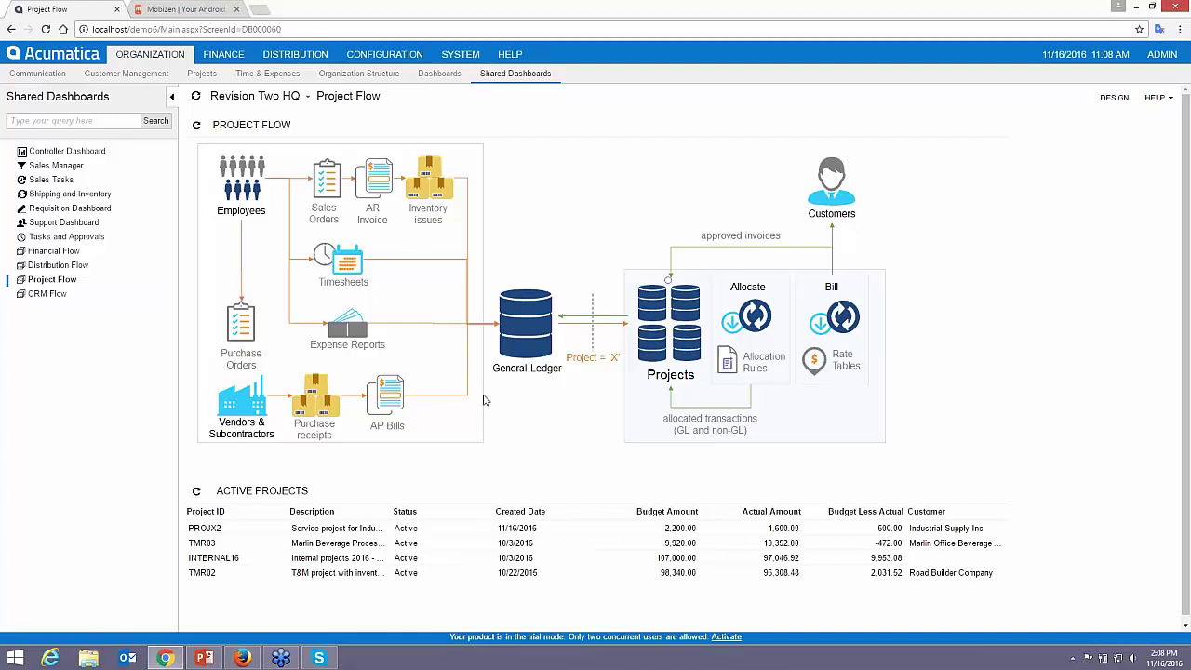
- Open the Projects (PM301000) form from the Projects box on the Project Flow dashboard
{"action": "left_click", "coordinate": [667, 322]}
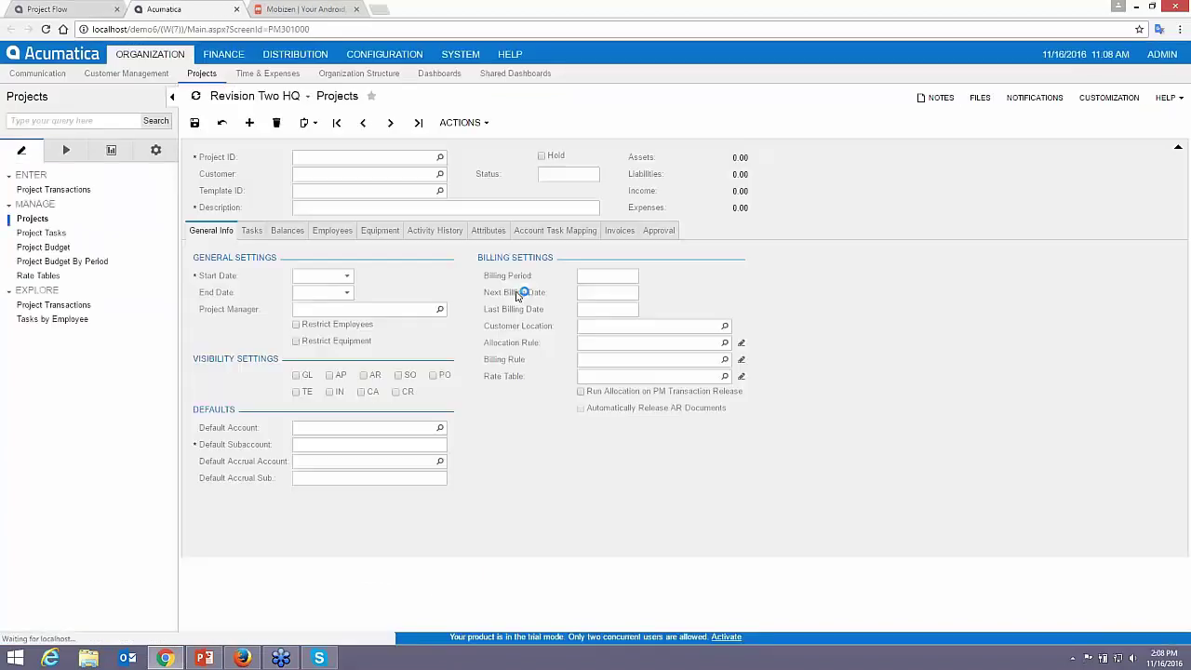
- Create project PROJDEMO for customer Church of The Apostles from the SERVICEPRJ template
{"action": "left_click", "coordinate": [357, 157]}
{"action": "type", "text": "PROJ"}
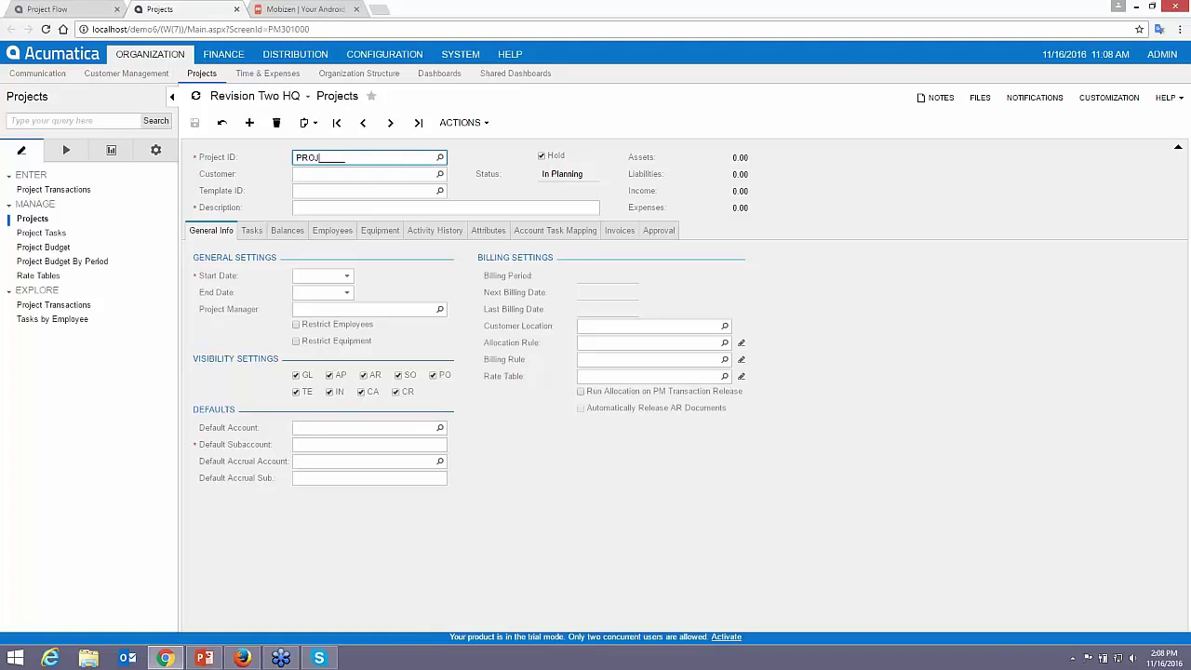
{"action": "type", "text": "DEMO"}
{"action": "key", "text": "Tab"}
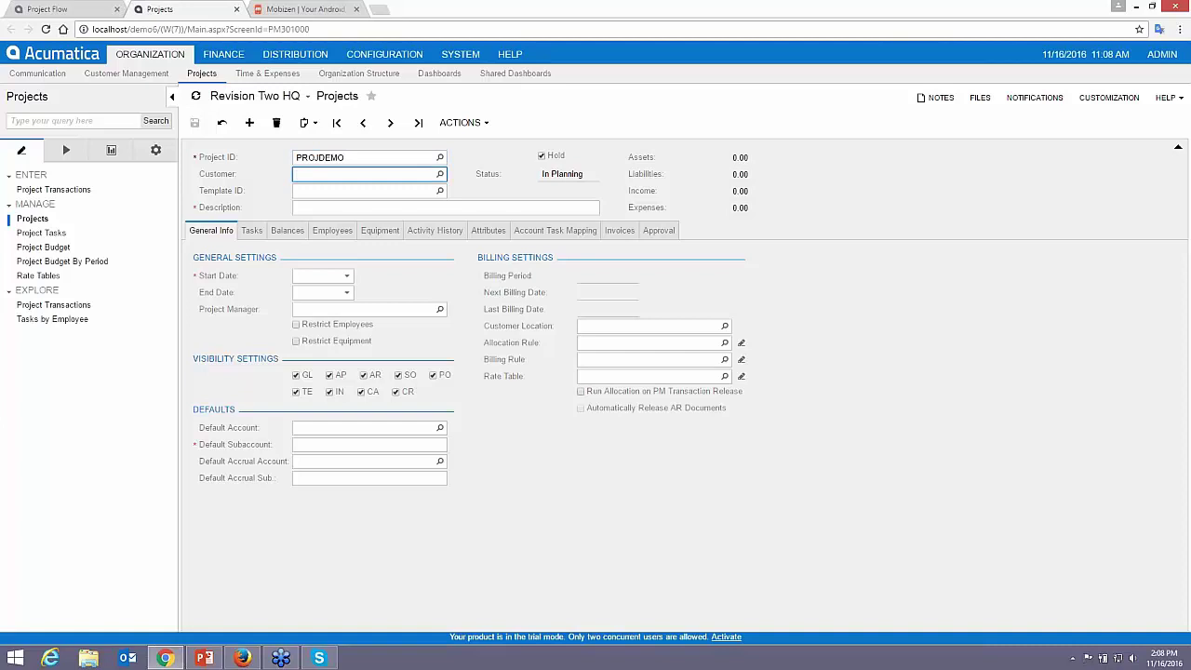
{"action": "left_click", "coordinate": [440, 174]}
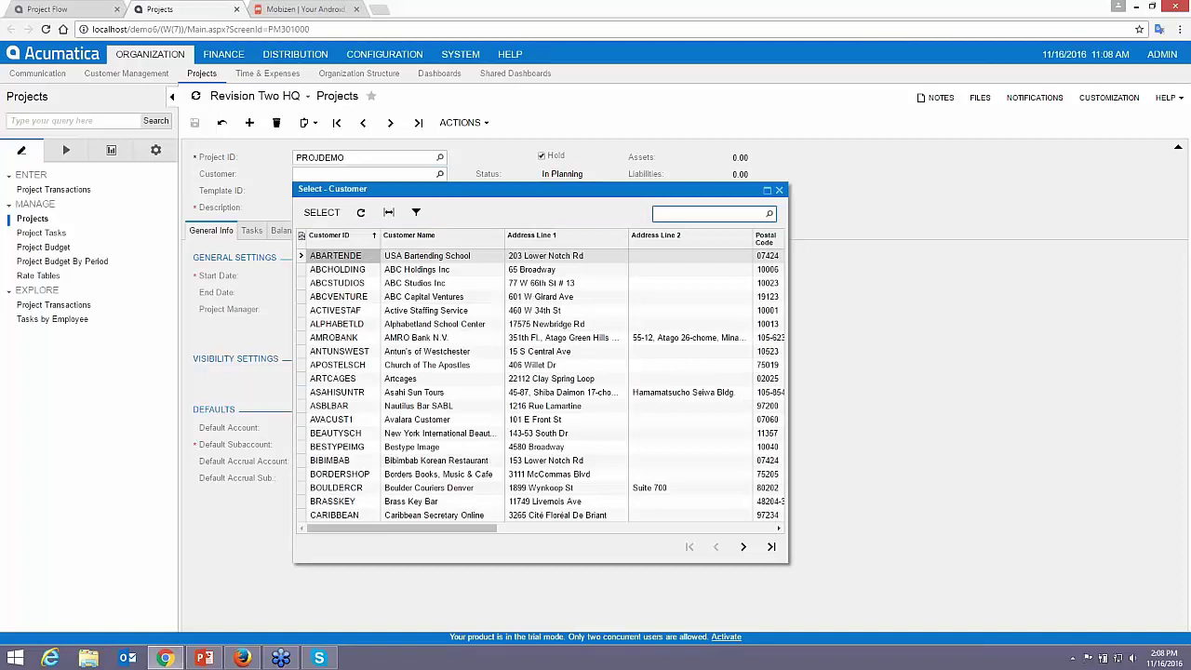
{"action": "double_click", "coordinate": [350, 365]}
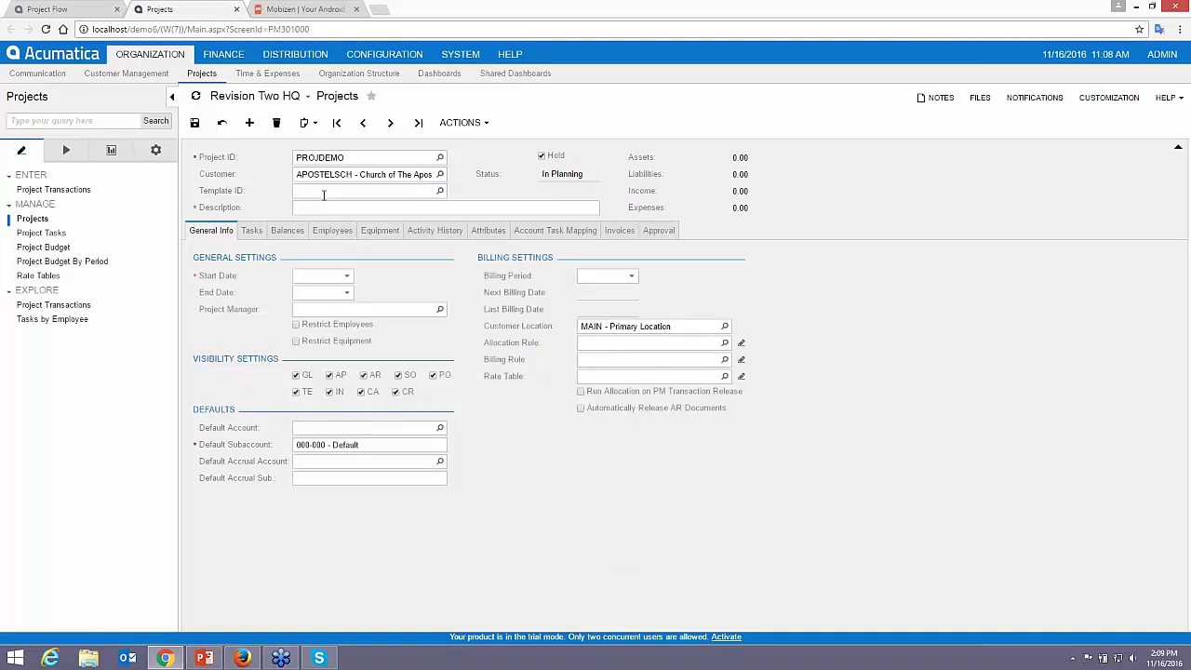
{"action": "left_click", "coordinate": [440, 190]}
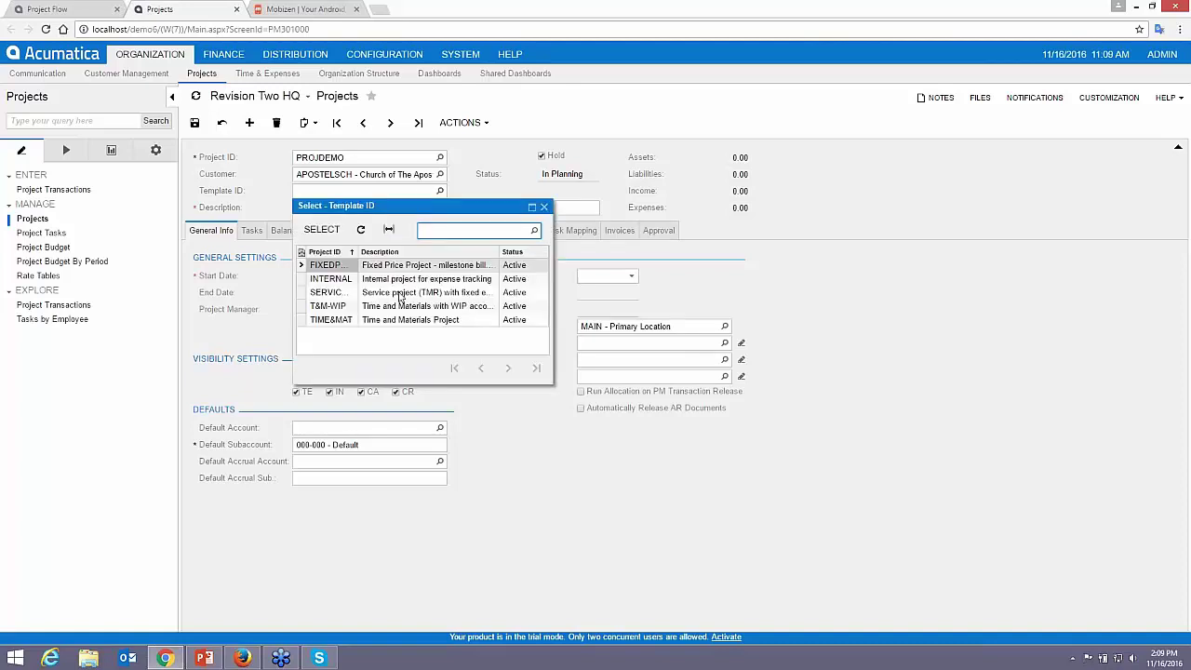
{"action": "double_click", "coordinate": [401, 293]}
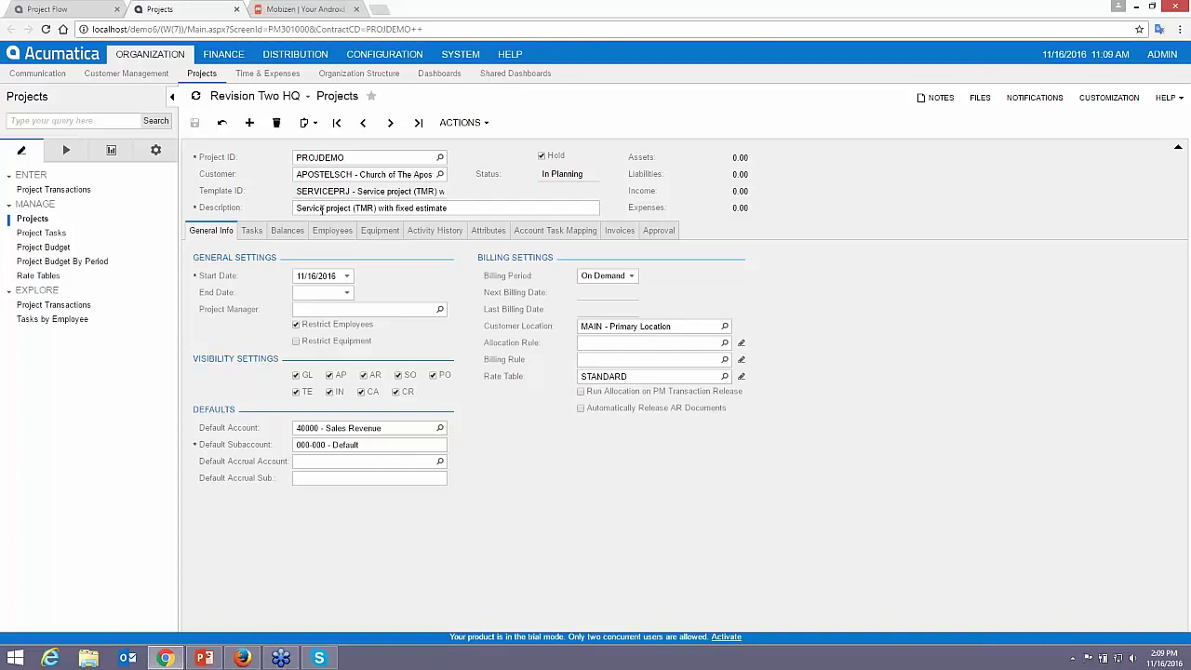
- Change the description to 'Service project Church of the Apostles' and save the project
{"action": "left_click", "coordinate": [322, 208]}
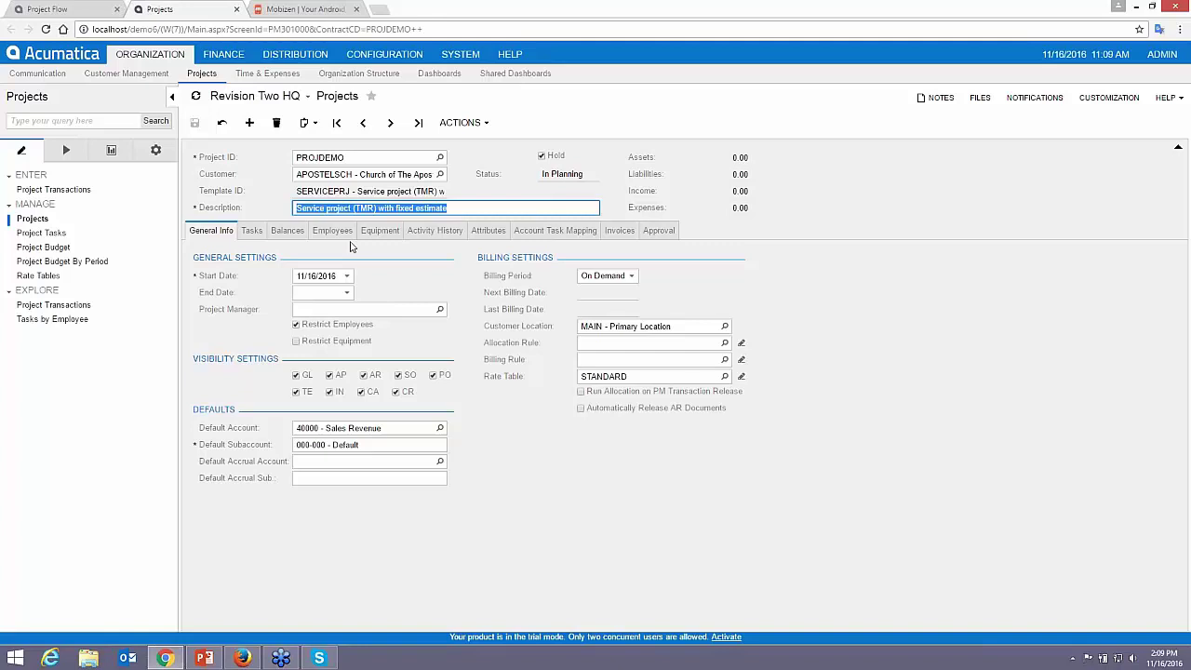
{"action": "left_click", "coordinate": [353, 209]}
{"action": "left_click_drag", "start_coordinate": [352, 209], "coordinate": [474, 209]}
{"action": "type", "text": "Churc"}
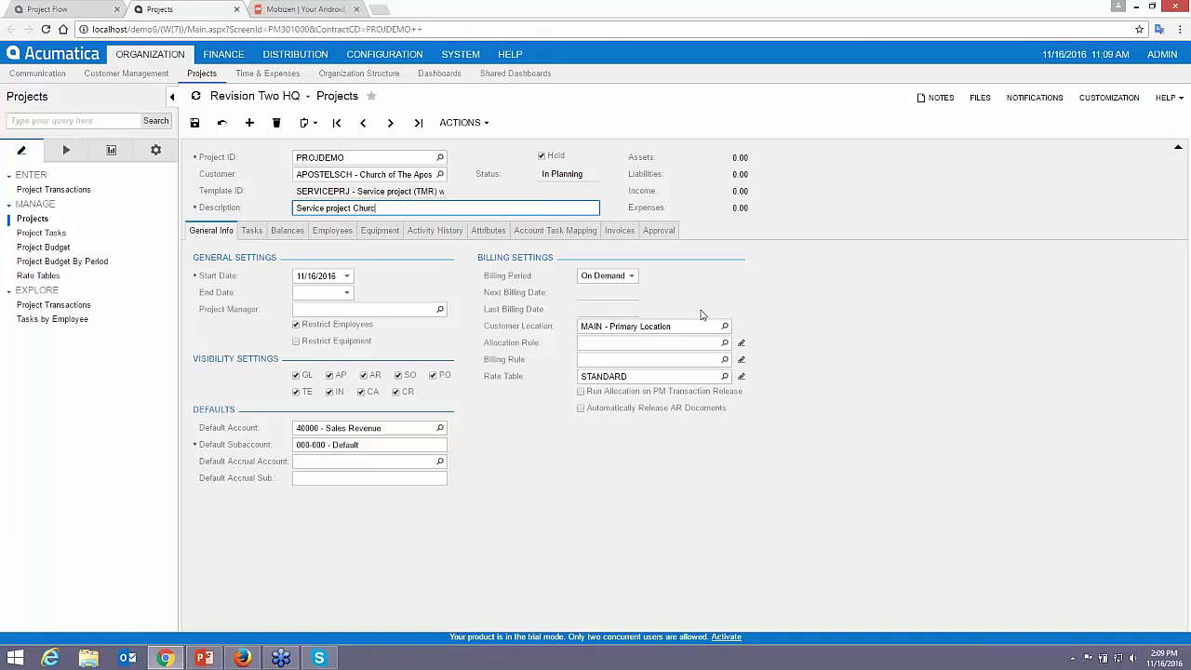
{"action": "type", "text": "h of the Apostles"}
{"action": "key", "text": "Tab"}
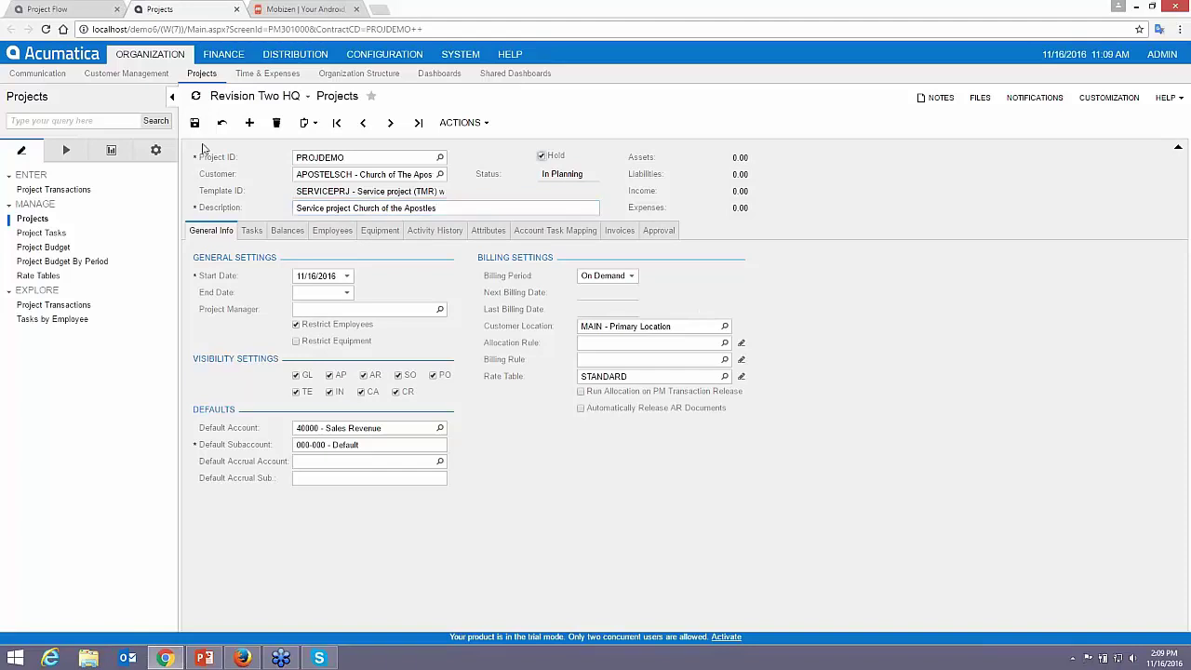
{"action": "left_click", "coordinate": [194, 122]}
- Attach the record note 'some note about hte projec' to the project
{"action": "left_click", "coordinate": [930, 103]}
{"action": "left_click", "coordinate": [928, 125]}
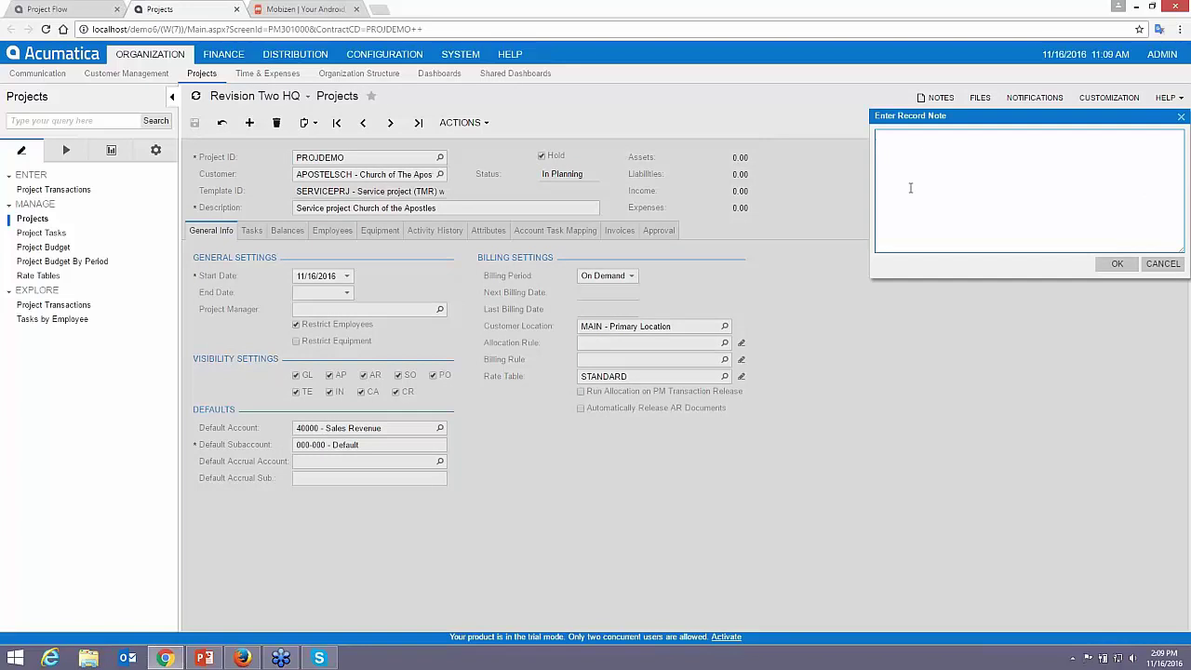
{"action": "type", "text": "some note about hte project"}
{"action": "left_click", "coordinate": [1117, 263]}
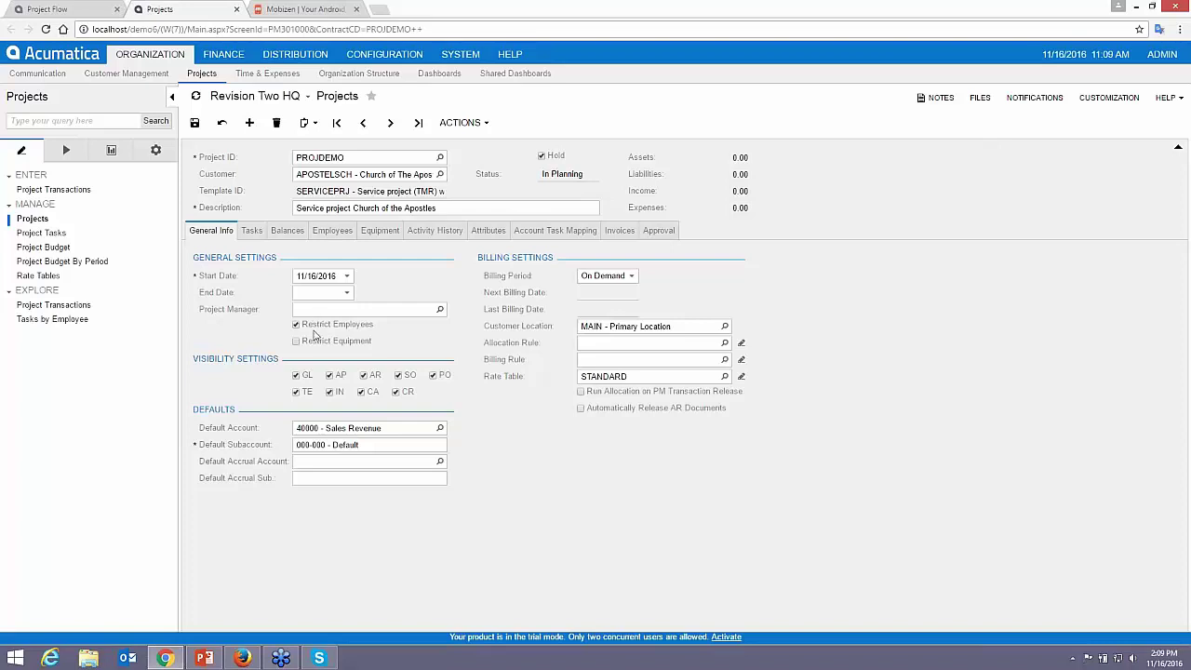
- Remove the last employee from the project's Employees list
{"action": "left_click", "coordinate": [332, 231]}
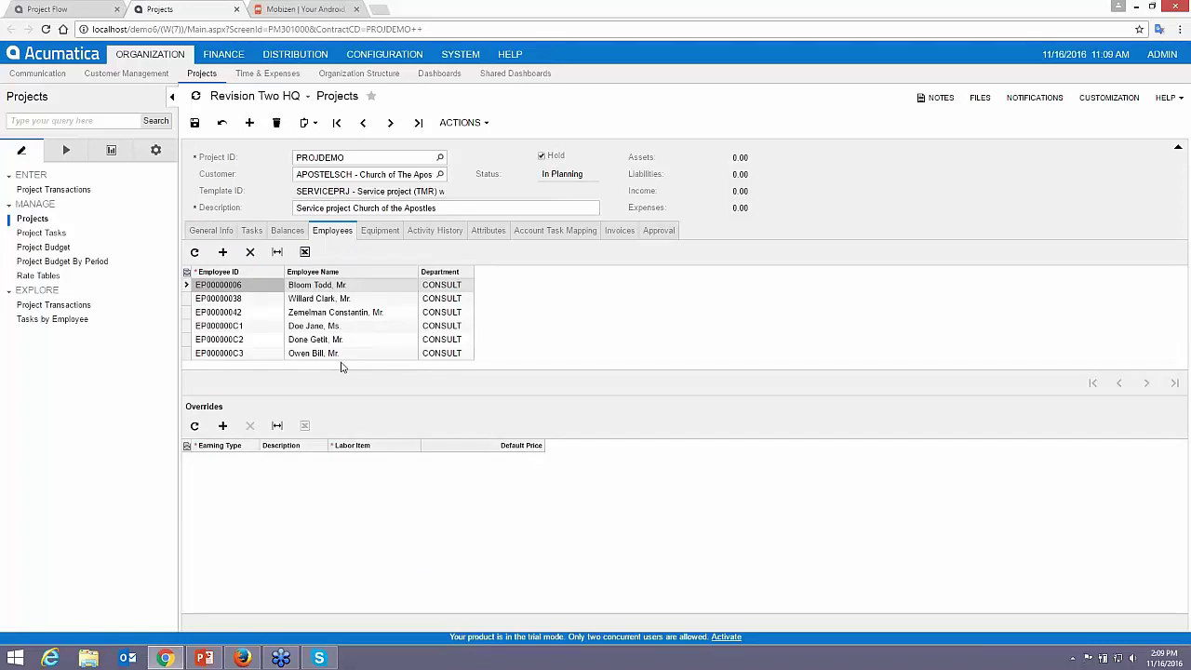
{"action": "left_click", "coordinate": [311, 356]}
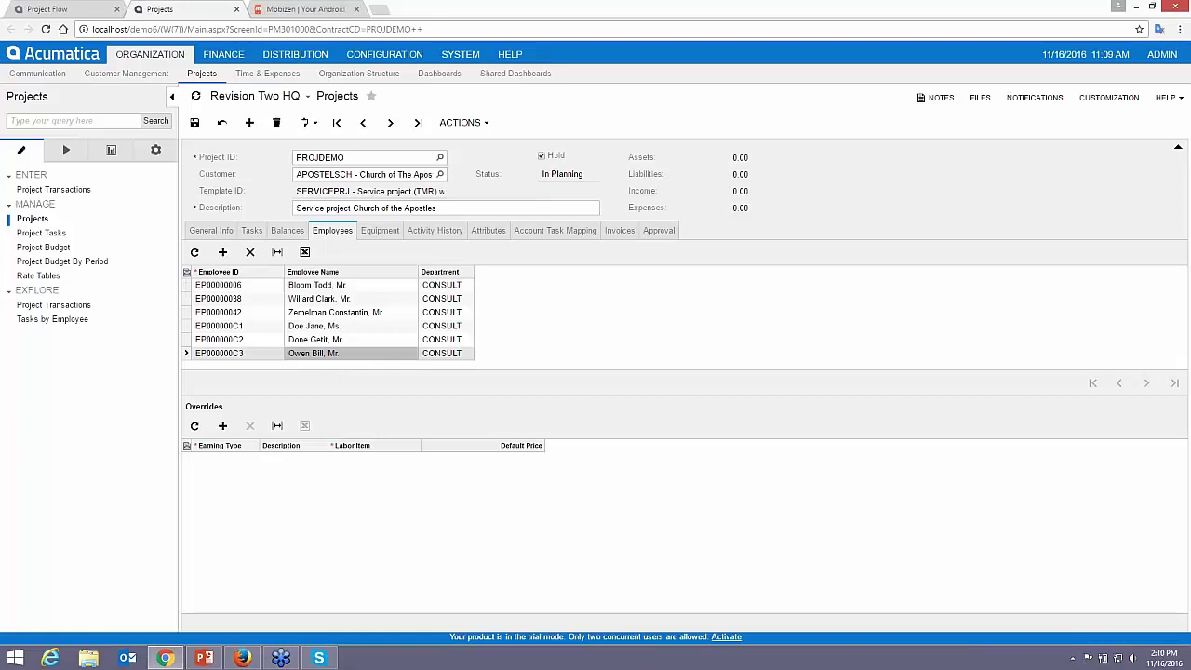
{"action": "left_click", "coordinate": [249, 252]}
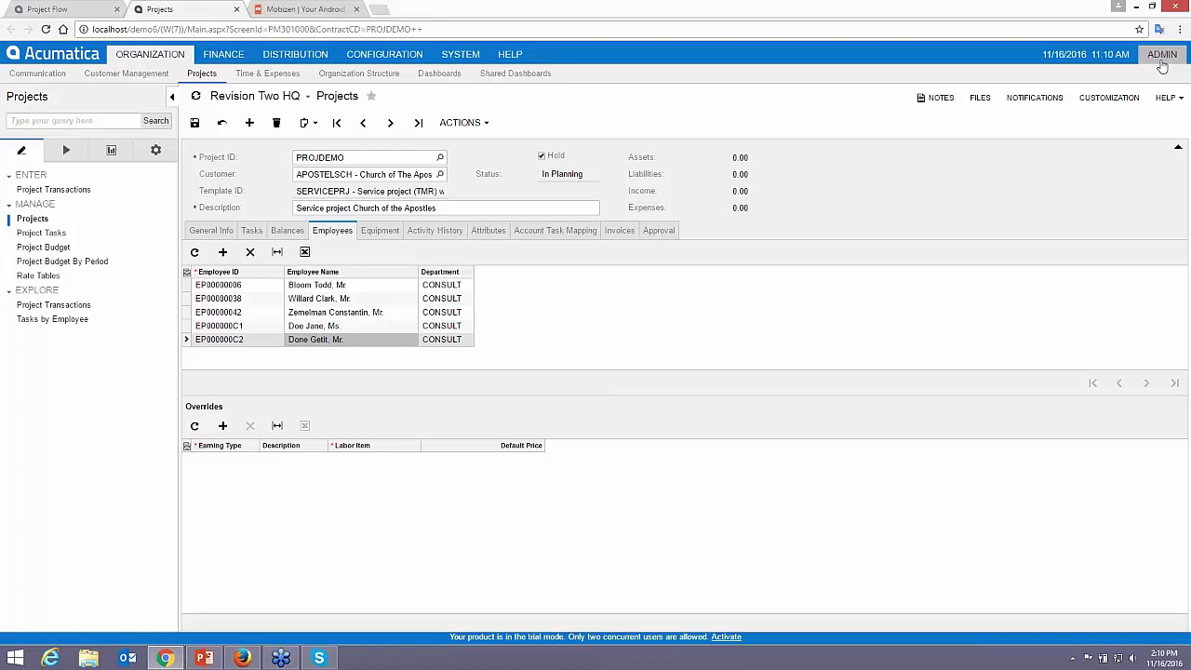
- Add the Finance employee matching 'max', save, and return to the General Info billing settings
{"action": "left_click", "coordinate": [223, 252]}
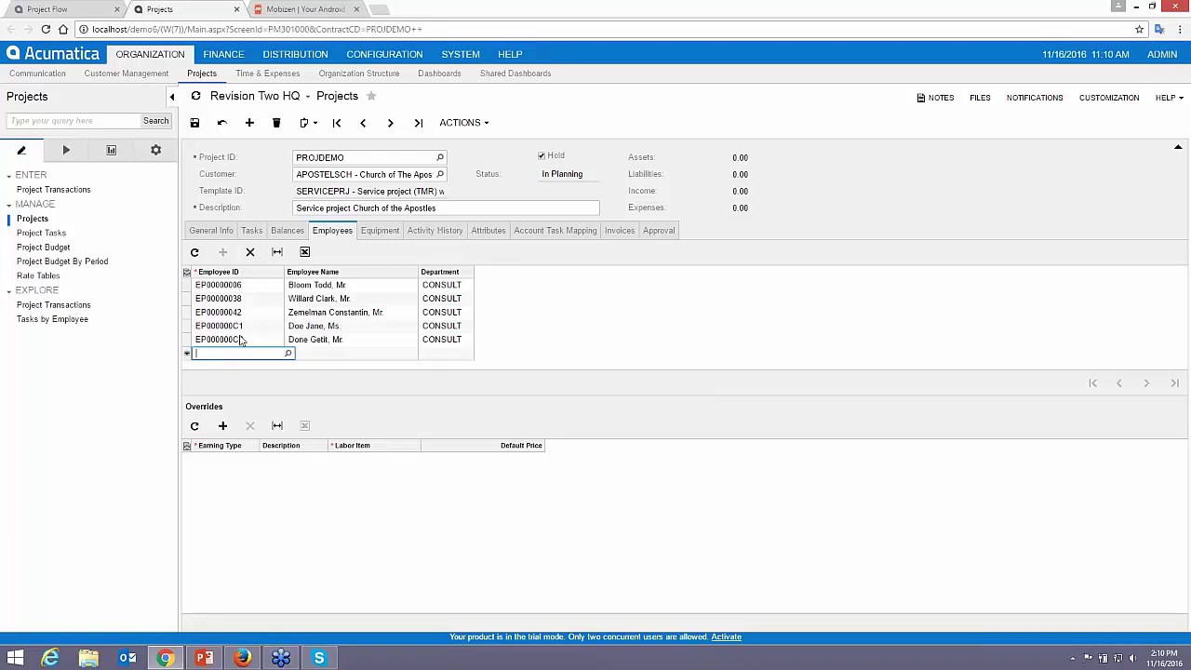
{"action": "type", "text": "max"}
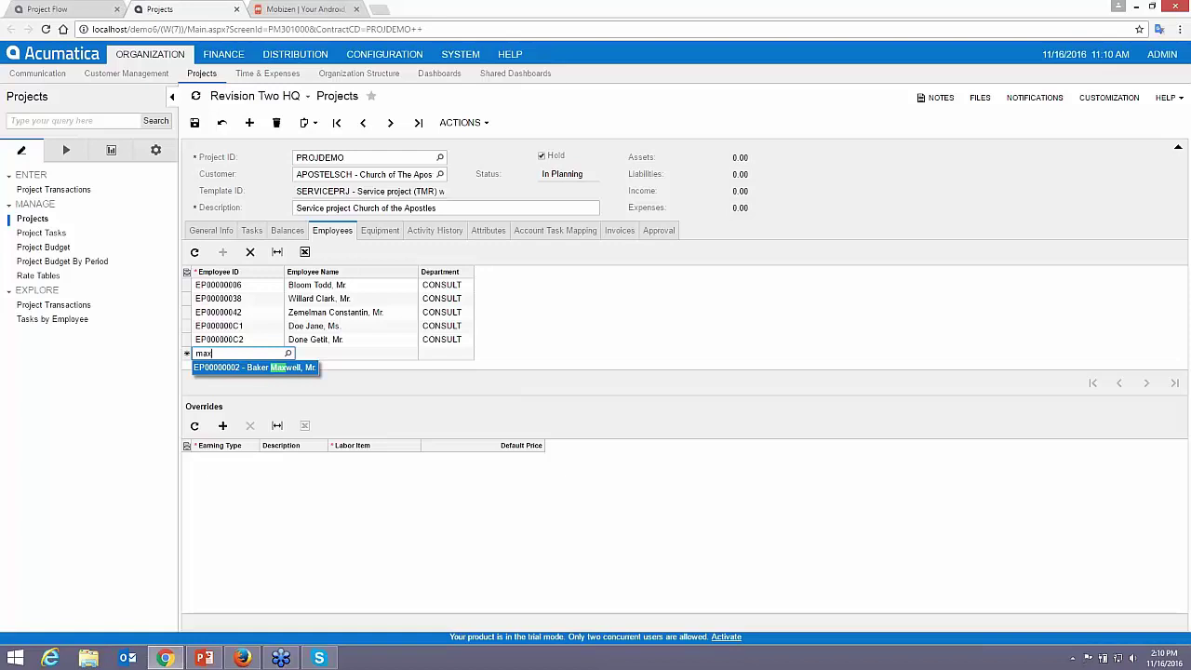
{"action": "left_click", "coordinate": [262, 369]}
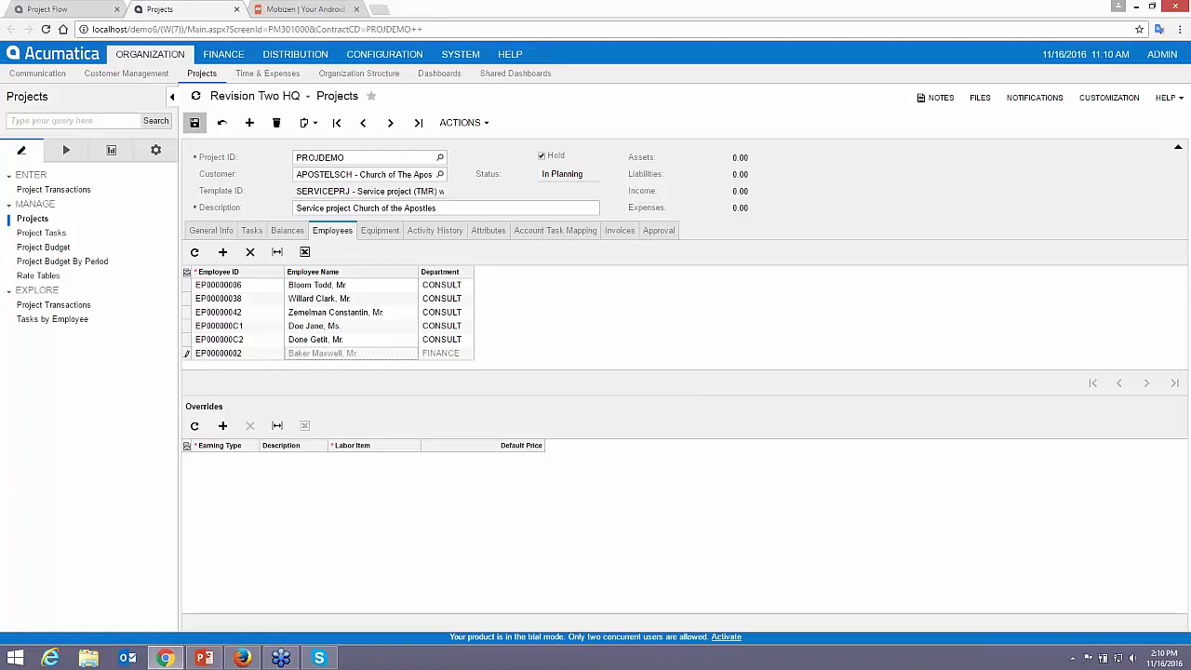
{"action": "left_click", "coordinate": [194, 122]}
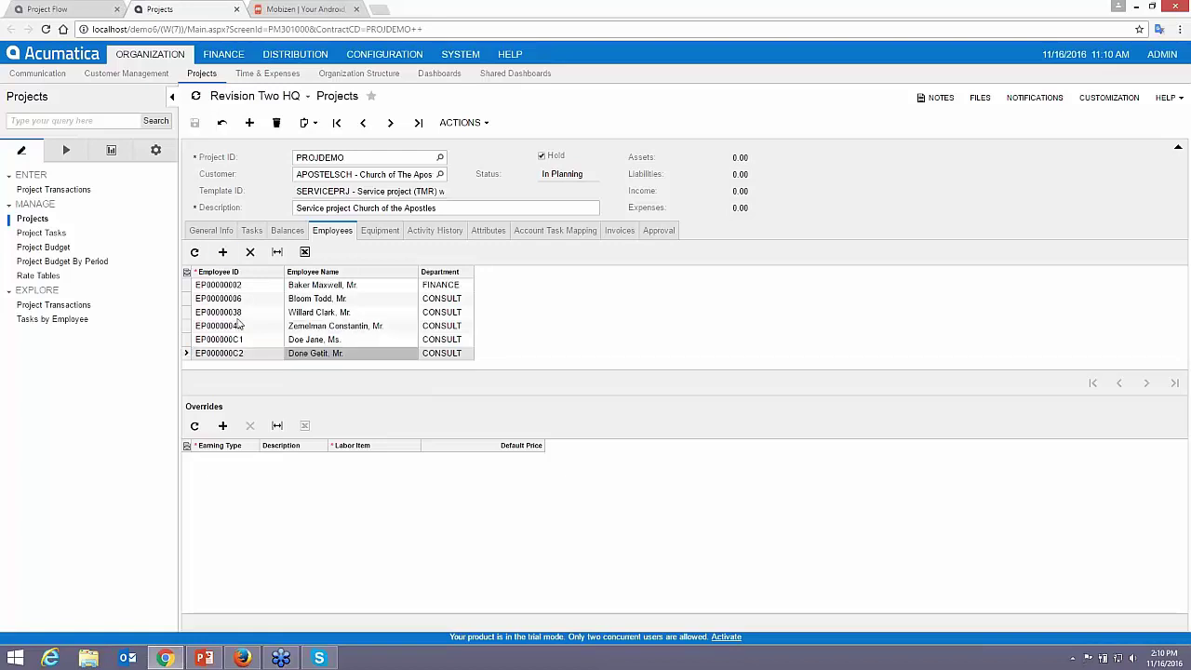
{"action": "left_click", "coordinate": [211, 230]}
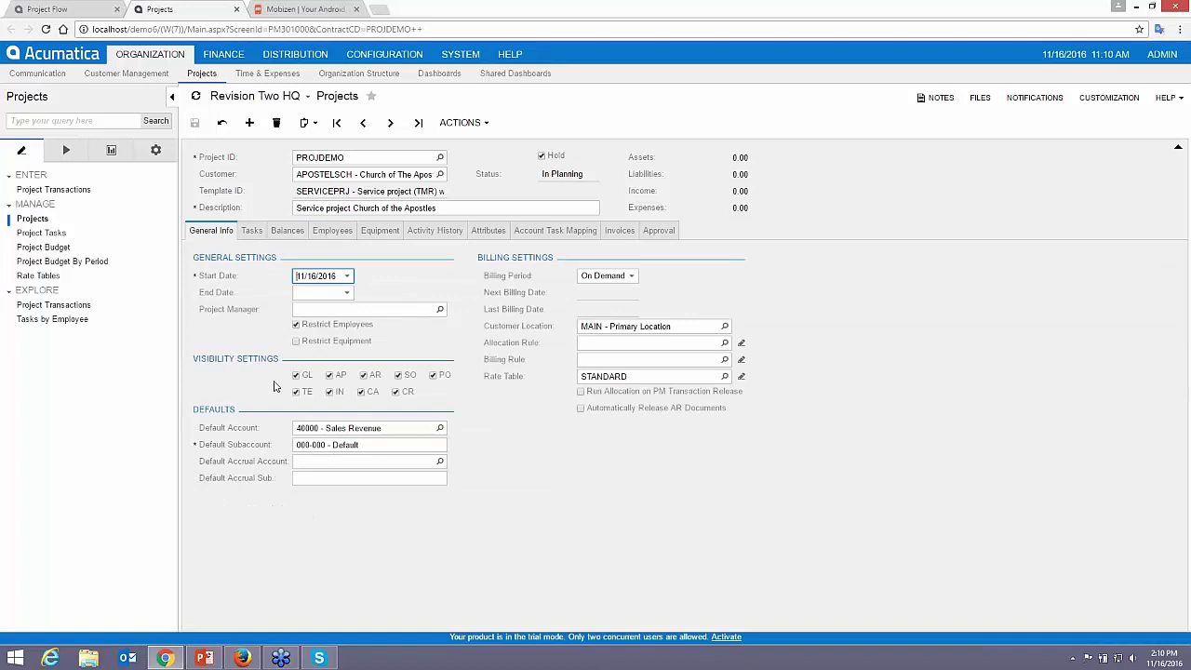
{"action": "left_click", "coordinate": [629, 277]}
- Keep the Billing Period at On Demand and show the project's task list
{"action": "key", "text": "Escape"}
{"action": "left_click", "coordinate": [630, 277]}
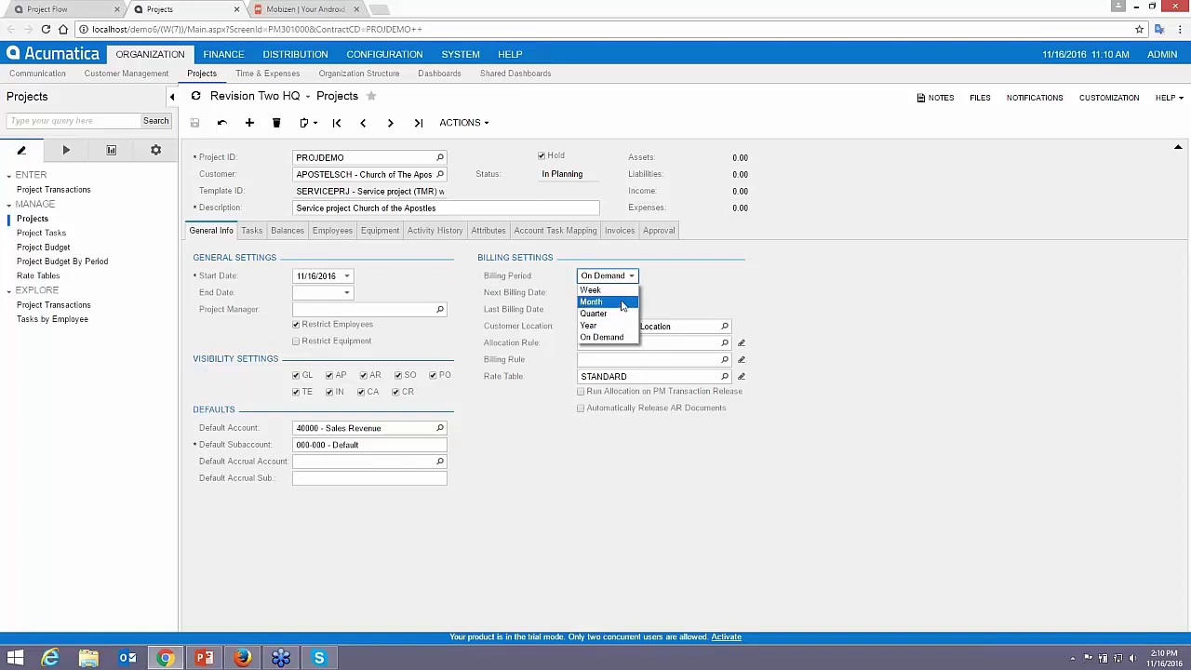
{"action": "left_click", "coordinate": [621, 338]}
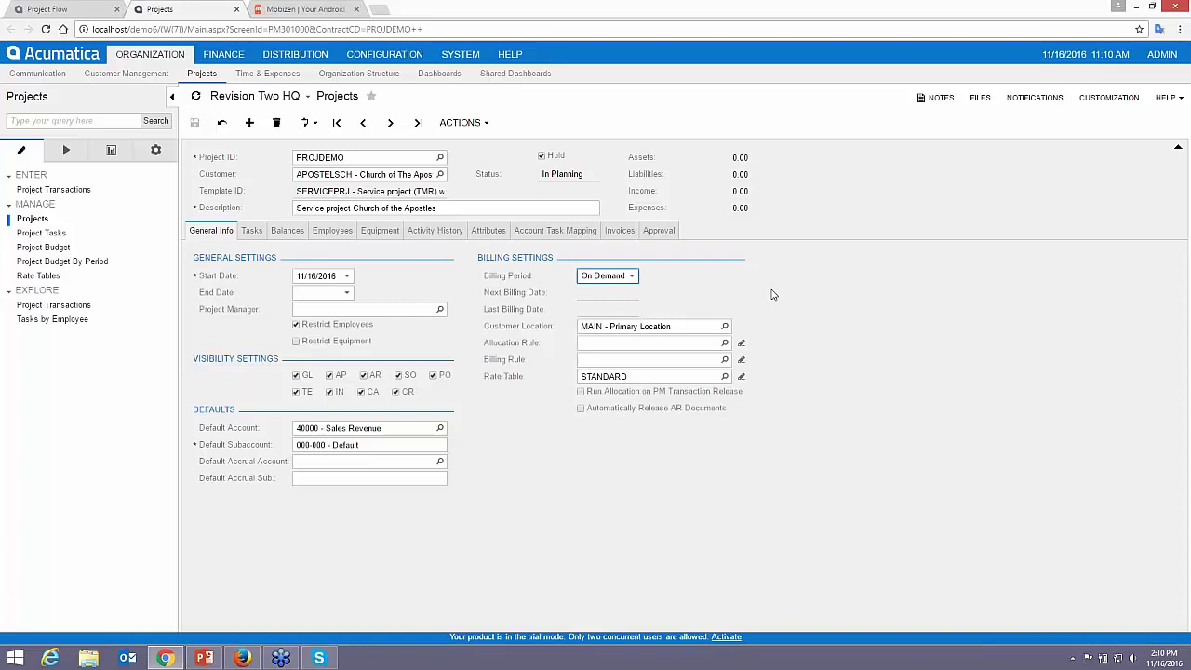
{"action": "left_click", "coordinate": [251, 231]}
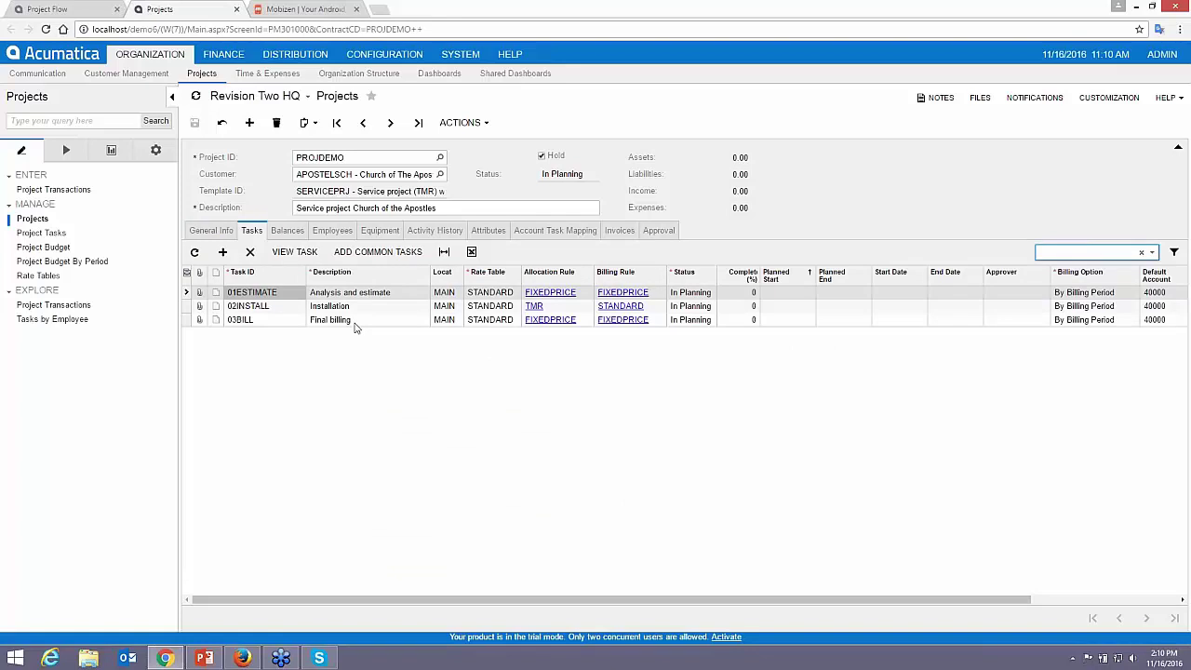
- Run Auto-Budget on the Balances tab, raising revenue to 6,100.00, then go back to Tasks
{"action": "left_click", "coordinate": [284, 233]}
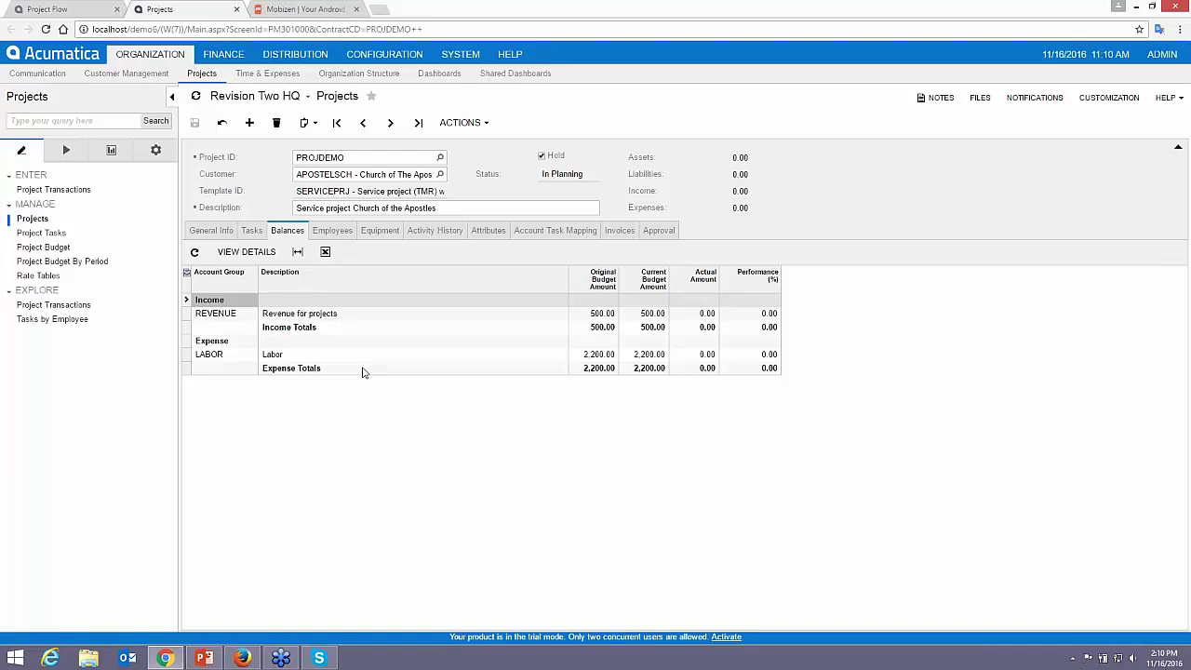
{"action": "left_click", "coordinate": [486, 128]}
{"action": "left_click", "coordinate": [477, 212]}
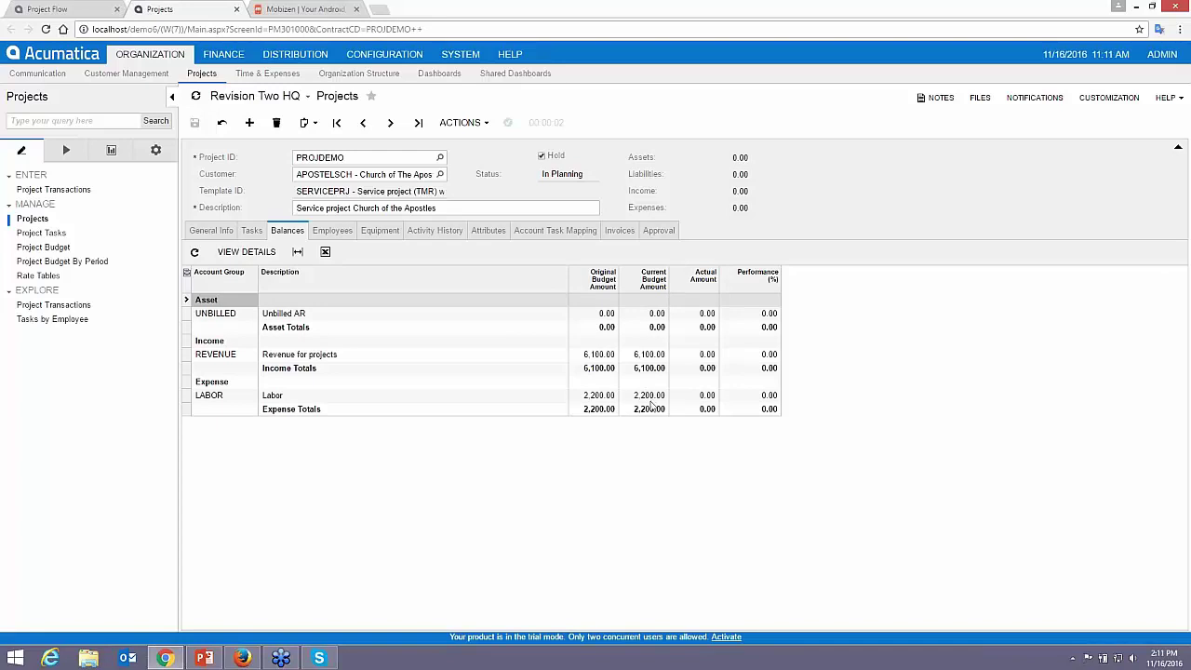
{"action": "left_click", "coordinate": [251, 230]}
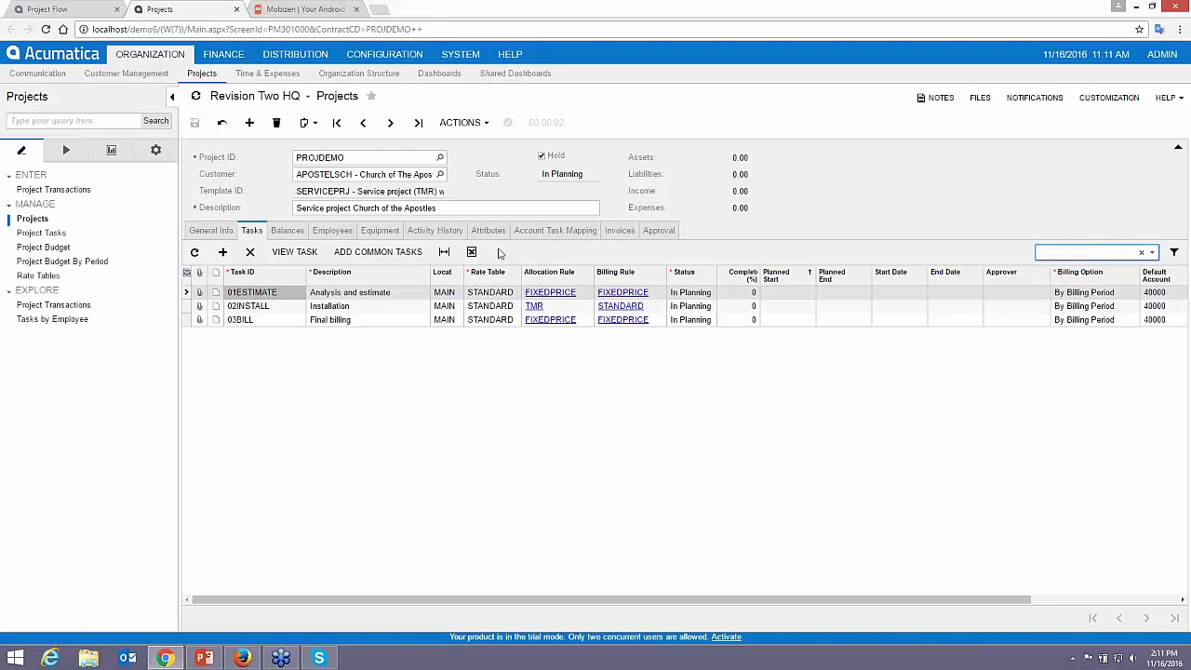
- Create a new task activity titled 'provide estimate for work' in the project's activity history
{"action": "left_click", "coordinate": [435, 231]}
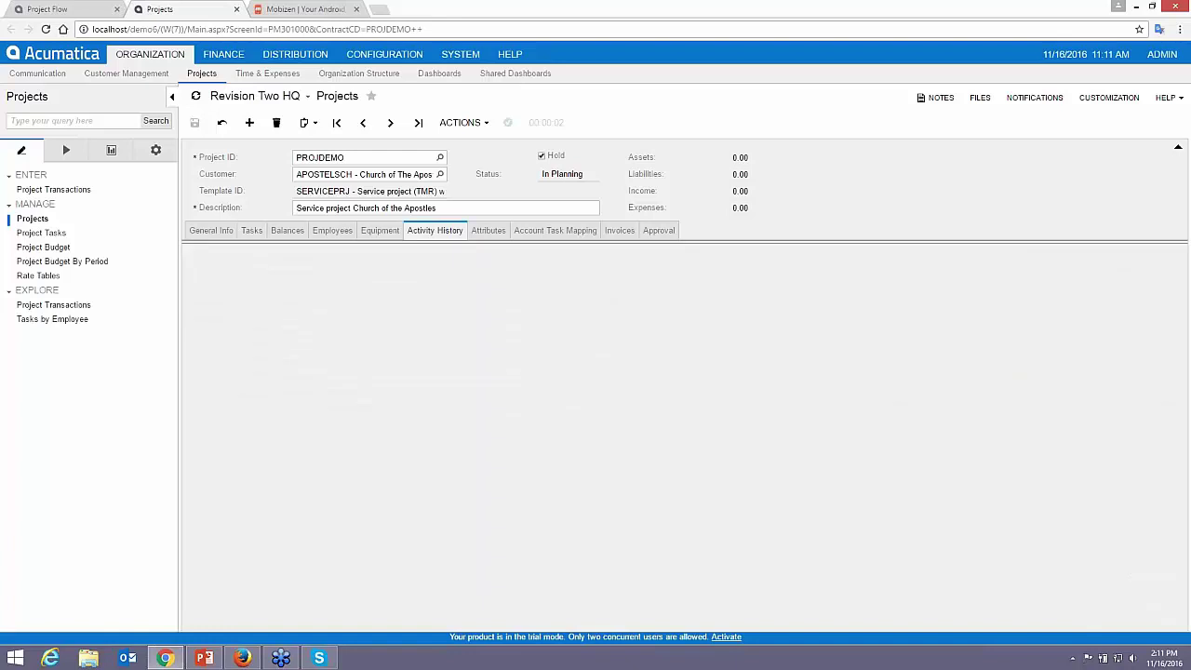
{"action": "left_click", "coordinate": [236, 252]}
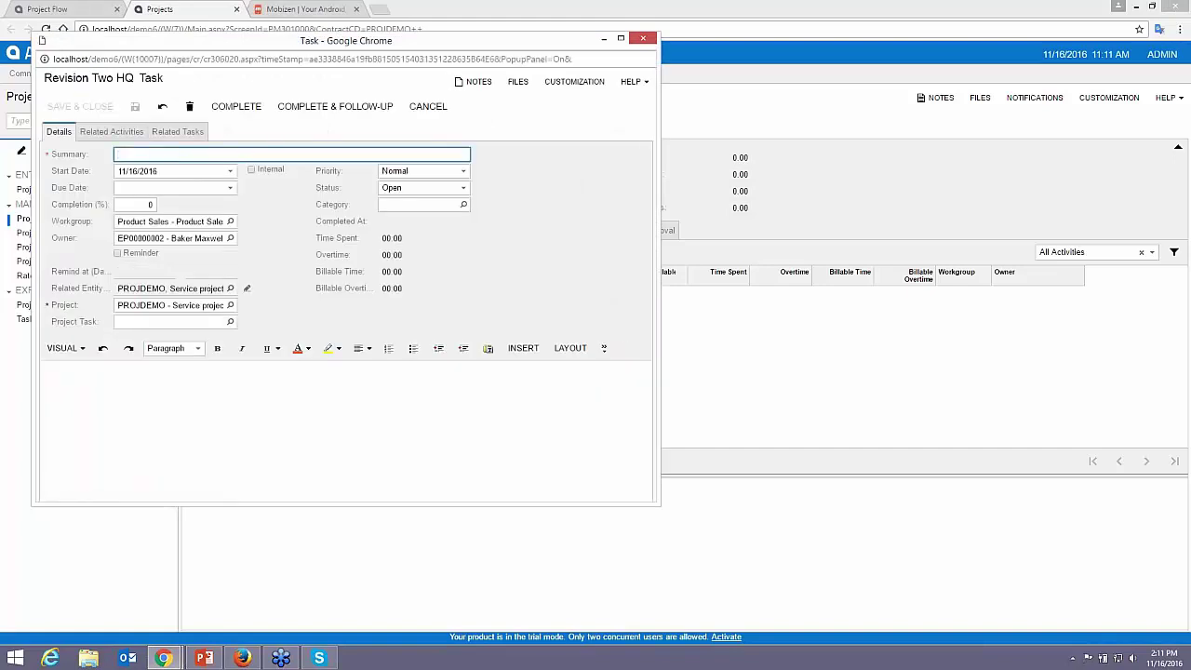
{"action": "type", "text": "proj"}
{"action": "key", "text": "BackSpace"}
{"action": "key", "text": "BackSpace"}
{"action": "key", "text": "BackSpace"}
{"action": "key", "text": "BackSpace"}
{"action": "type", "text": "provide estimate for w"}
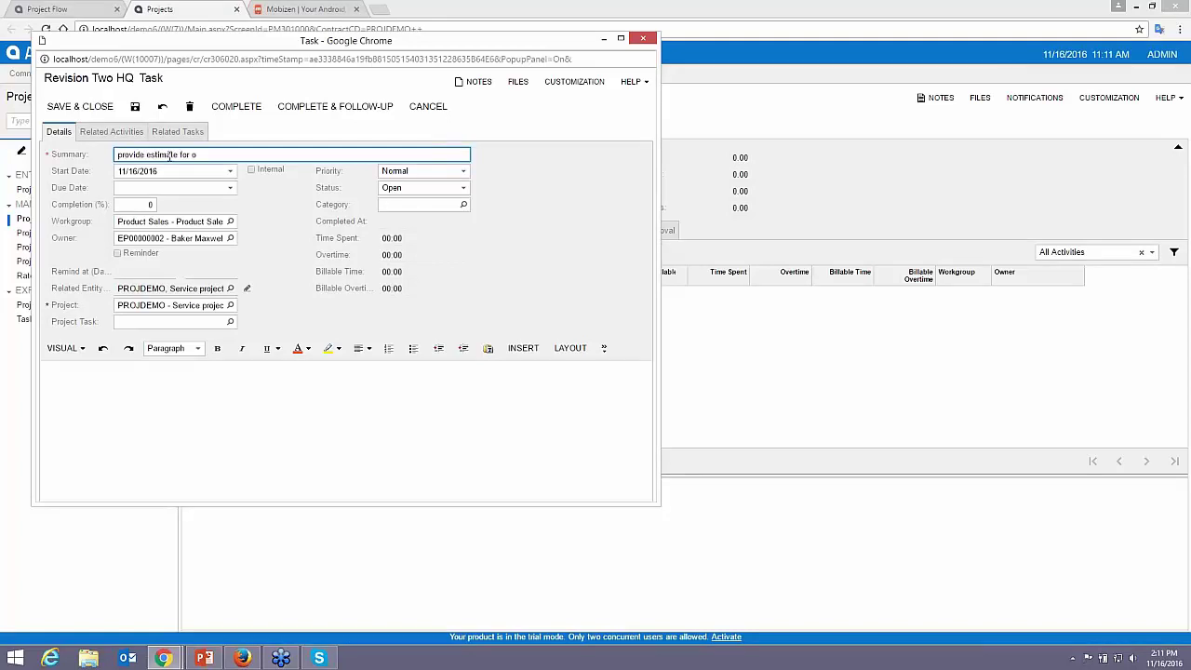
{"action": "type", "text": "ork"}
- Set the task's due date to 11/17/2016, clear the workgroup and assign an employee owner
{"action": "left_click", "coordinate": [230, 188]}
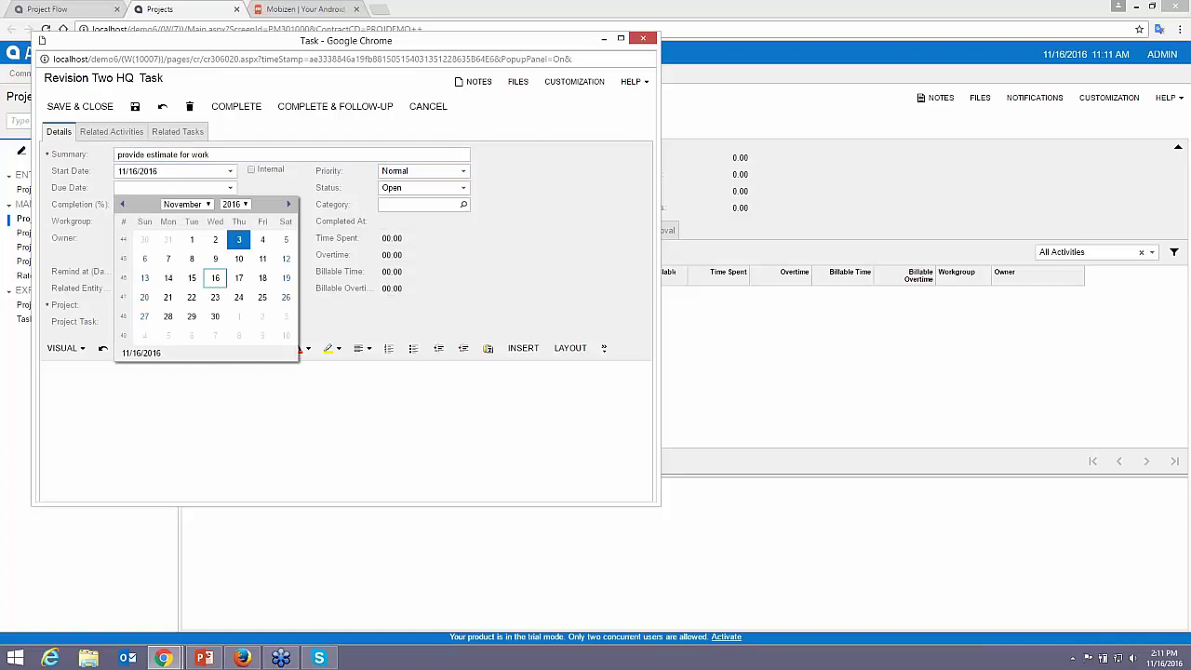
{"action": "left_click", "coordinate": [238, 279]}
{"action": "left_click", "coordinate": [172, 241]}
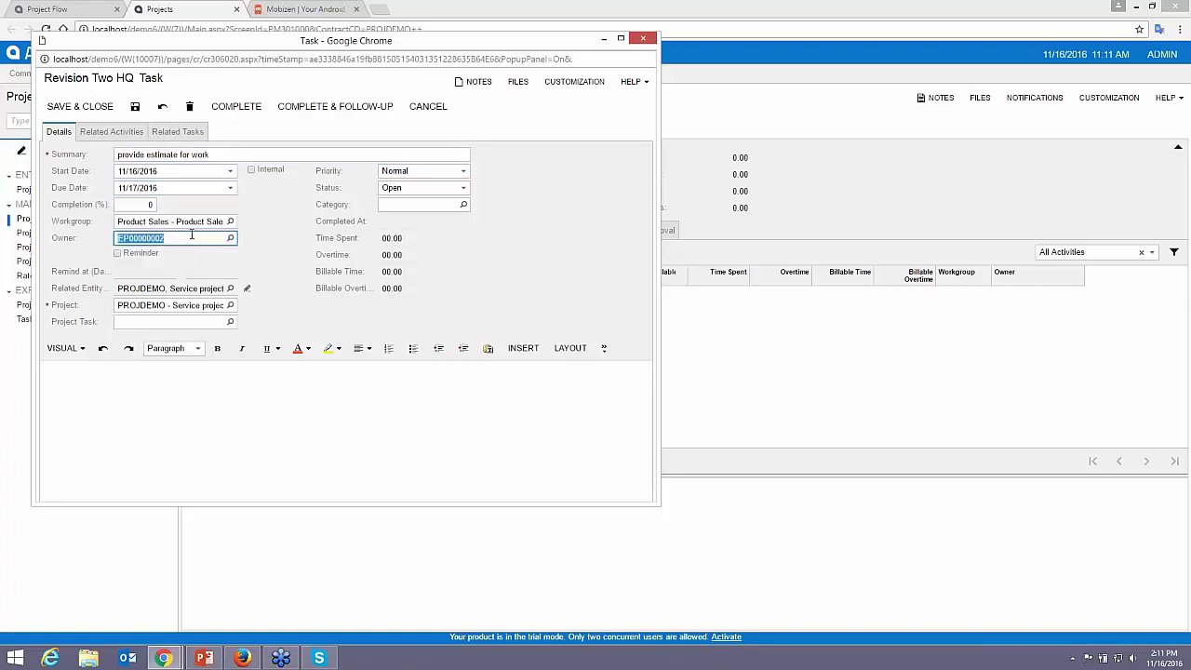
{"action": "left_click", "coordinate": [190, 224]}
{"action": "key", "text": "BackSpace"}
{"action": "key", "text": "Tab"}
{"action": "type", "text": "chr"}
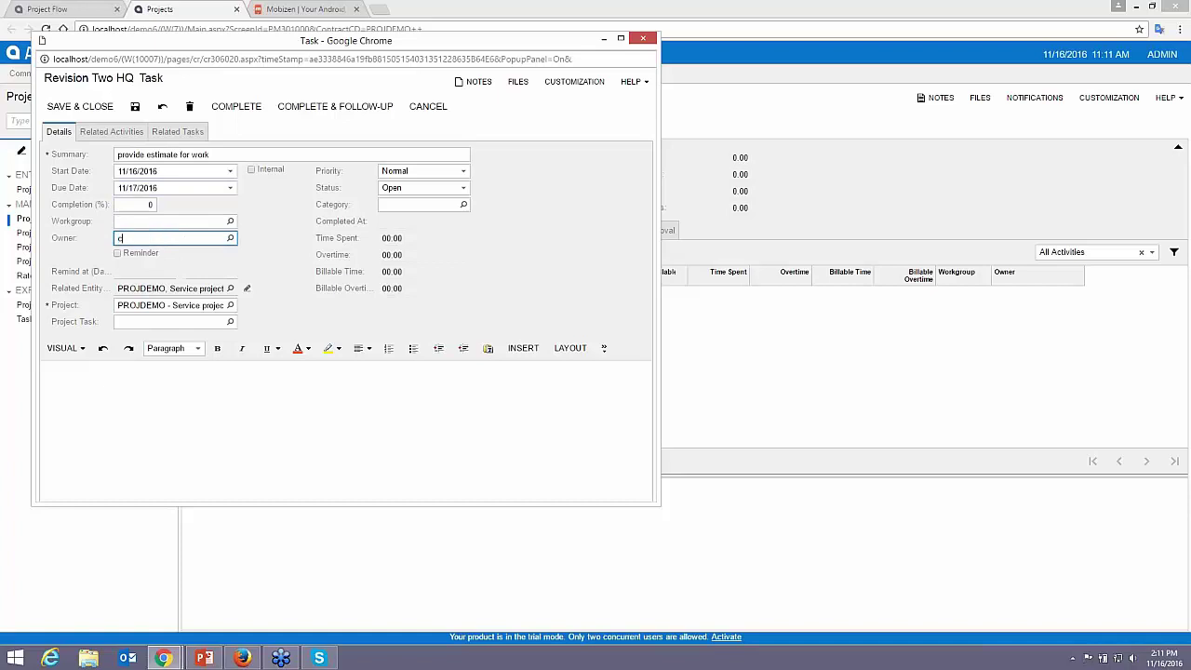
{"action": "key", "text": "BackSpace"}
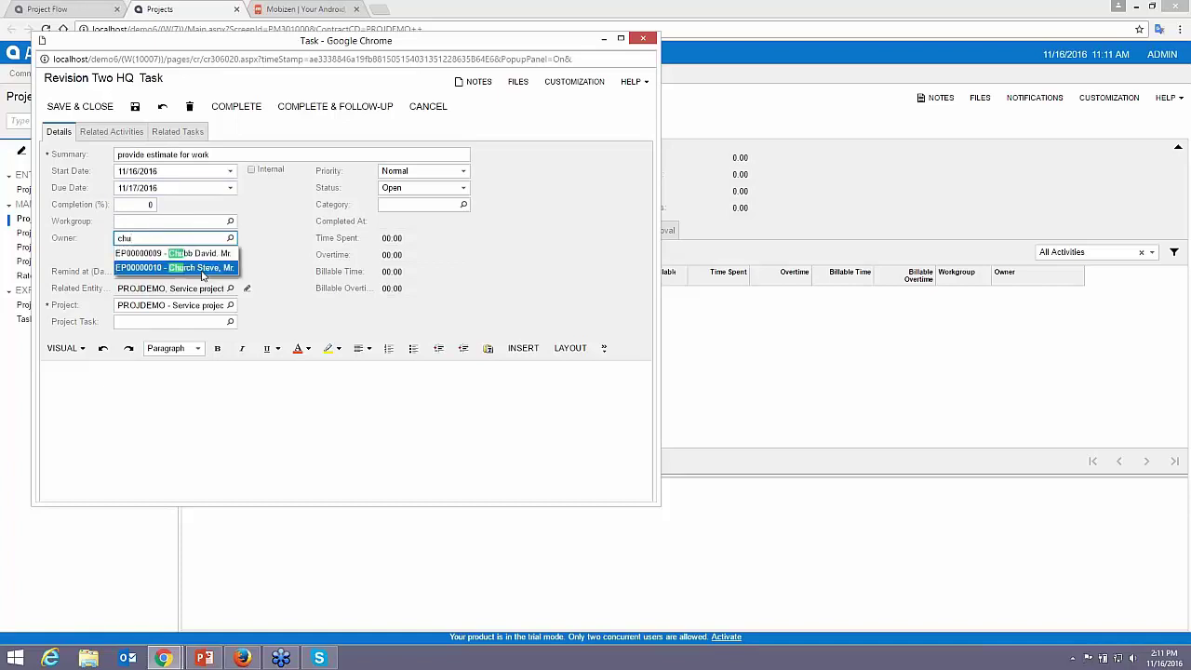
{"action": "key", "text": "Return"}
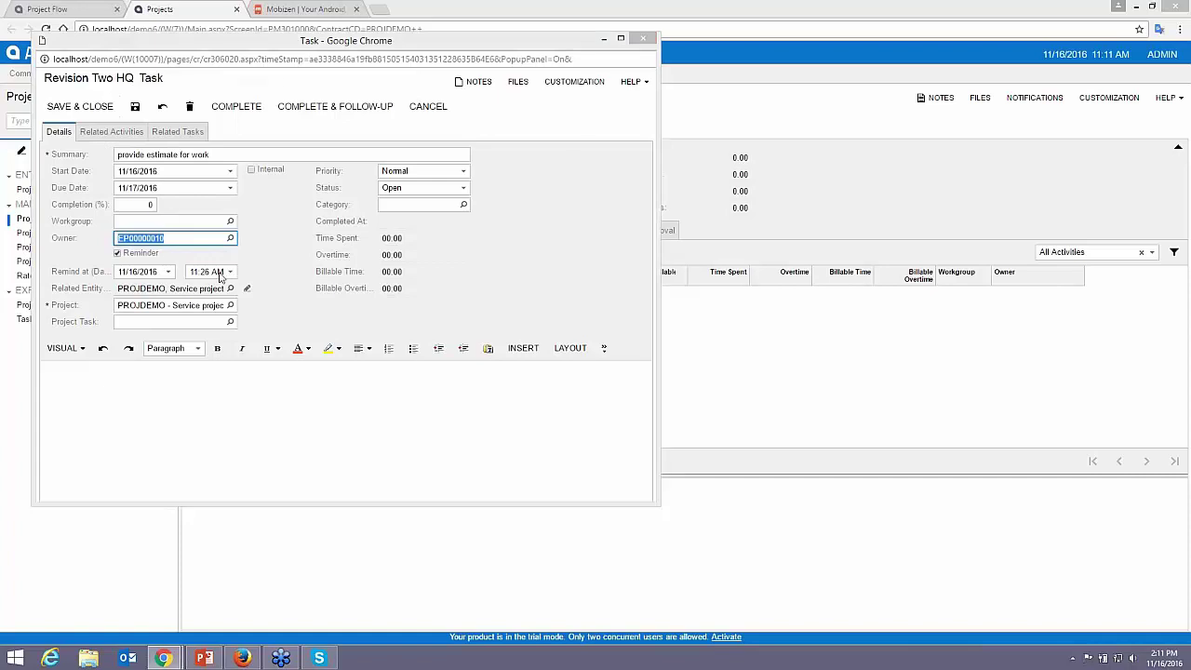
- Link the task to project task 01ESTIMATE, then save and close it
{"action": "left_click", "coordinate": [443, 138]}
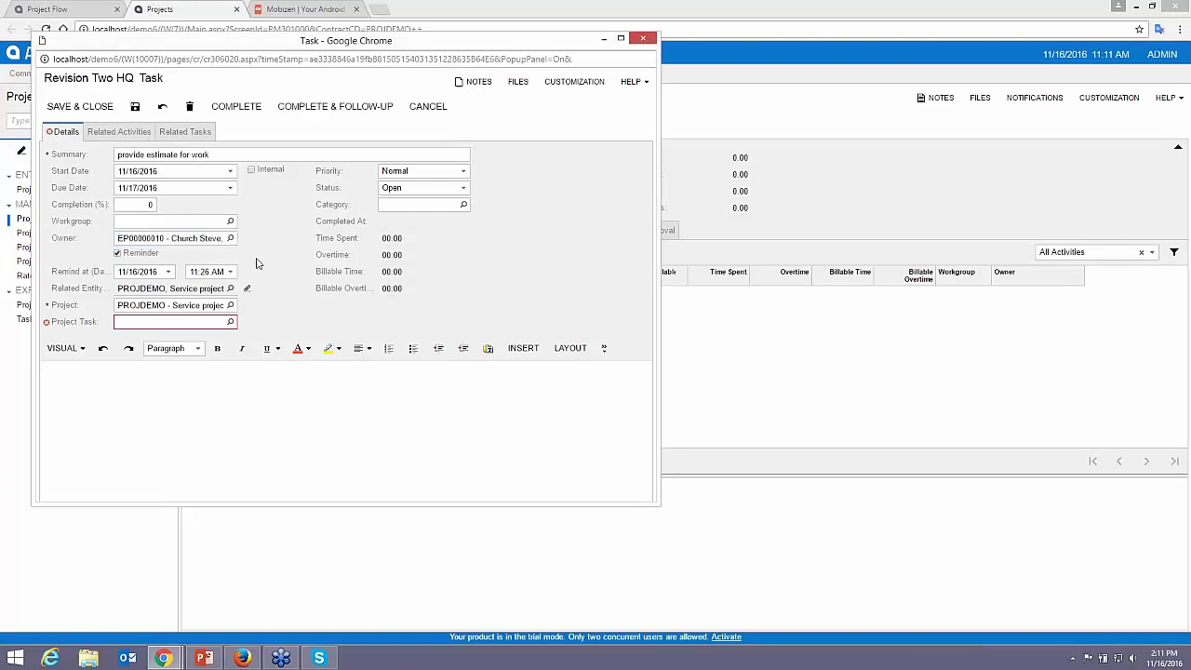
{"action": "left_click", "coordinate": [229, 321]}
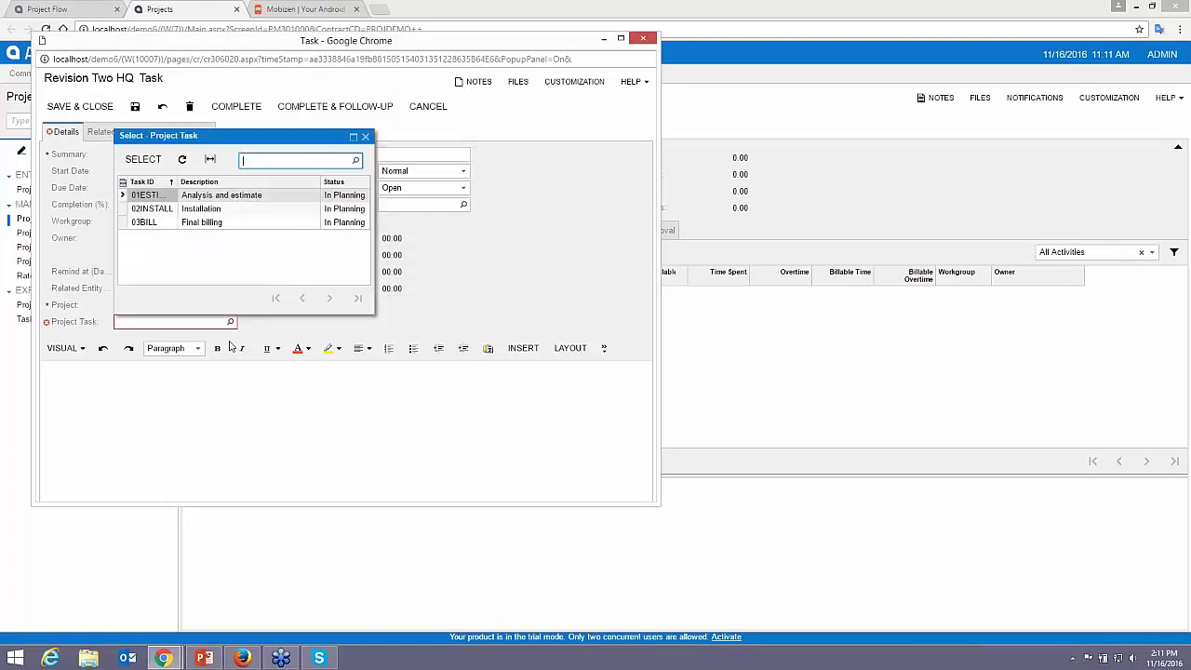
{"action": "double_click", "coordinate": [149, 193]}
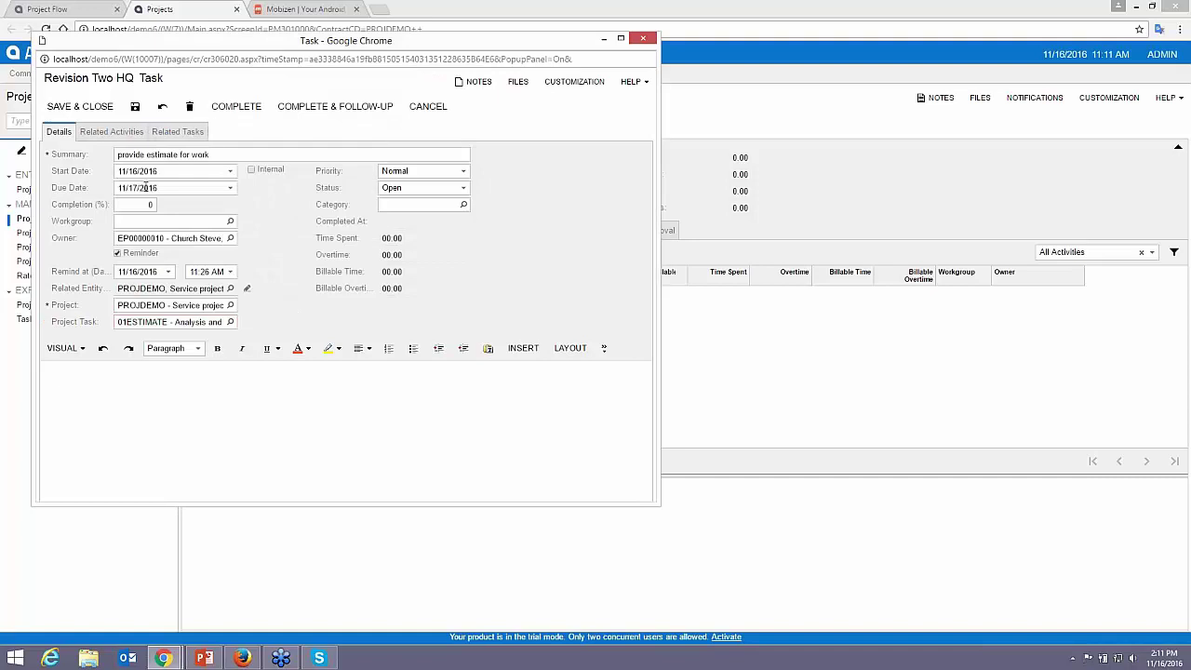
{"action": "left_click", "coordinate": [92, 113]}
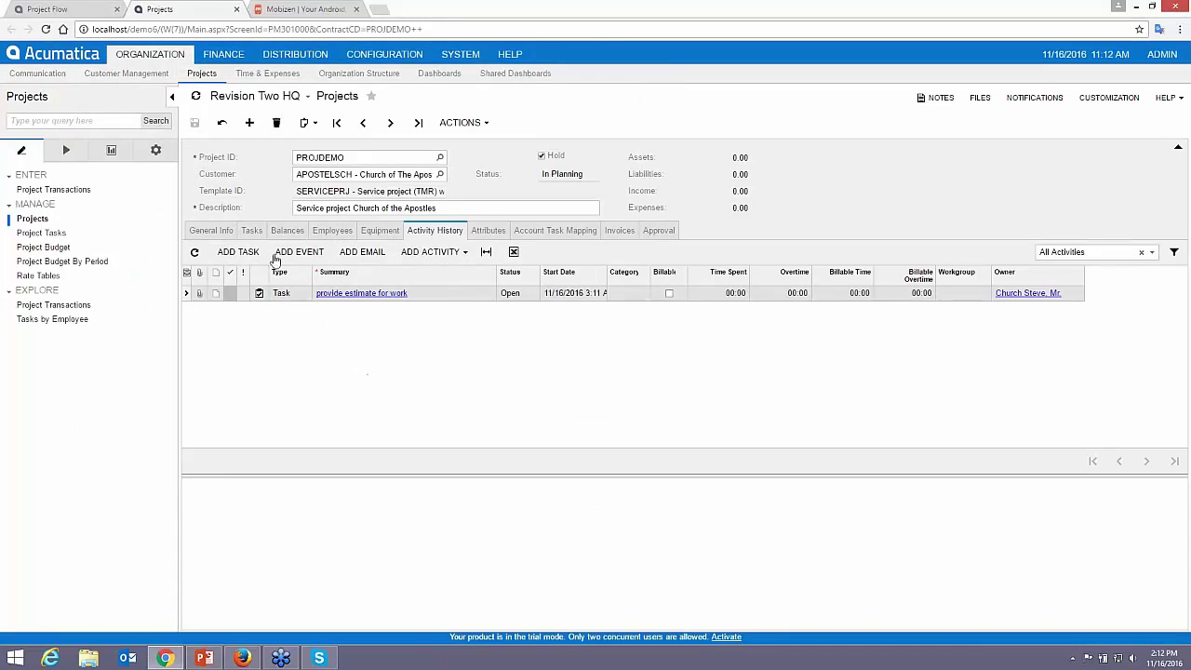
- Open the 01ESTIMATE Analysis and estimate task, review its Budget lines, then close it
{"action": "left_click", "coordinate": [252, 230]}
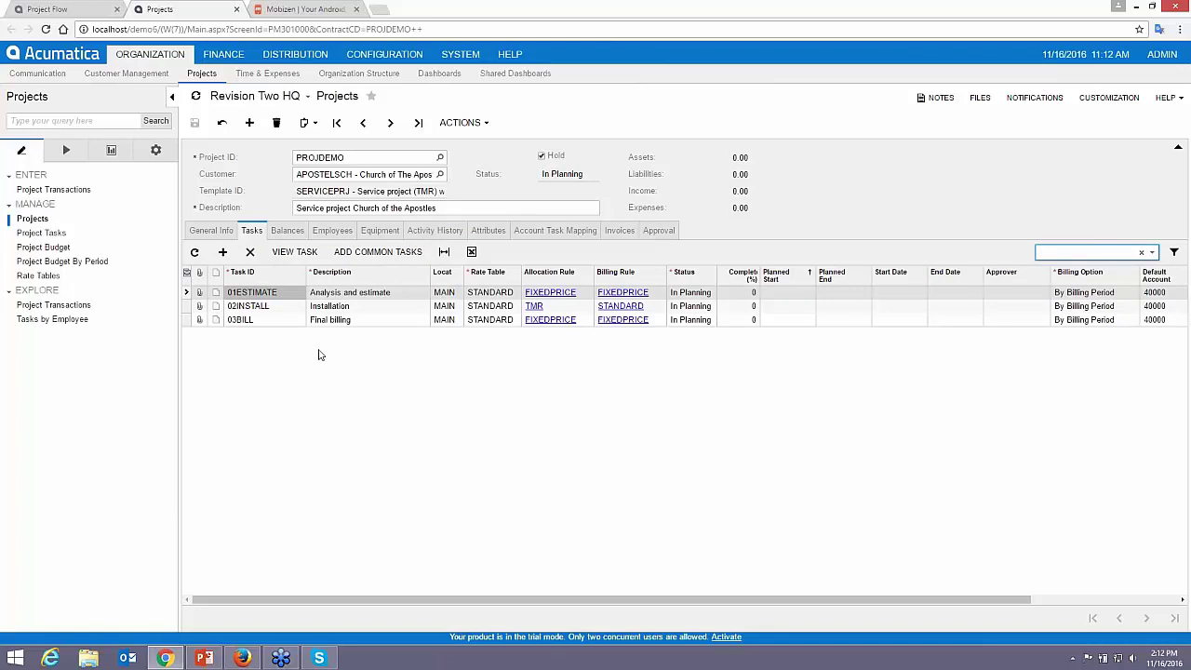
{"action": "left_click", "coordinate": [324, 296]}
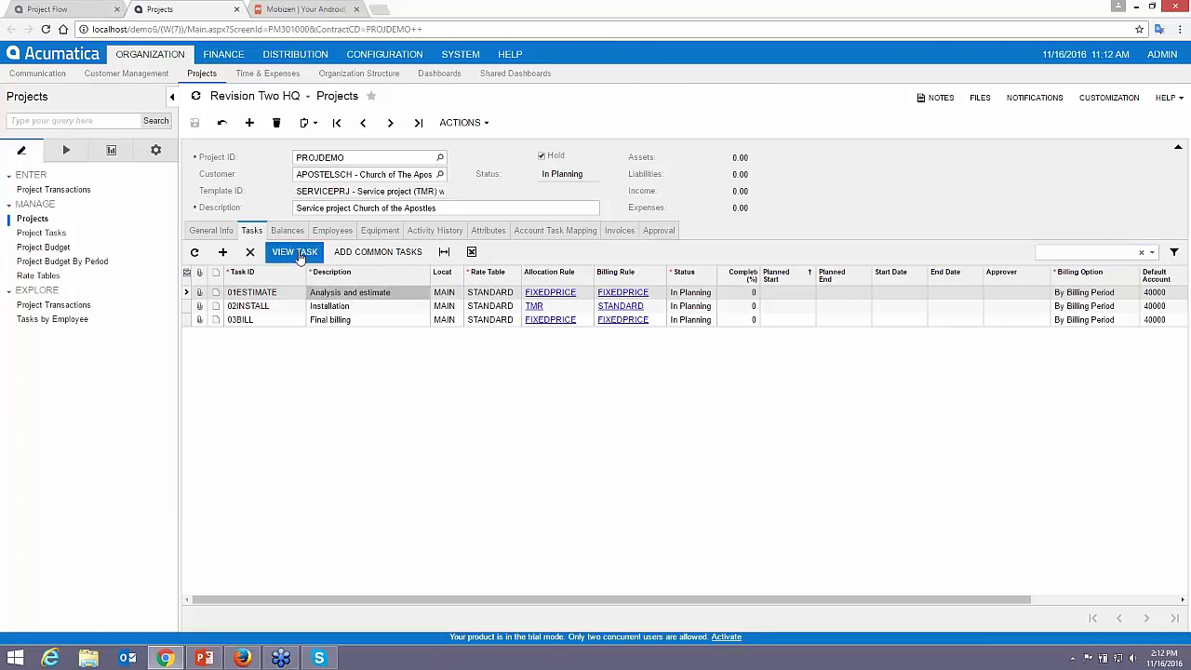
{"action": "double_click", "coordinate": [333, 320]}
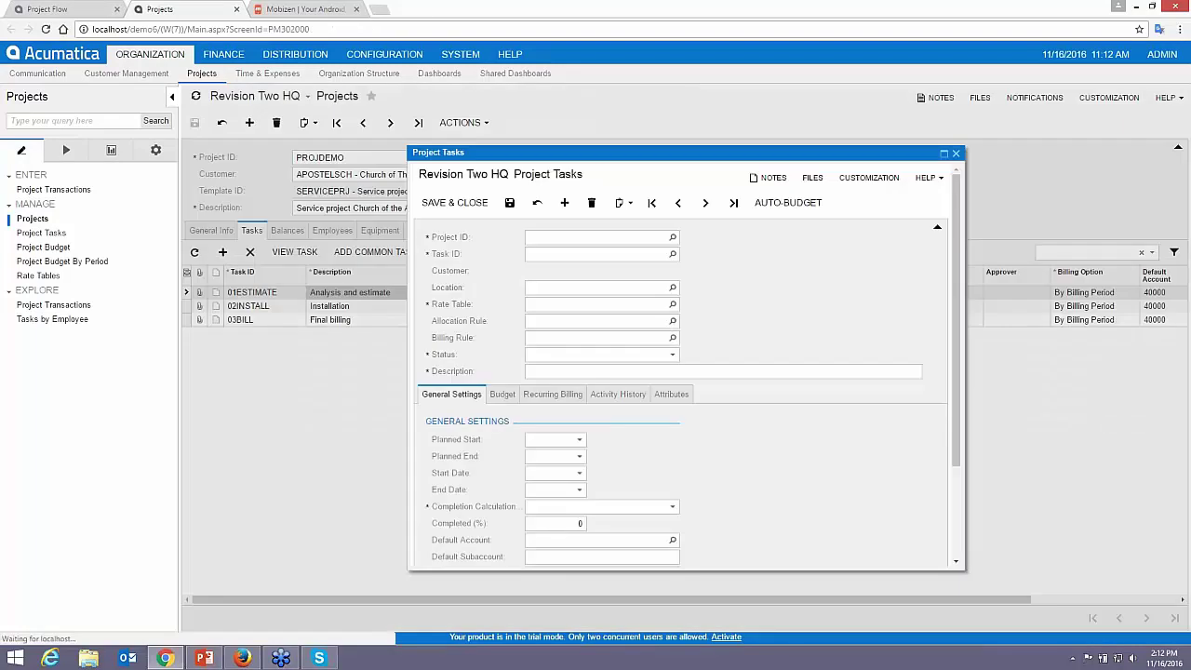
{"action": "left_click_drag", "start_coordinate": [407, 327], "coordinate": [244, 325]}
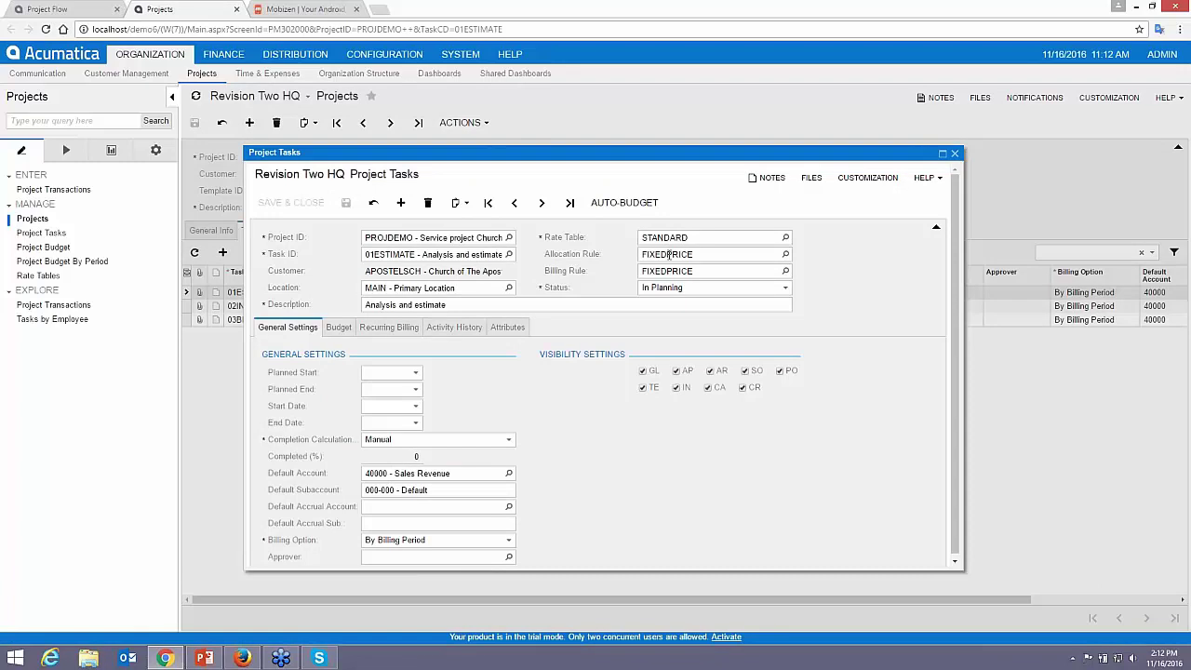
{"action": "left_click_drag", "start_coordinate": [965, 316], "coordinate": [1039, 318]}
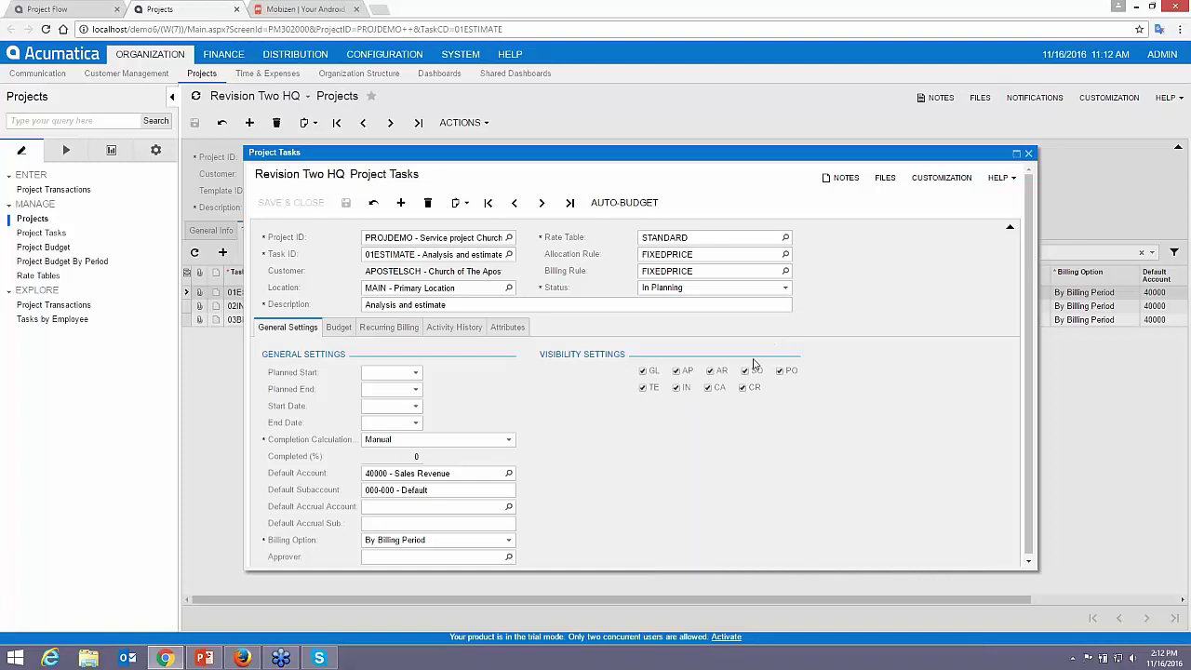
{"action": "left_click", "coordinate": [333, 333]}
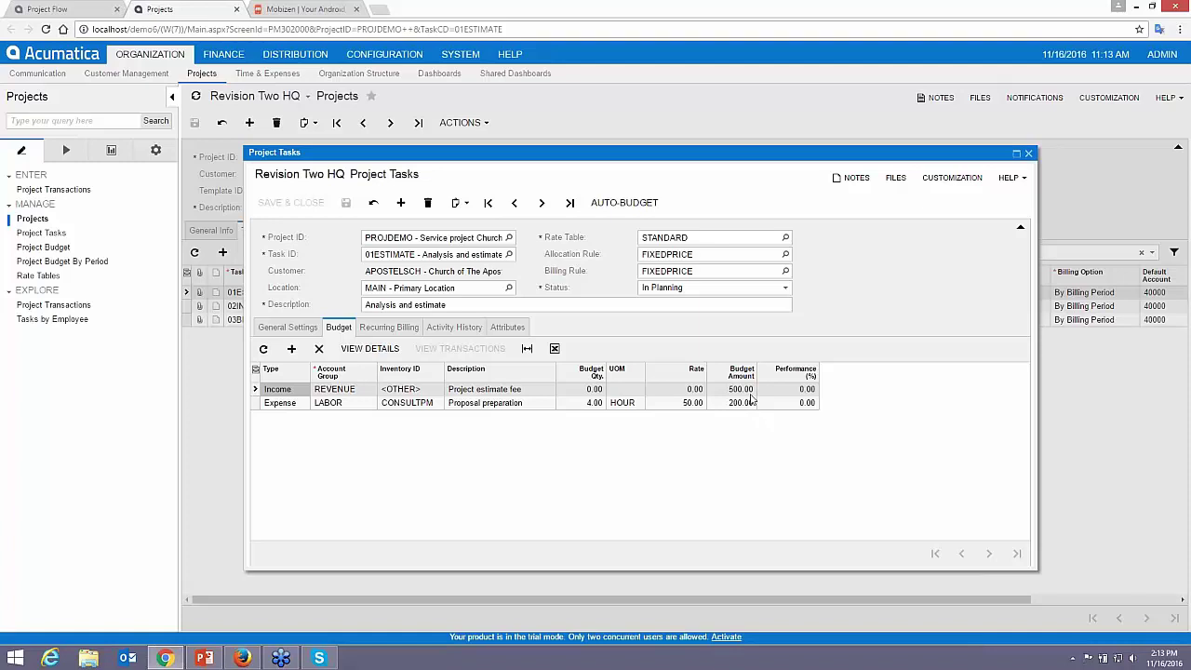
{"action": "left_click", "coordinate": [1029, 154]}
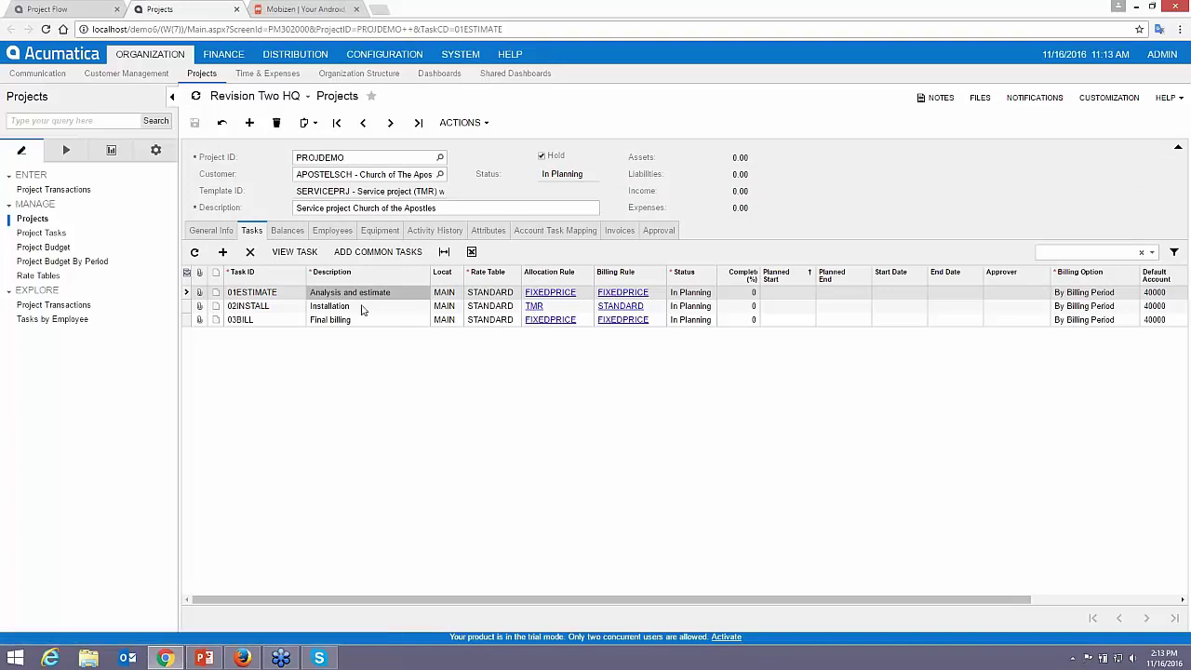
- Set 02INSTALL's labor expense Budget Qty to 50 hours, save, and close the task window
{"action": "left_click", "coordinate": [368, 306]}
{"action": "left_click", "coordinate": [294, 252]}
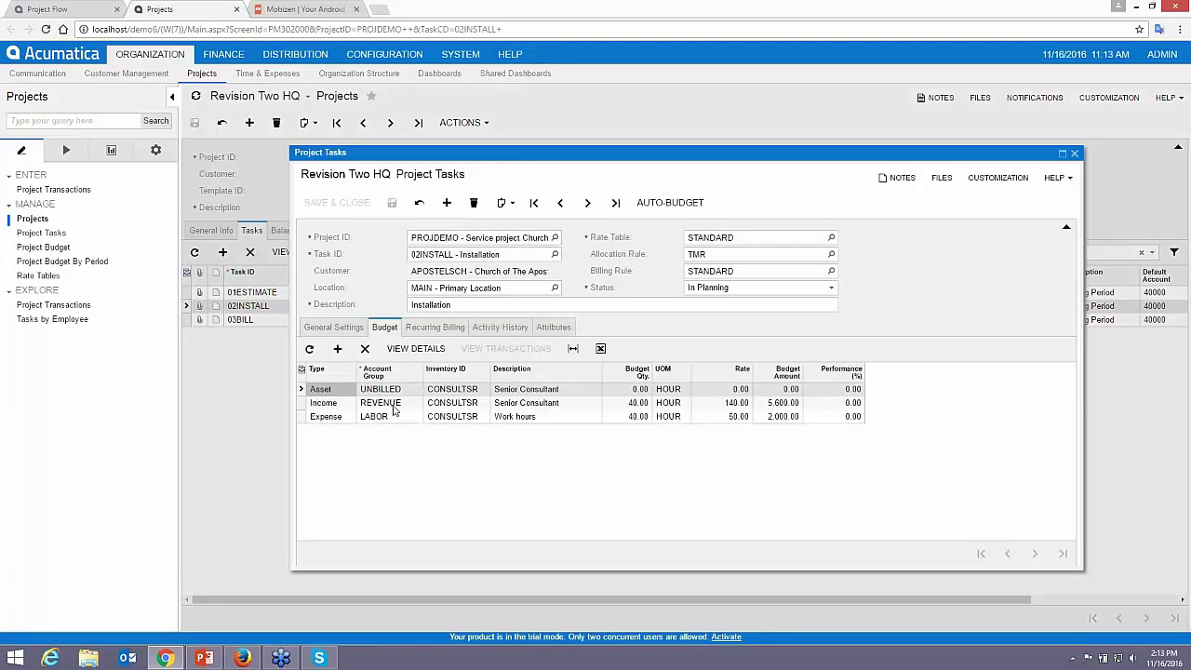
{"action": "left_click", "coordinate": [548, 407]}
{"action": "left_click", "coordinate": [545, 419]}
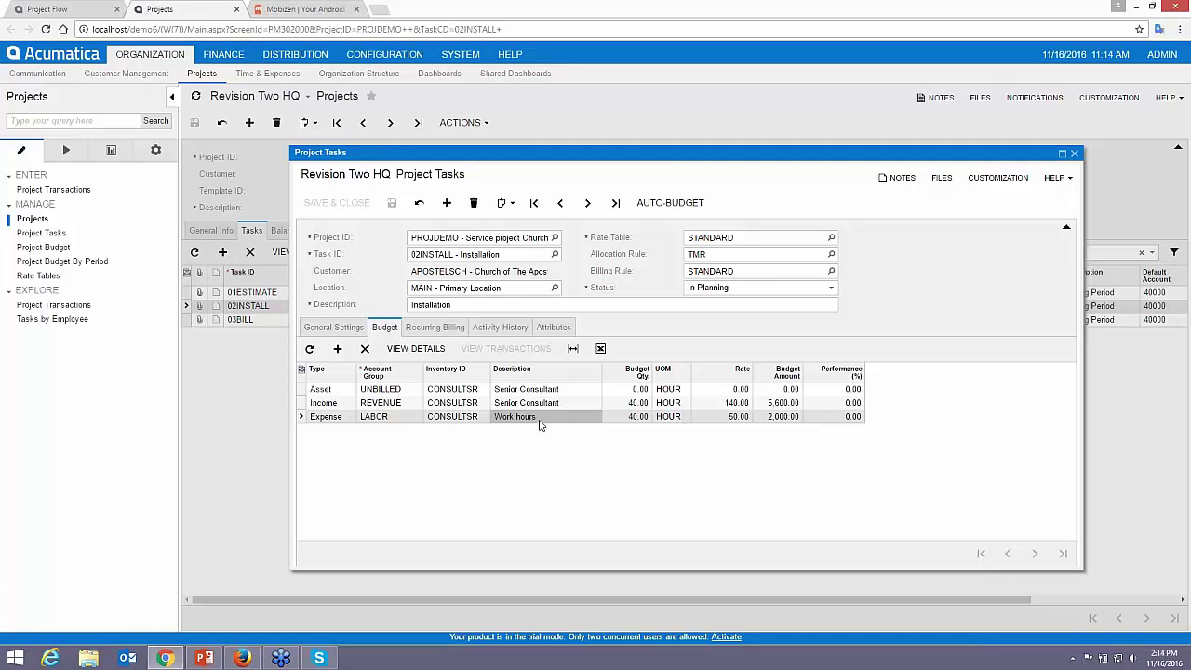
{"action": "left_click", "coordinate": [631, 418]}
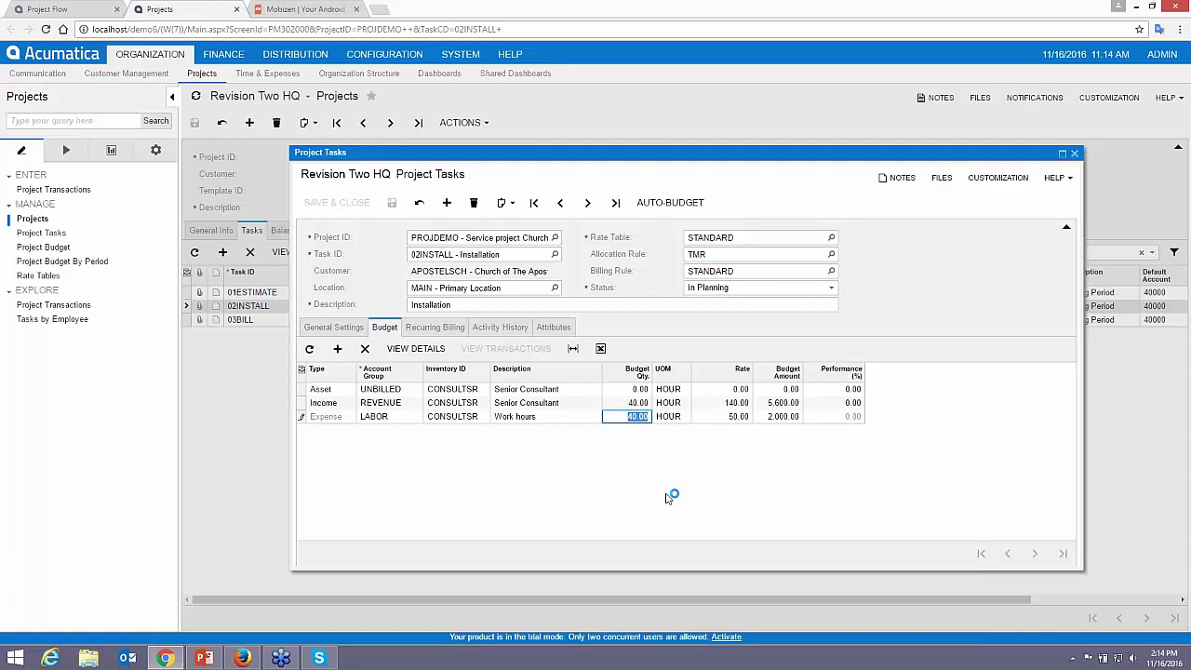
{"action": "type", "text": "50"}
{"action": "key", "text": "Tab"}
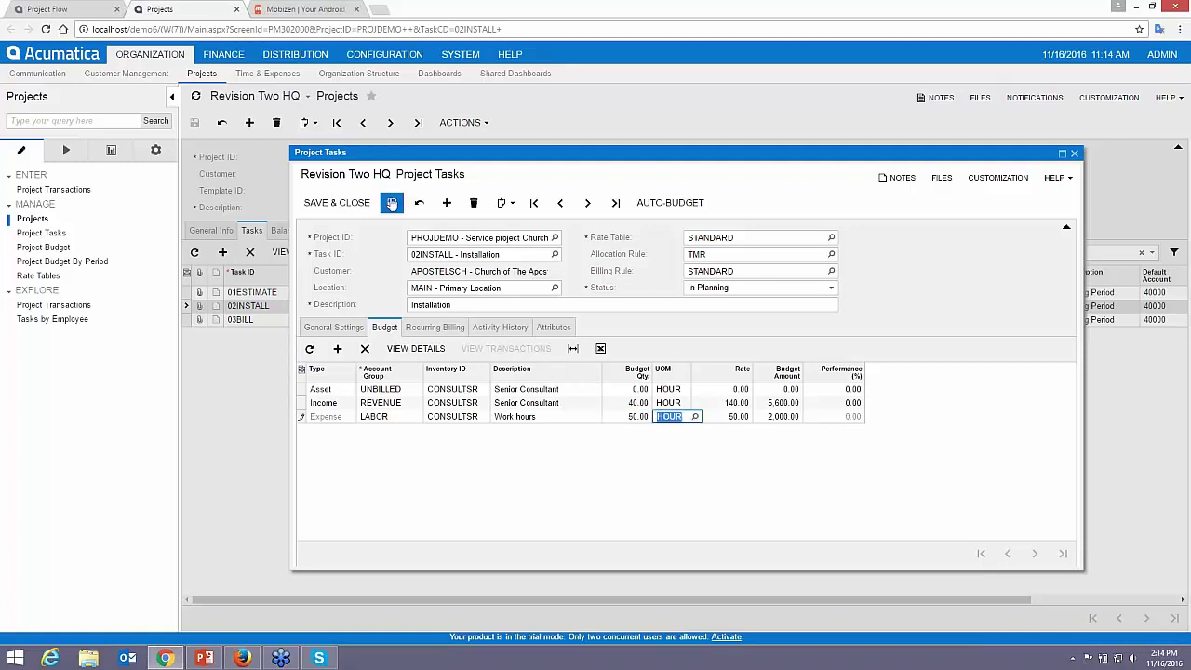
{"action": "left_click", "coordinate": [392, 203]}
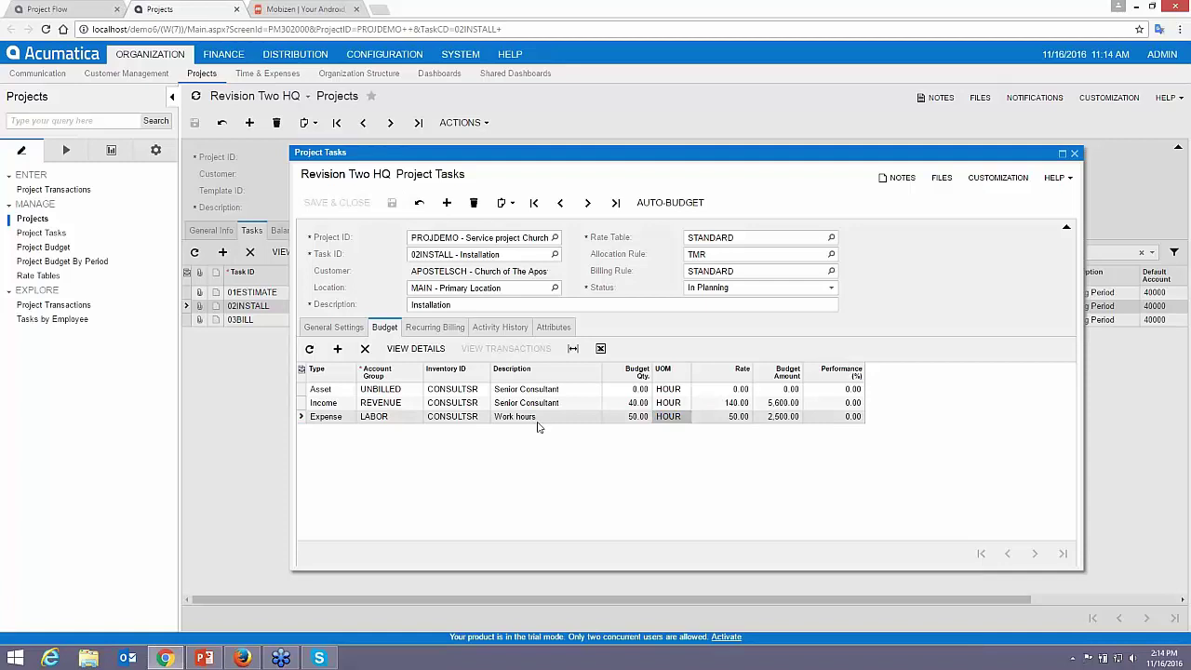
{"action": "left_click", "coordinate": [1074, 152]}
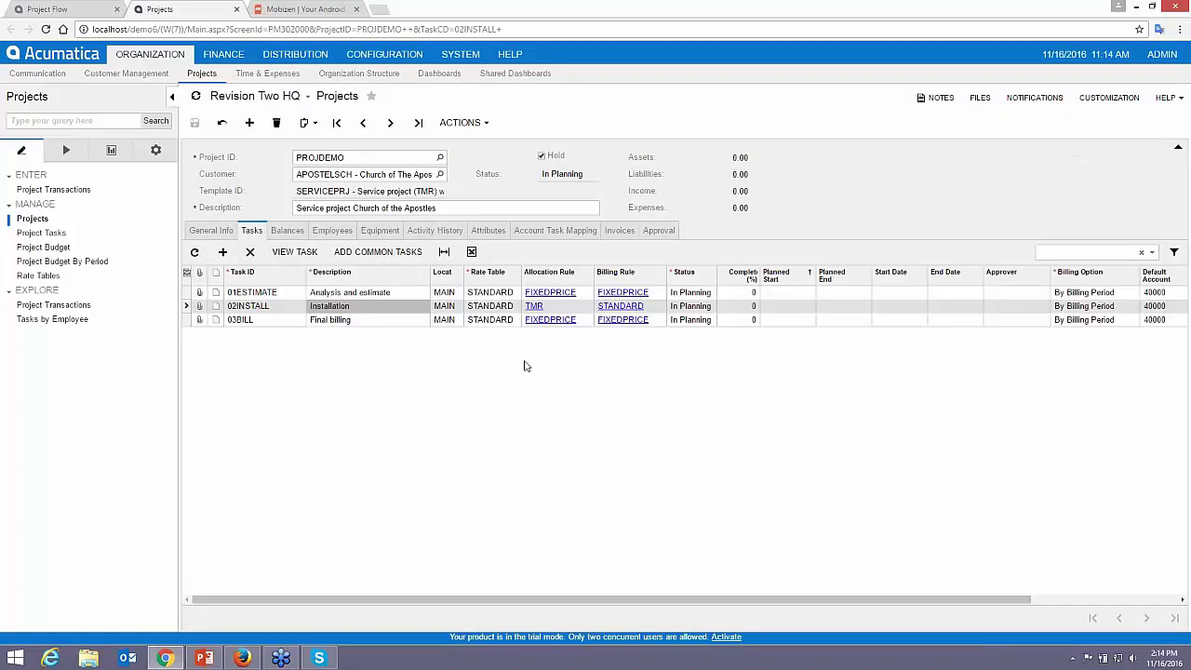
- Check the Balances tab, then on Tasks open the 01ESTIMATE Status dropdown
{"action": "left_click", "coordinate": [287, 231]}
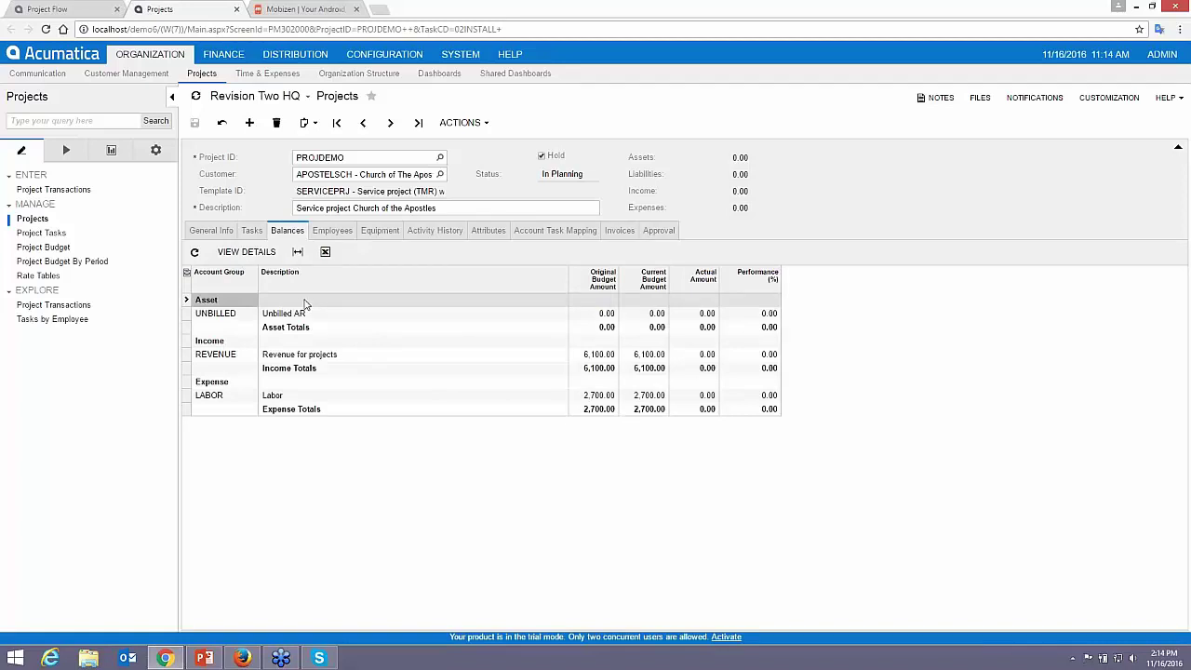
{"action": "left_click", "coordinate": [251, 230]}
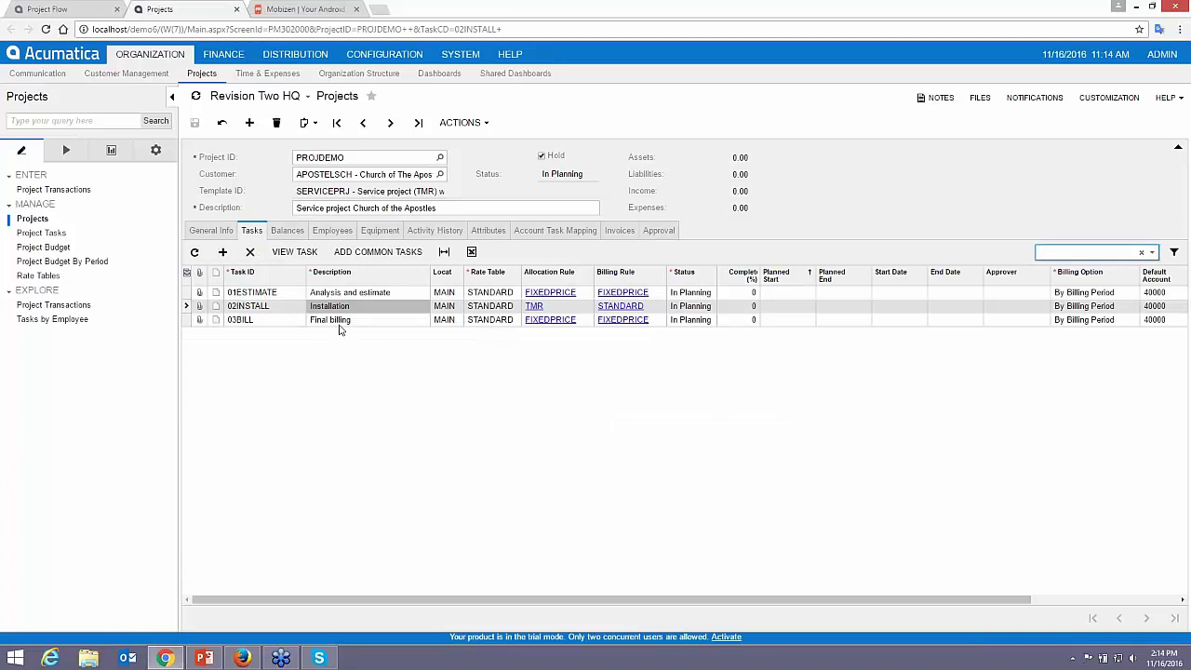
{"action": "left_click", "coordinate": [341, 321]}
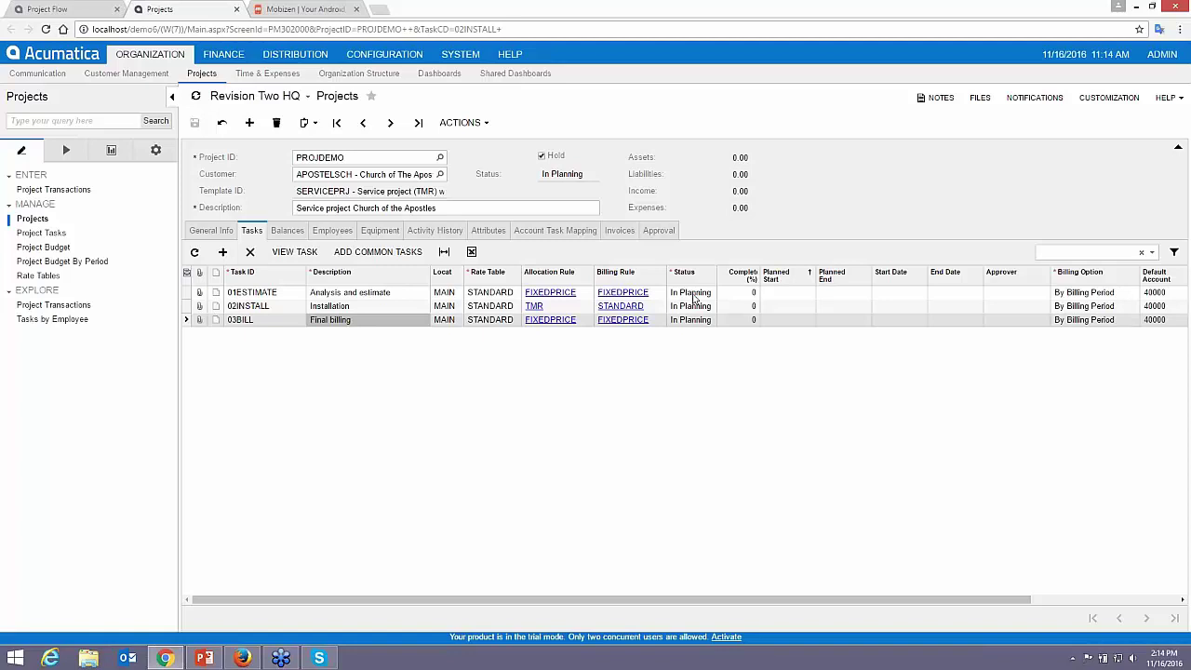
{"action": "left_click", "coordinate": [693, 296]}
{"action": "left_click", "coordinate": [693, 296]}
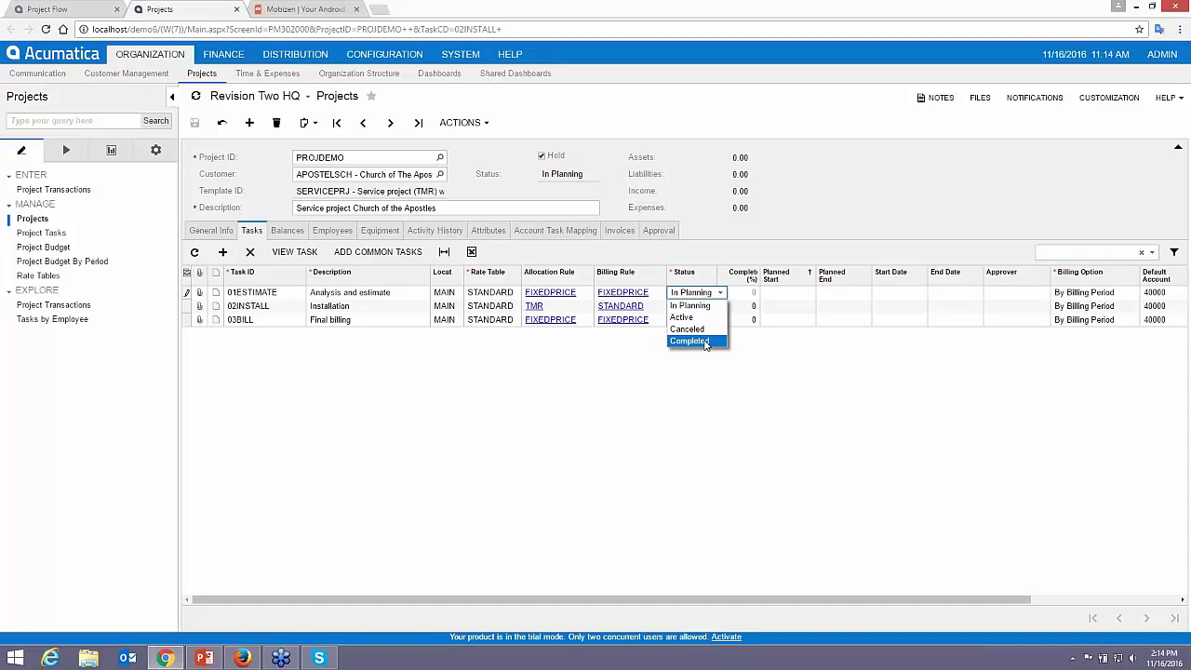
- Set 01ESTIMATE to Completed and 02INSTALL to Active, take the project off hold, and save
{"action": "left_click", "coordinate": [704, 341]}
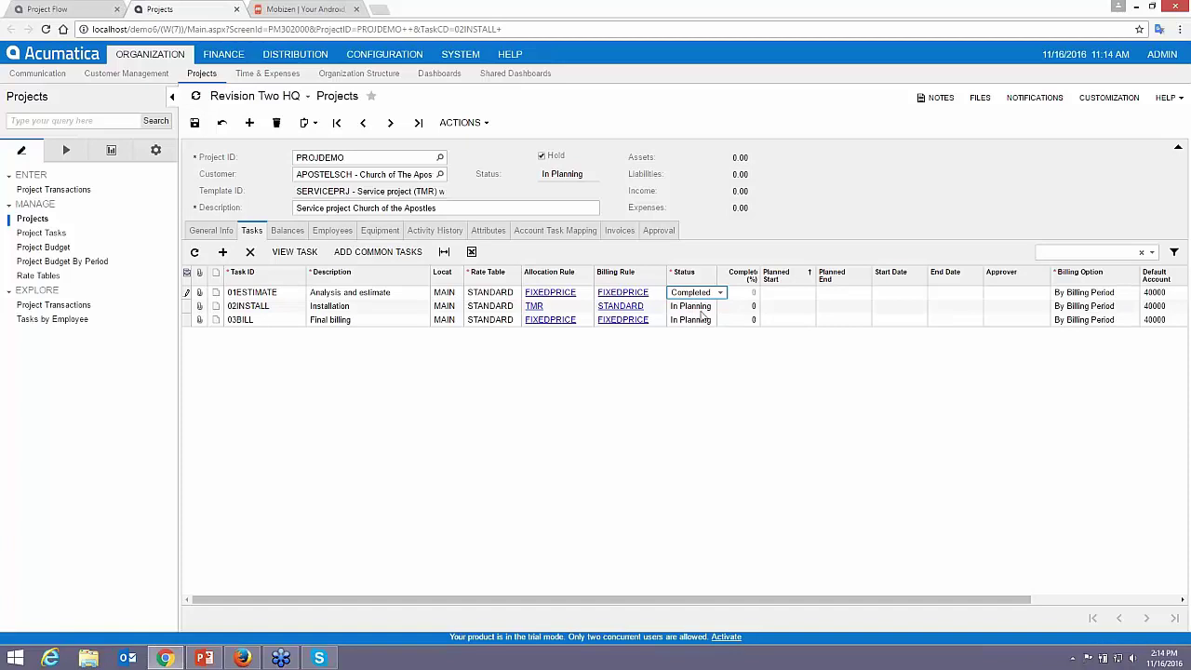
{"action": "left_click", "coordinate": [698, 309]}
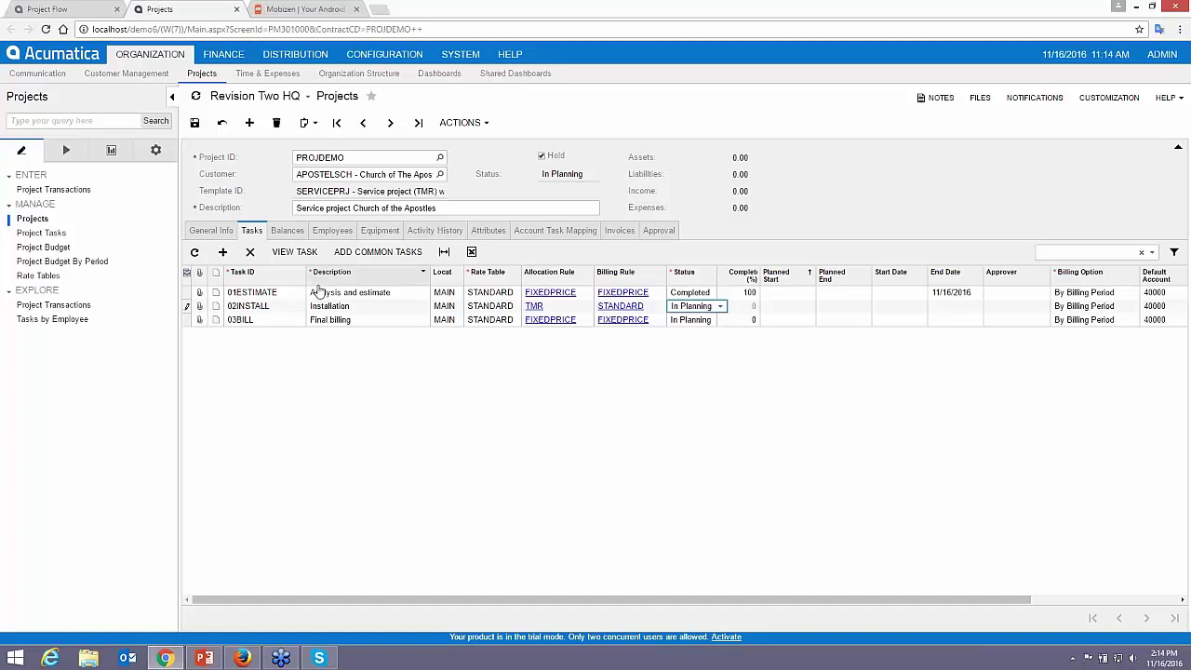
{"action": "left_click", "coordinate": [719, 306]}
{"action": "left_click", "coordinate": [684, 332]}
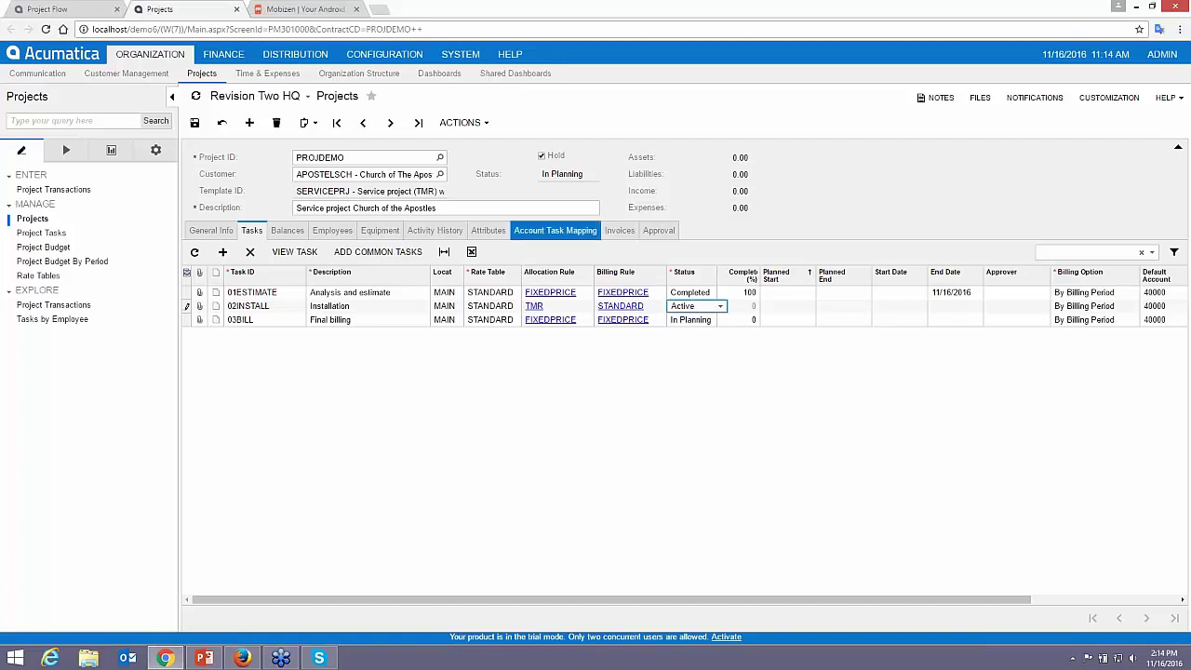
{"action": "left_click", "coordinate": [544, 158]}
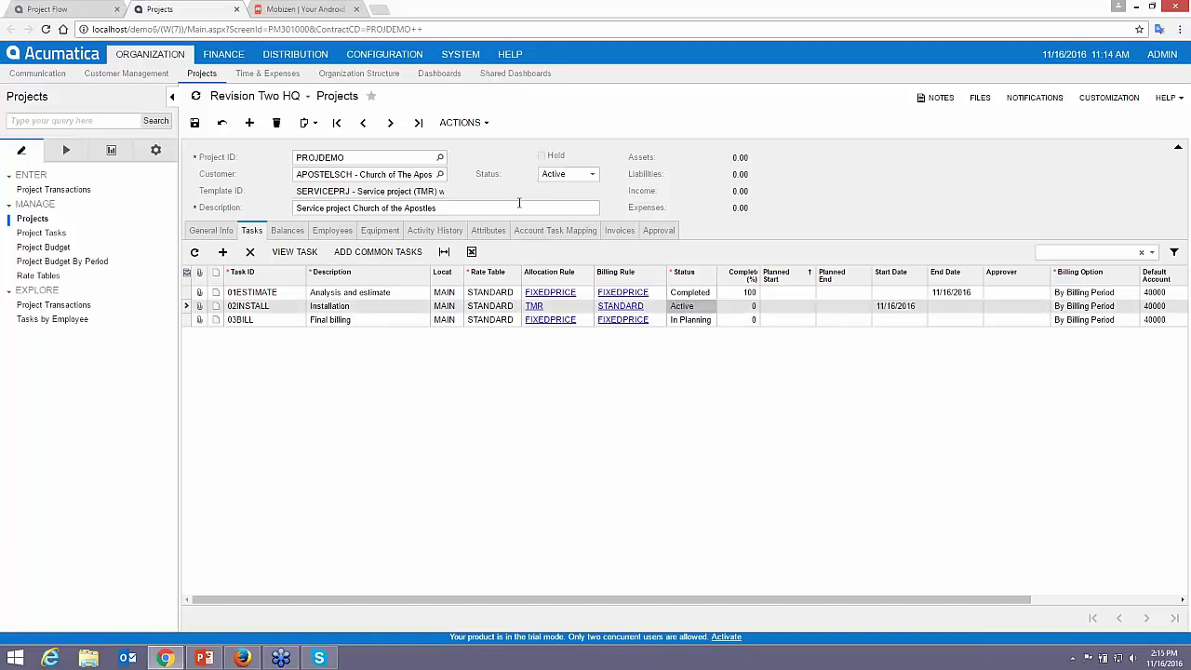
{"action": "left_click", "coordinate": [194, 123]}
{"action": "left_click", "coordinate": [694, 116]}
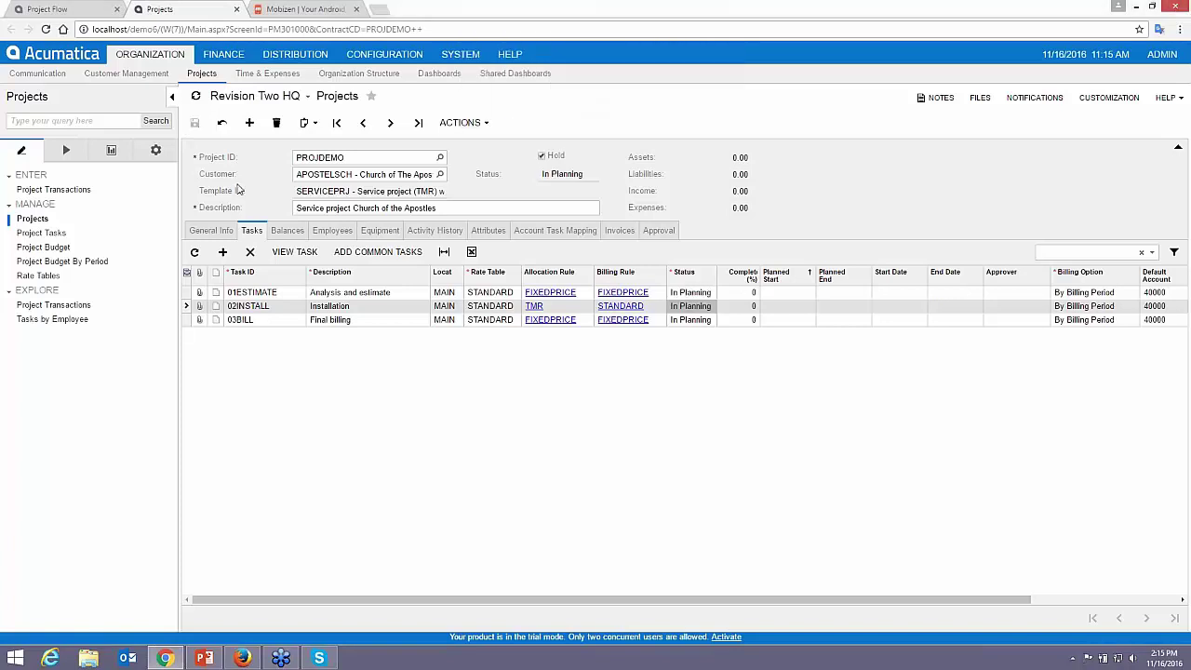
- Reapply Completed on 01ESTIMATE and Active on 02INSTALL, then save the project again
{"action": "left_click", "coordinate": [692, 293]}
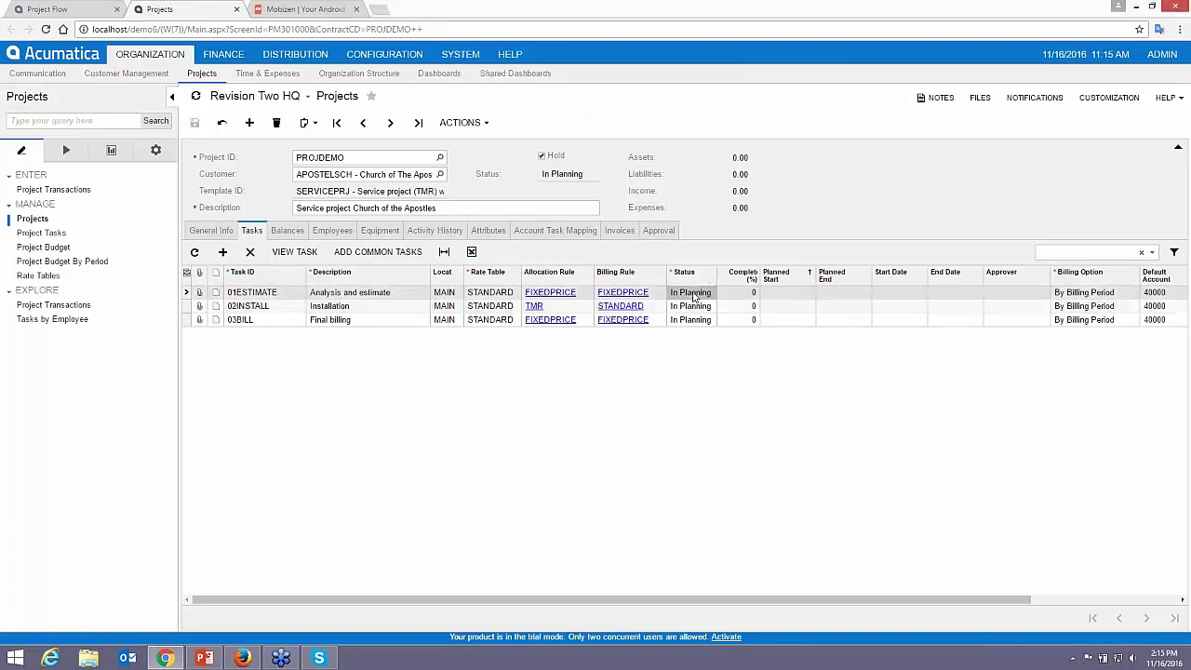
{"action": "left_click", "coordinate": [692, 296]}
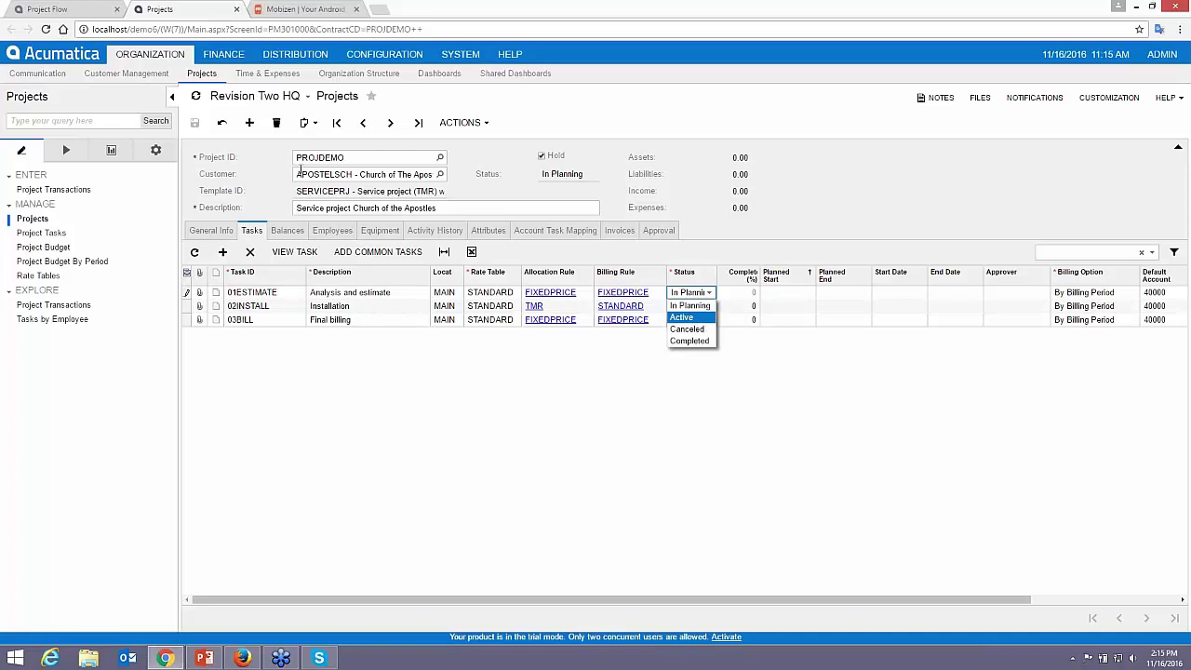
{"action": "left_click", "coordinate": [222, 122]}
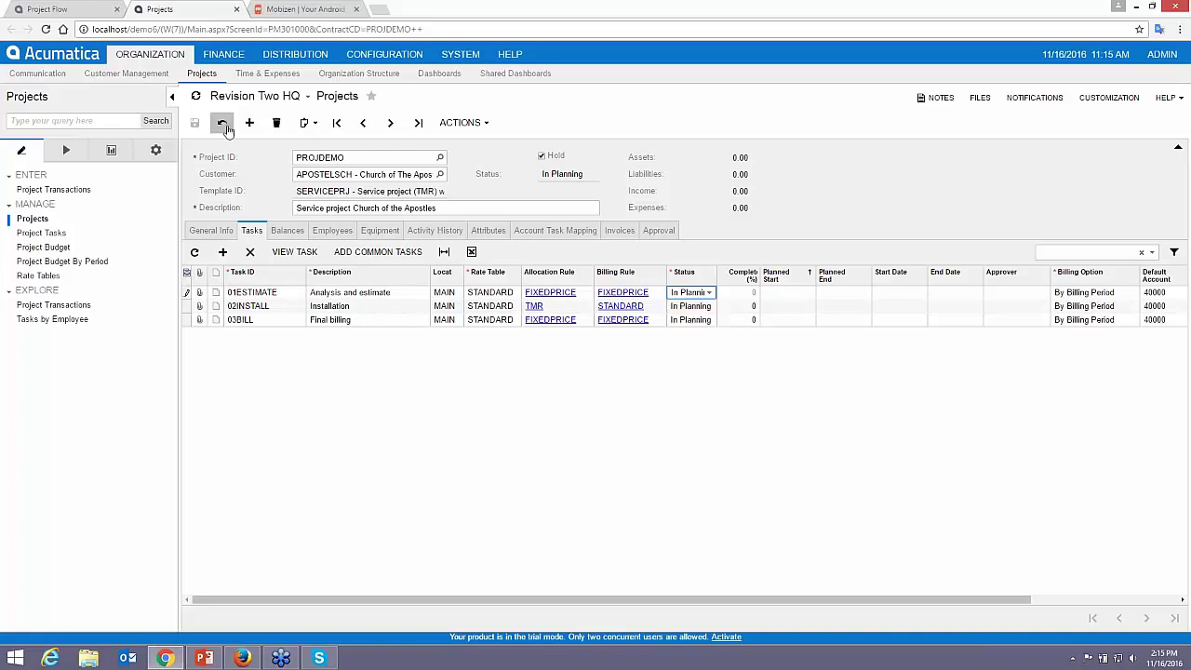
{"action": "left_click", "coordinate": [689, 297]}
{"action": "left_click", "coordinate": [688, 341]}
{"action": "left_click", "coordinate": [696, 307]}
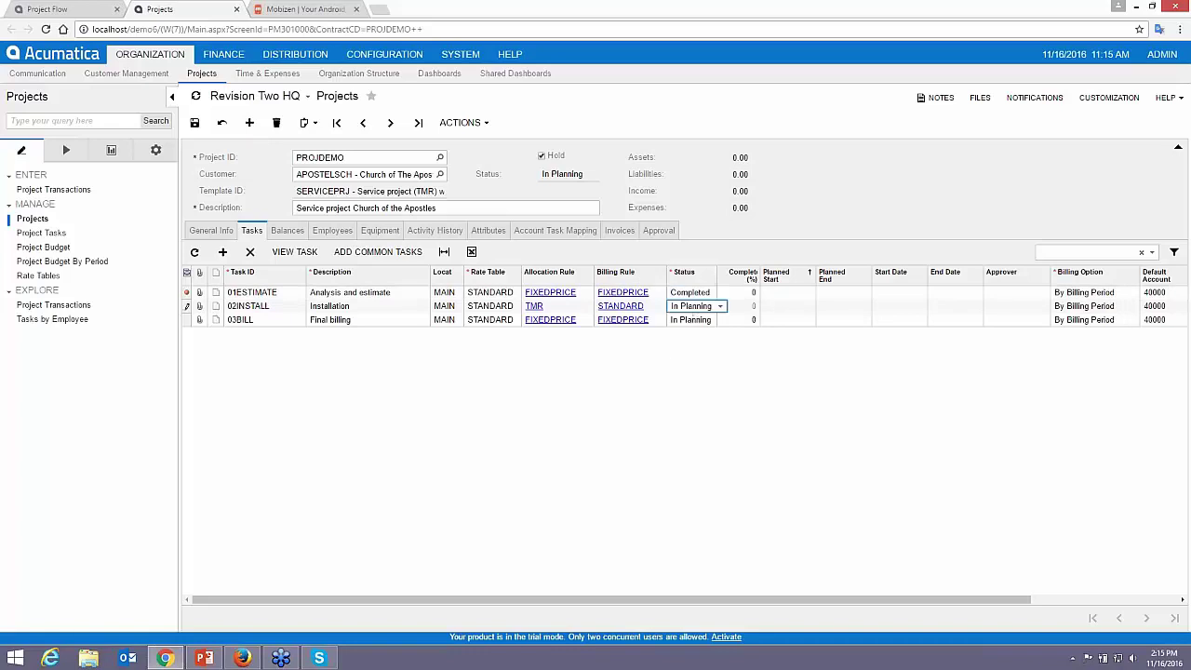
{"action": "left_click", "coordinate": [719, 306]}
{"action": "left_click", "coordinate": [689, 333]}
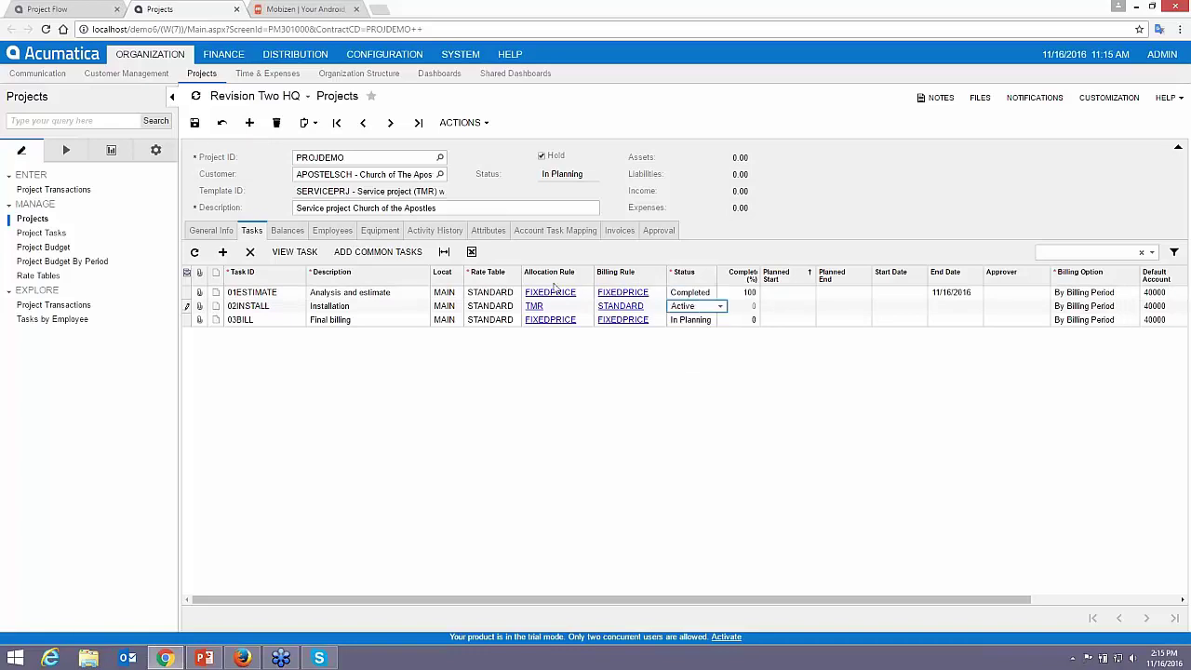
{"action": "left_click", "coordinate": [195, 123]}
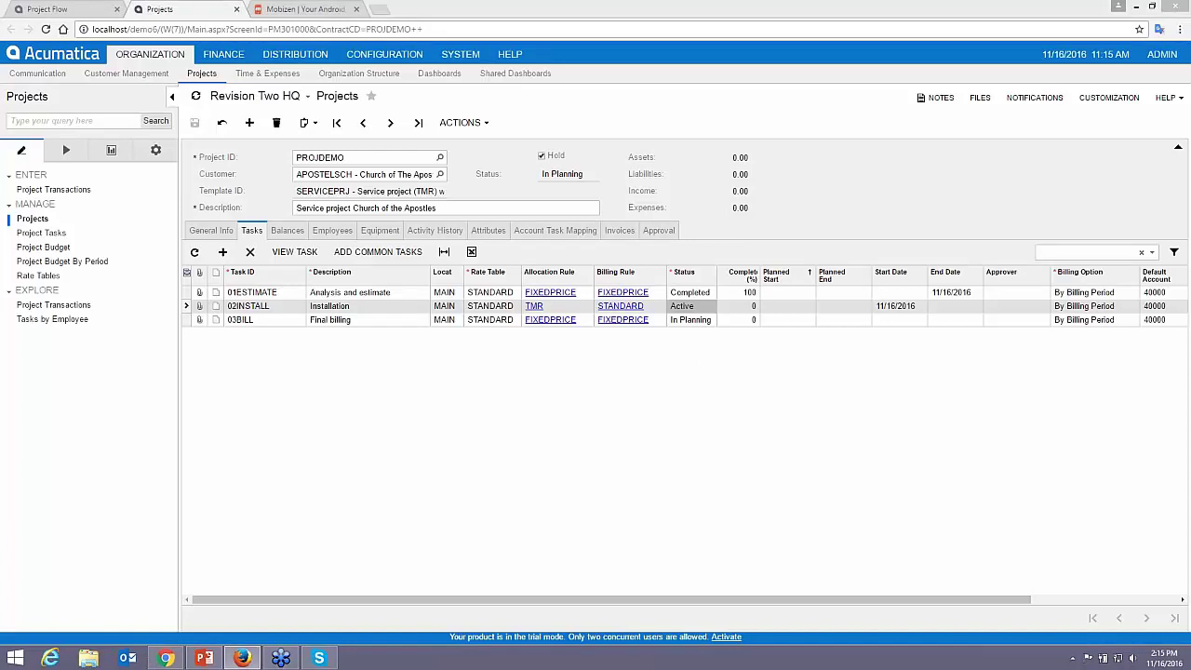
- Bring up a second browser window at the Acumatica login page, sized to fill the screen
{"action": "left_click", "coordinate": [242, 658]}
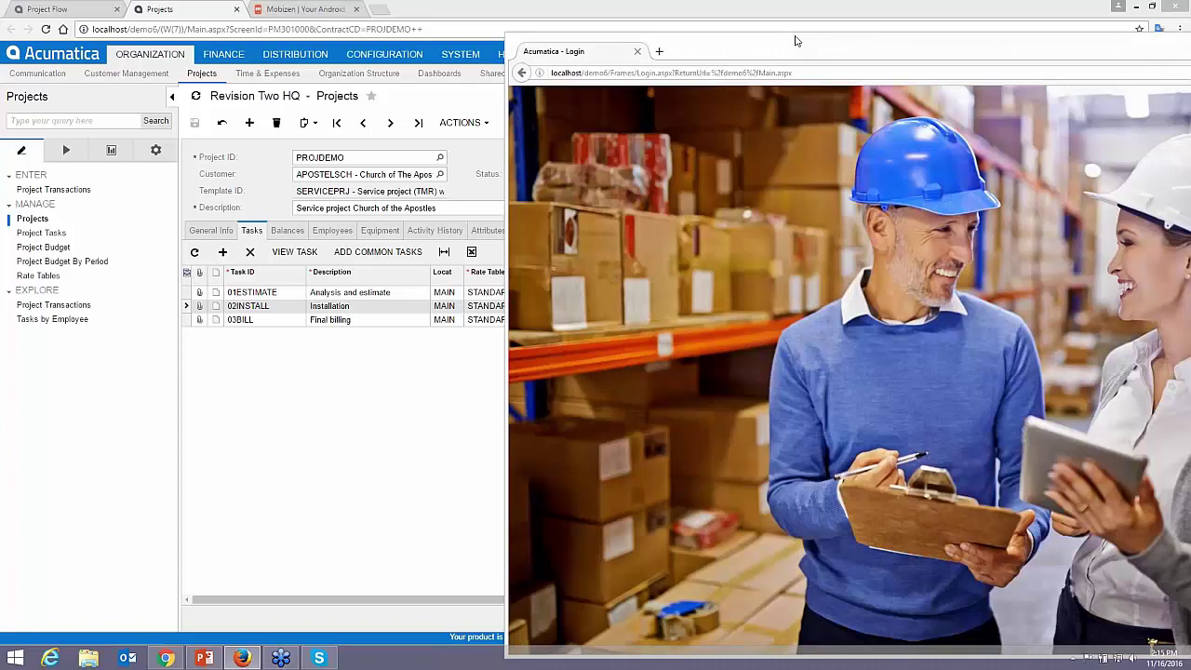
{"action": "left_click_drag", "start_coordinate": [795, 41], "coordinate": [394, 9]}
{"action": "left_click_drag", "start_coordinate": [426, 17], "coordinate": [432, 14]}
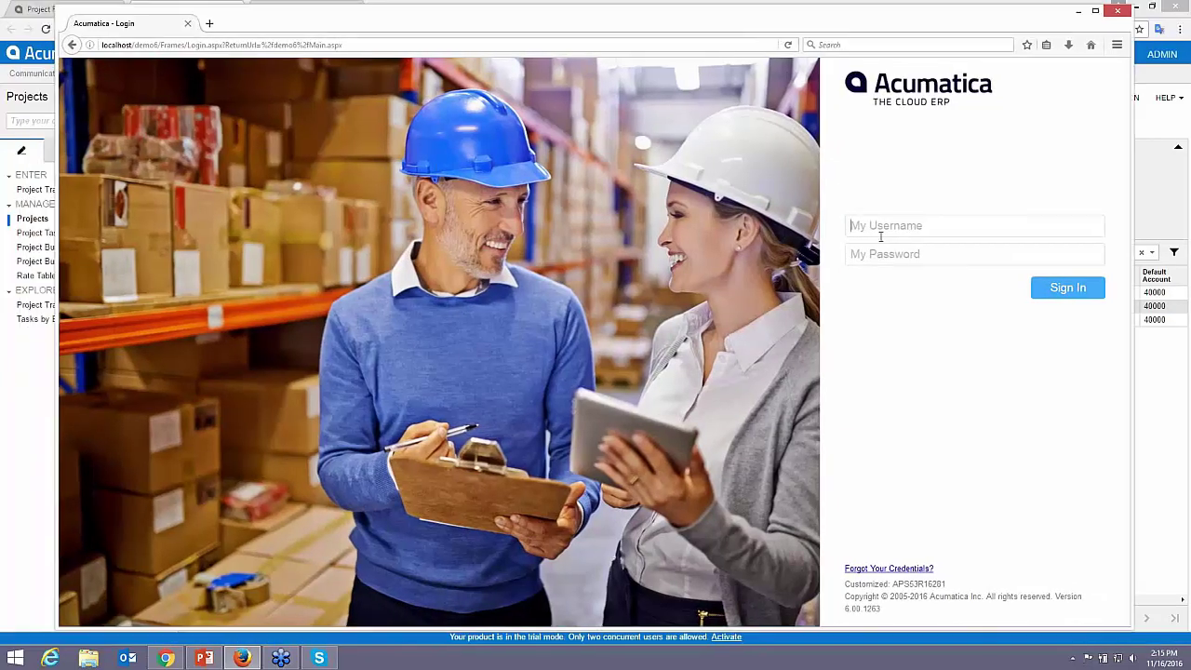
- Sign in with the employee's username and password and start a new timesheet
{"action": "type", "text": "done"}
{"action": "key", "text": "Tab"}
{"action": "type", "text": "123"}
{"action": "key", "text": "Return"}
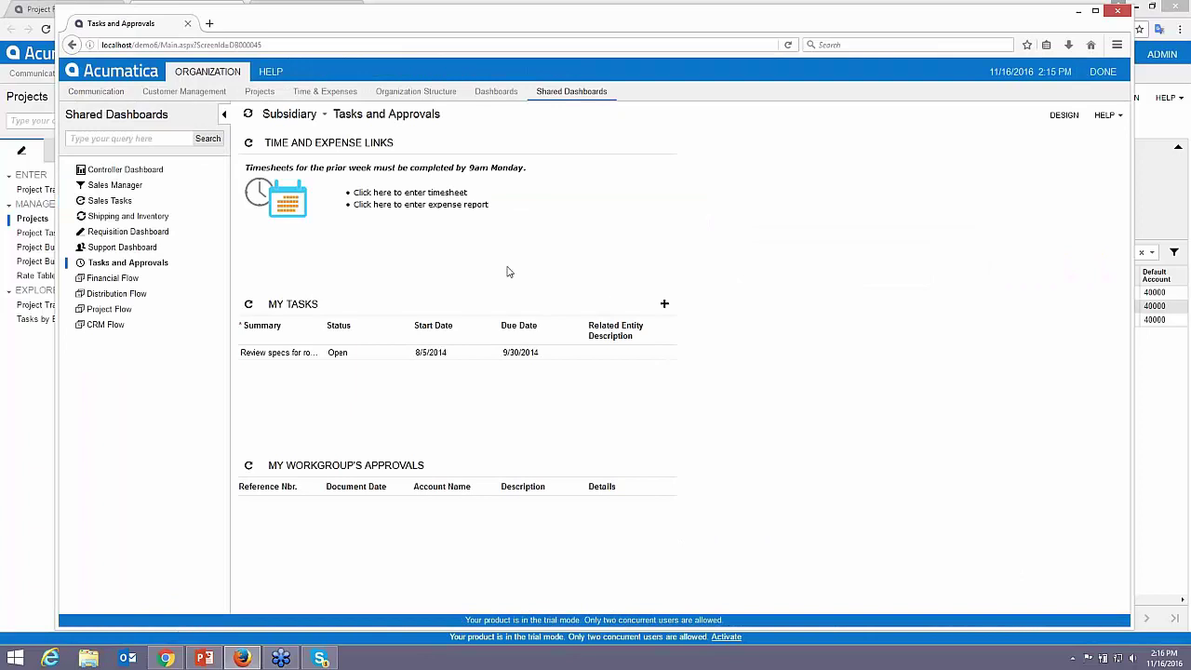
{"action": "left_click", "coordinate": [398, 194]}
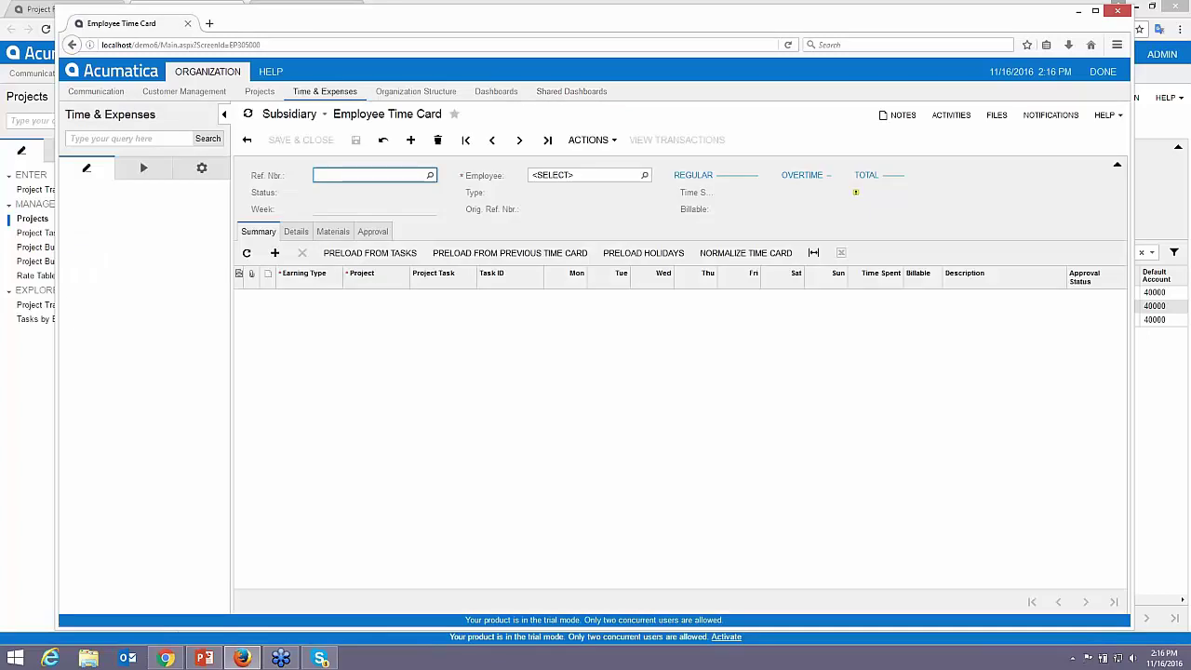
- Add a time card line with earning type RG, project PROJDEMO and task 02INSTALL
{"action": "left_click", "coordinate": [276, 253]}
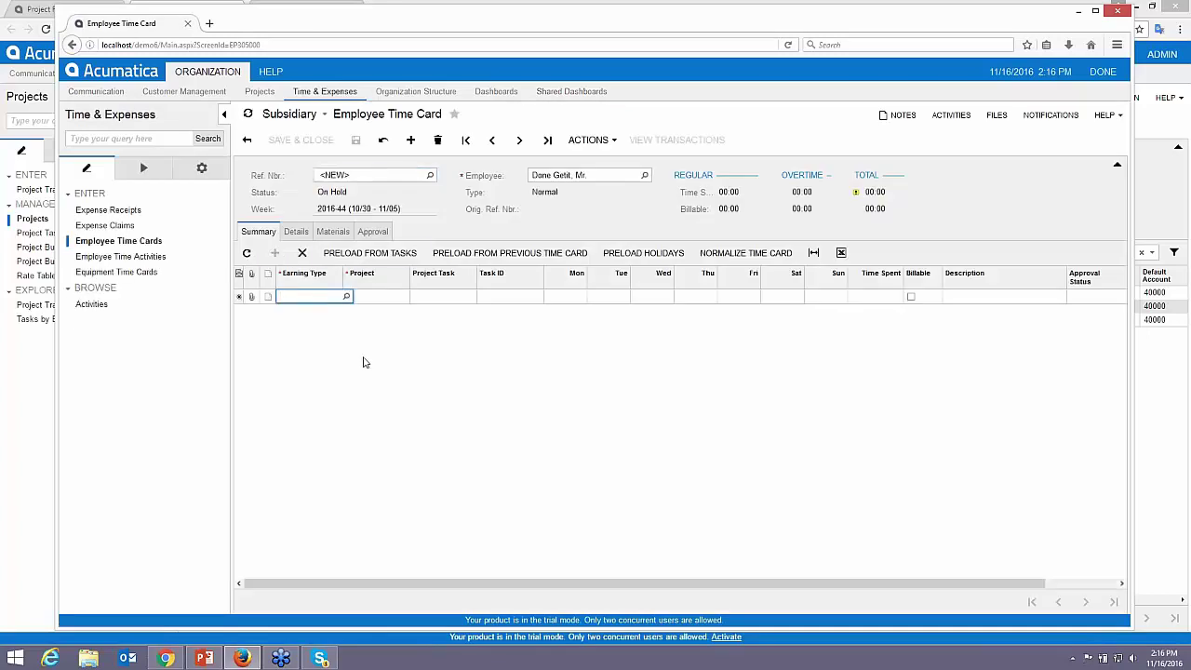
{"action": "type", "text": "RG"}
{"action": "key", "text": "Tab"}
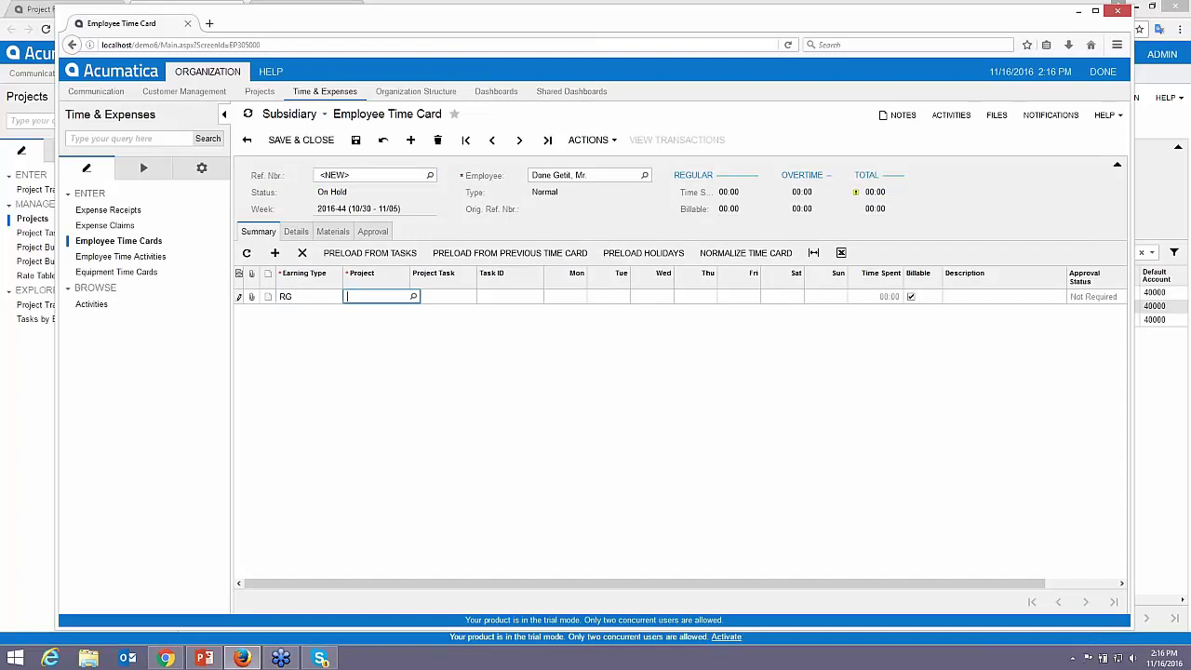
{"action": "type", "text": "chu"}
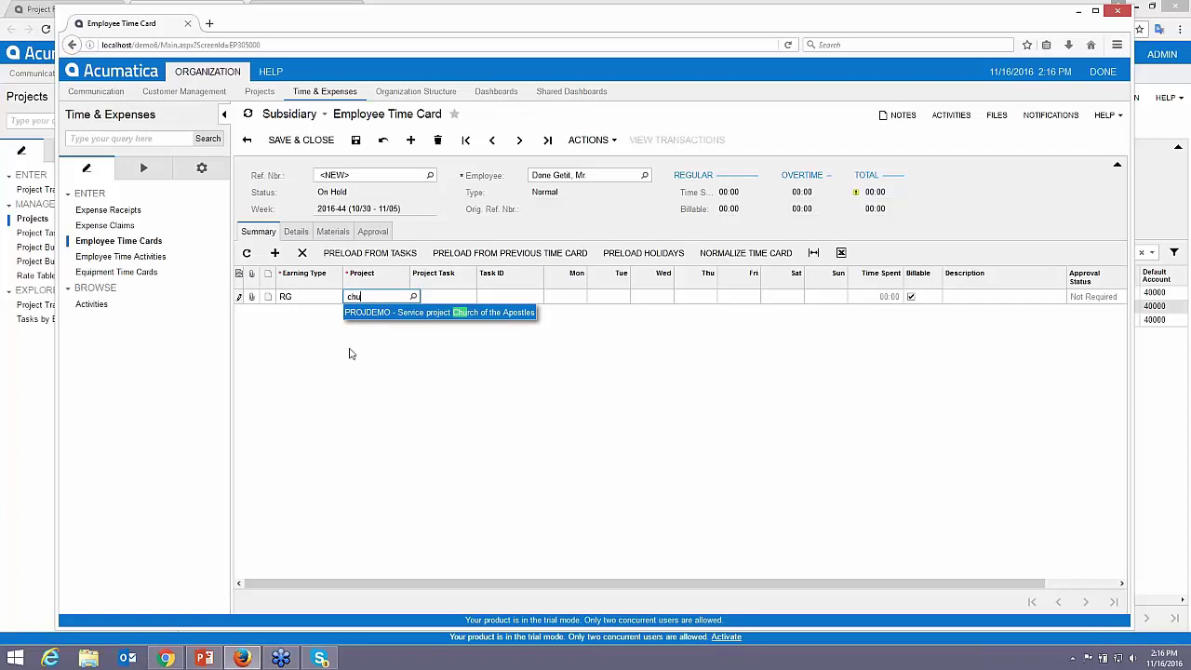
{"action": "key", "text": "Tab"}
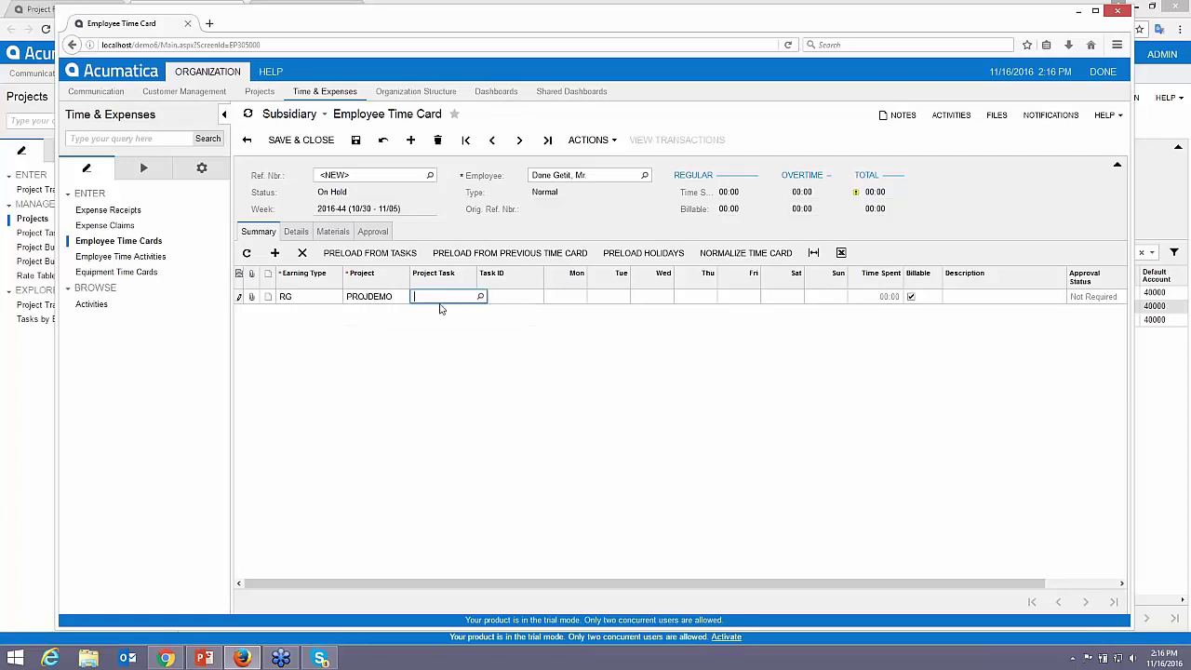
{"action": "left_click", "coordinate": [481, 296]}
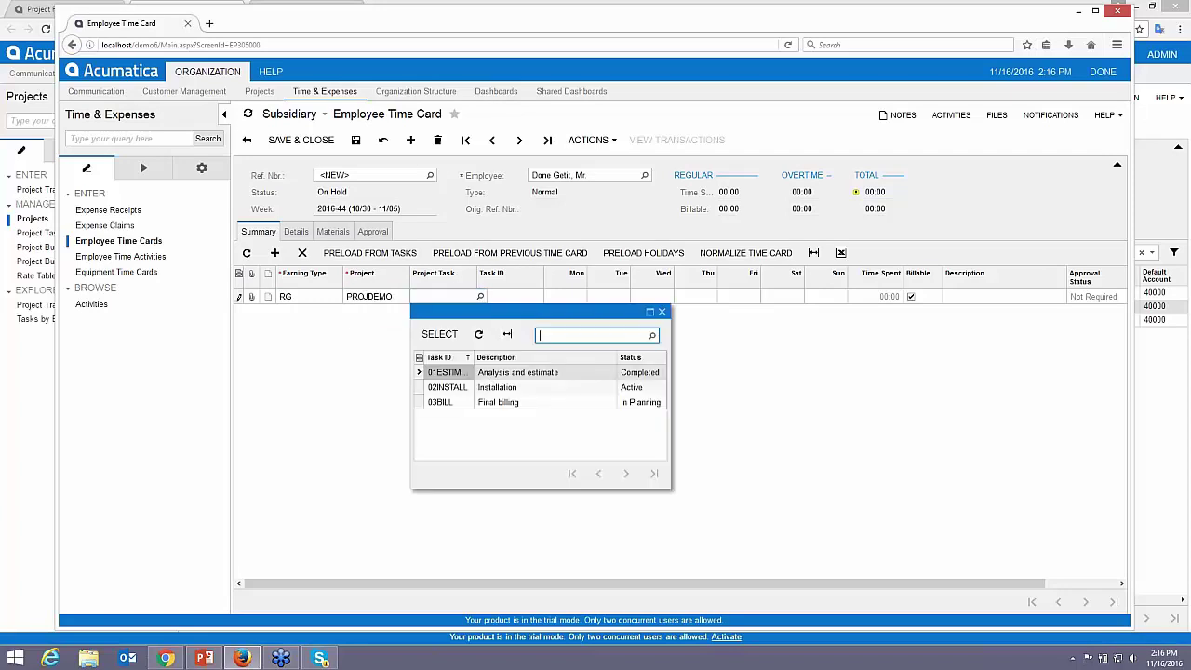
{"action": "double_click", "coordinate": [492, 389]}
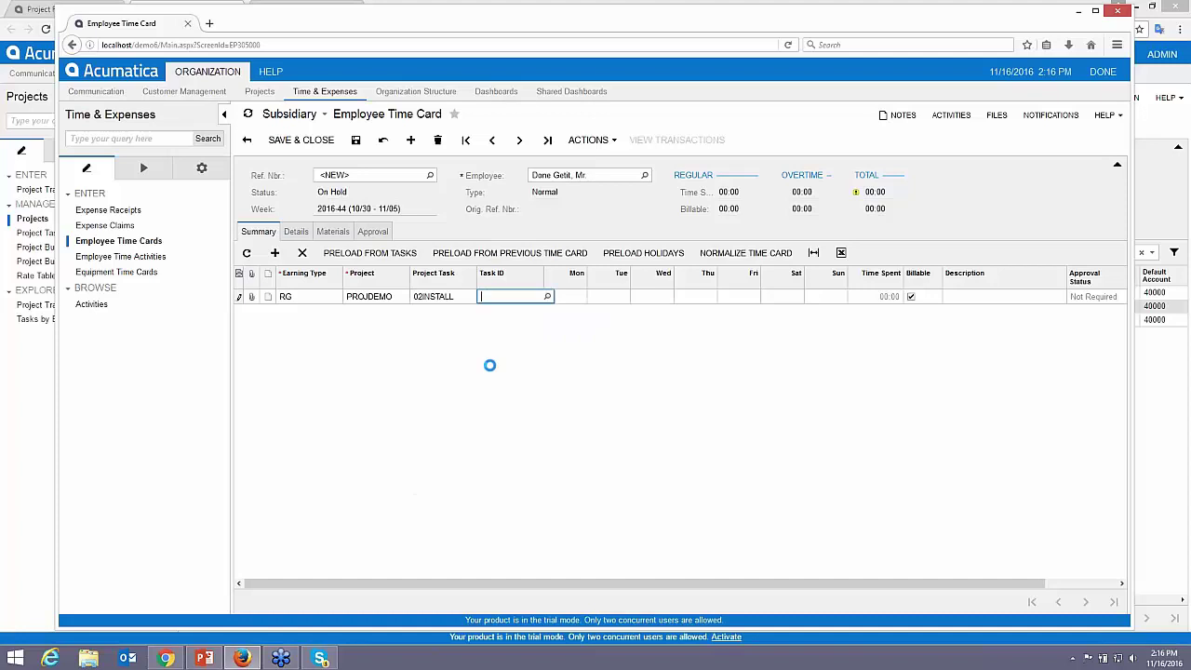
- Enter 8 hours for each day Monday through Friday
{"action": "key", "text": "Tab"}
{"action": "type", "text": "8"}
{"action": "key", "text": "Tab"}
{"action": "type", "text": "8"}
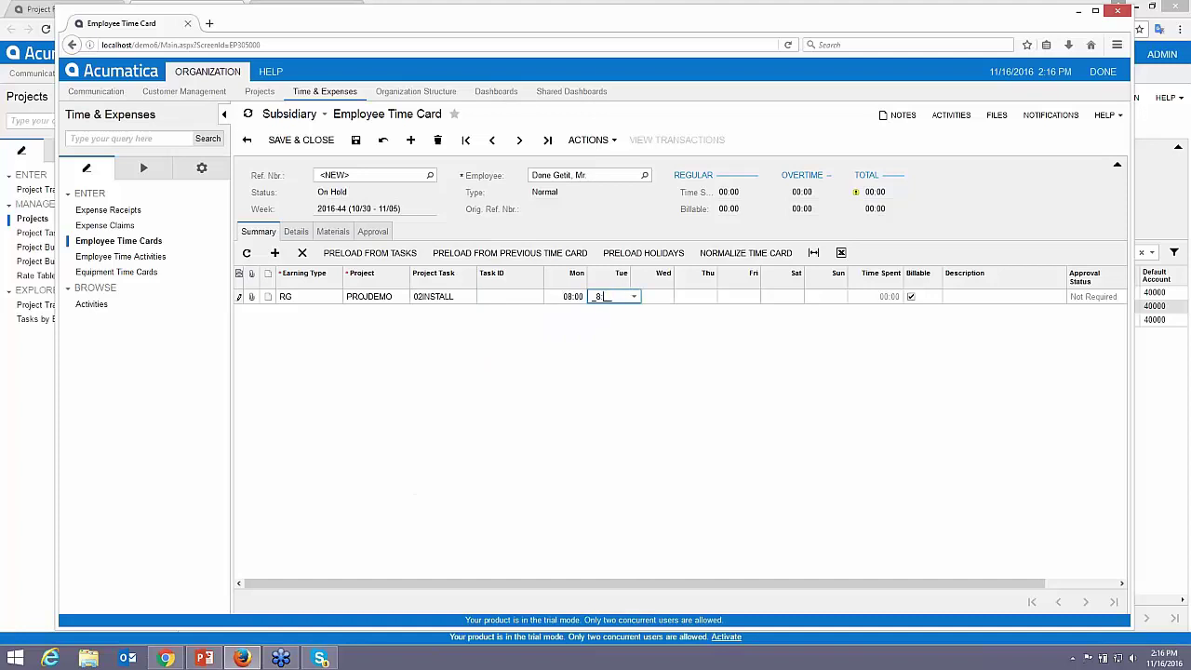
{"action": "key", "text": "Tab"}
{"action": "type", "text": "8"}
{"action": "key", "text": "Tab"}
{"action": "type", "text": "8"}
{"action": "key", "text": "Tab"}
{"action": "type", "text": "8"}
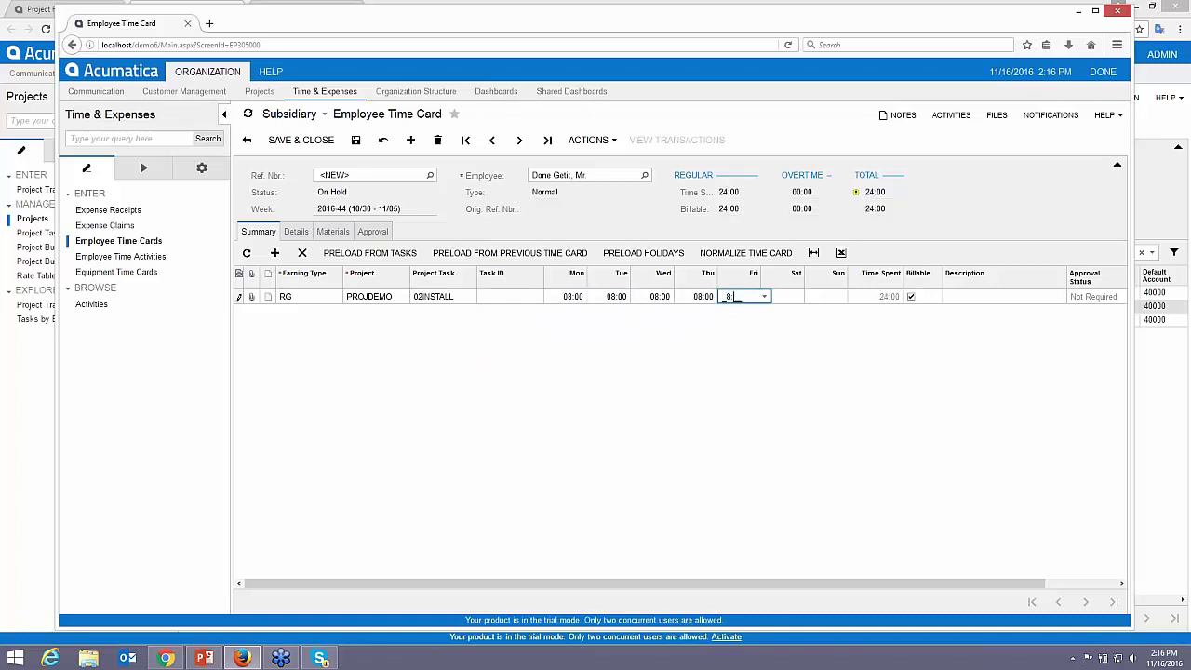
{"action": "key", "text": "Tab"}
{"action": "key", "text": "Tab"}
{"action": "key", "text": "Tab"}
{"action": "key", "text": "Tab"}
- Describe the line as 'repair work for project' and save the time card
{"action": "type", "text": "repa"}
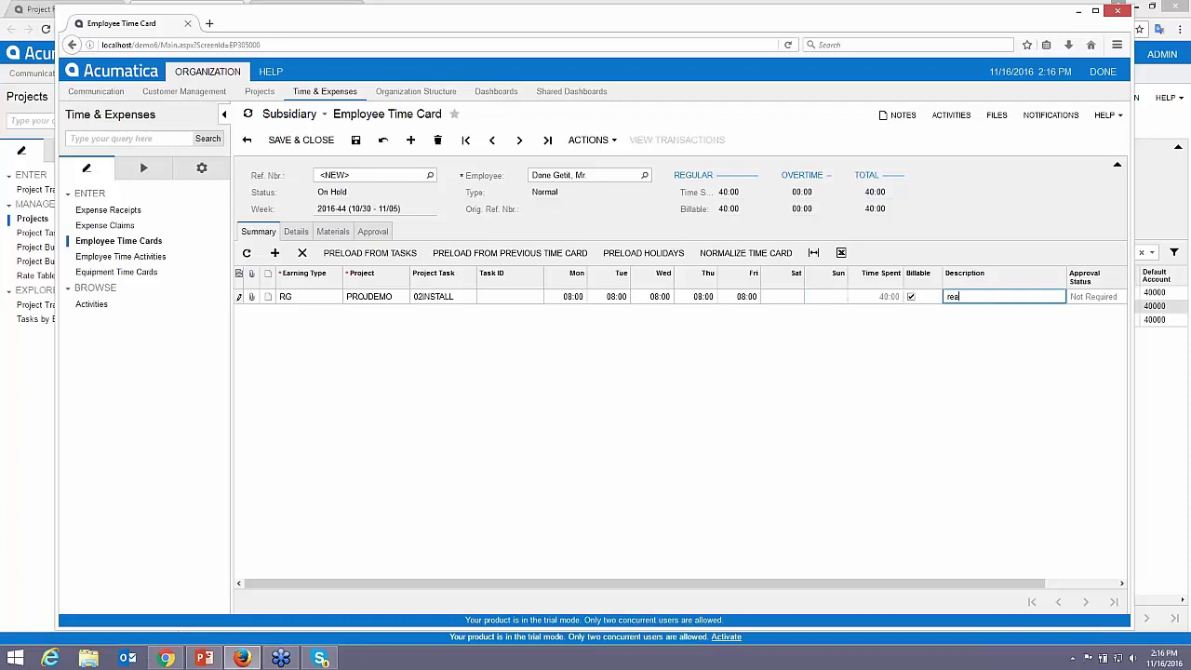
{"action": "type", "text": "ir work"}
{"action": "key", "text": "BackSpace"}
{"action": "key", "text": "BackSpace"}
{"action": "key", "text": "BackSpace"}
{"action": "key", "text": "BackSpace"}
{"action": "key", "text": "BackSpace"}
{"action": "type", "text": "work for project"}
{"action": "left_click", "coordinate": [356, 140]}
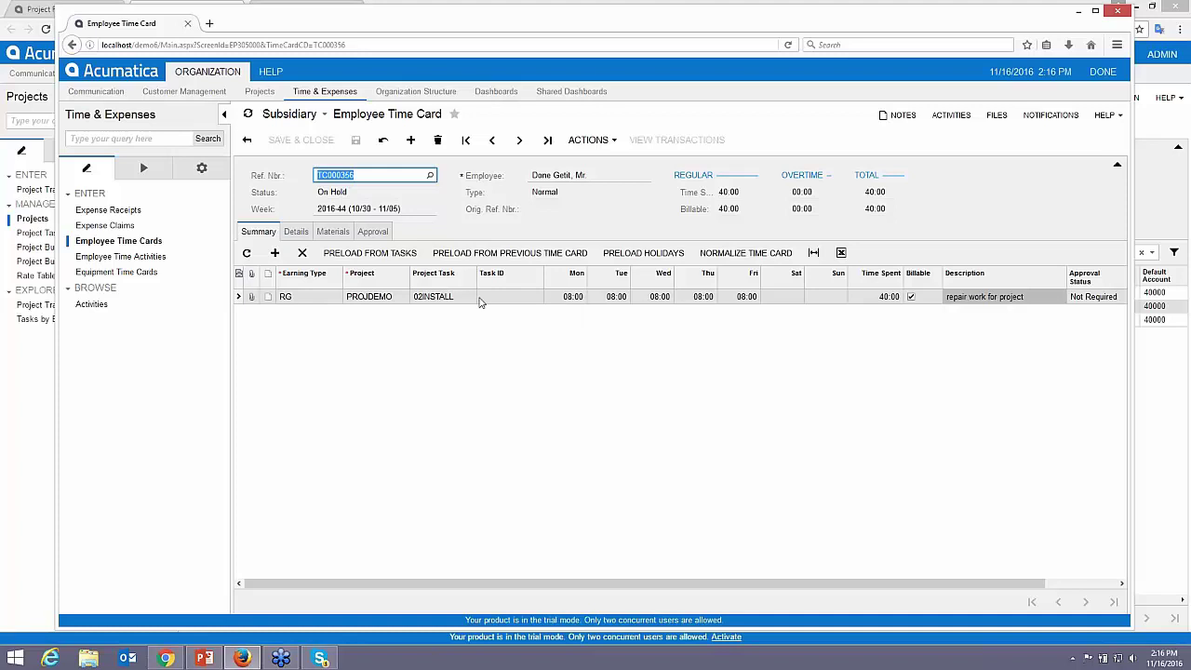
- Try submitting the time card, dismissing the inactive-project warning each time
{"action": "left_click", "coordinate": [592, 142]}
{"action": "left_click", "coordinate": [616, 237]}
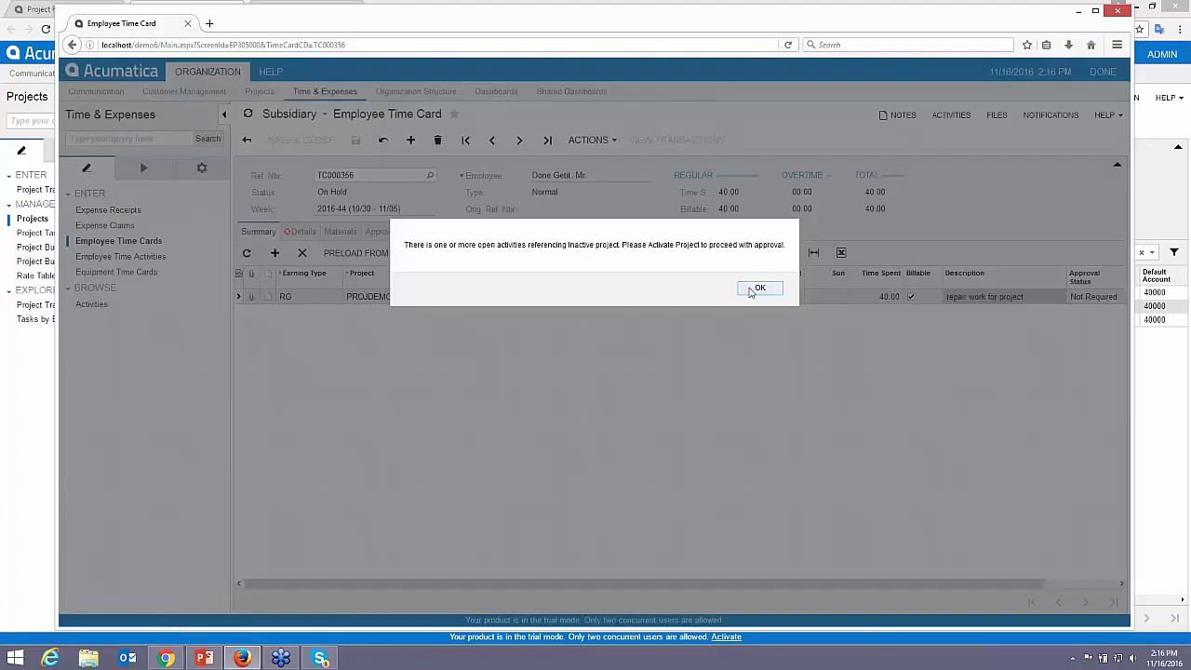
{"action": "left_click", "coordinate": [756, 286]}
{"action": "left_click", "coordinate": [303, 231]}
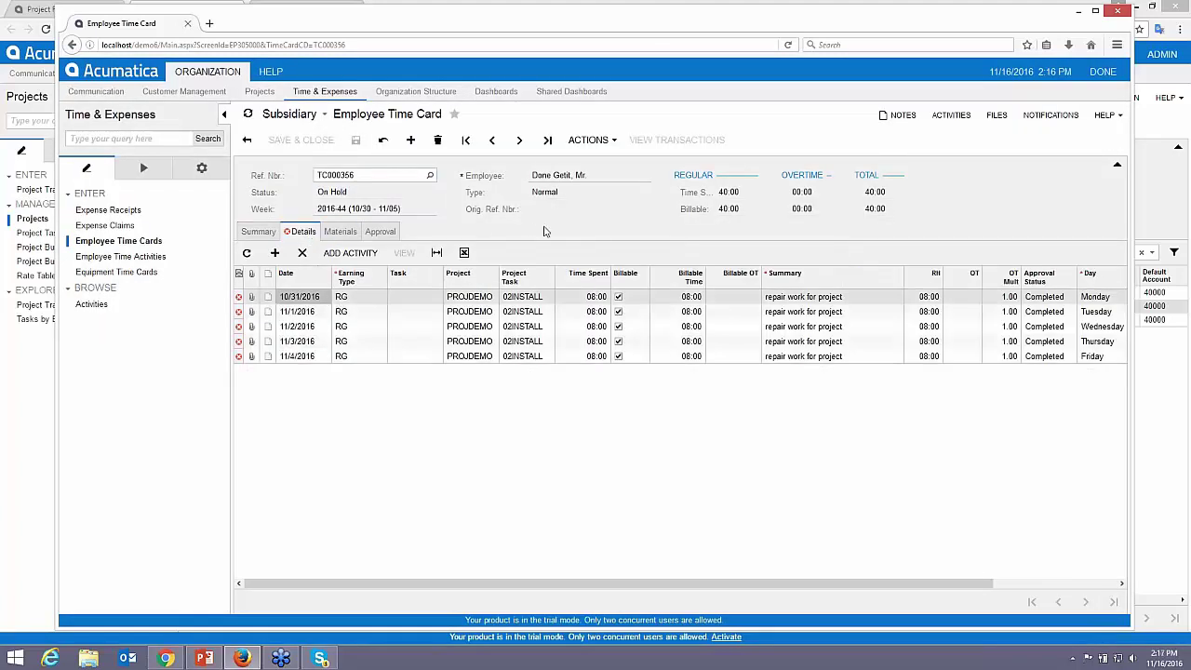
{"action": "left_click", "coordinate": [260, 232]}
{"action": "left_click", "coordinate": [588, 139]}
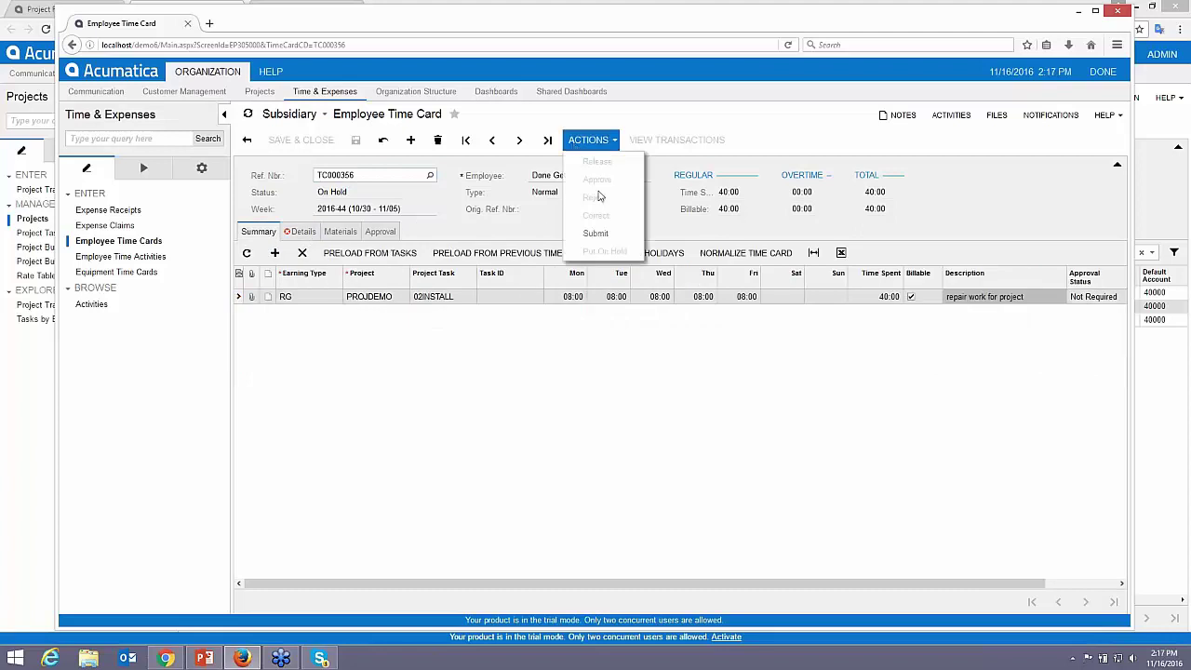
{"action": "left_click", "coordinate": [596, 234]}
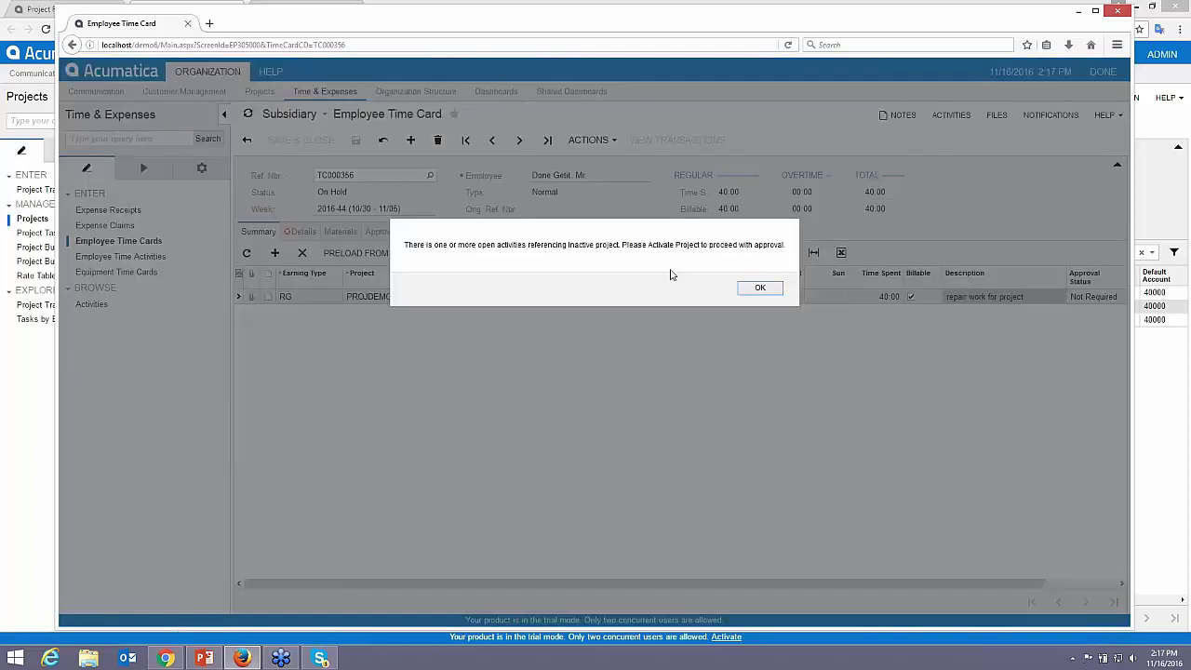
{"action": "left_click", "coordinate": [760, 288]}
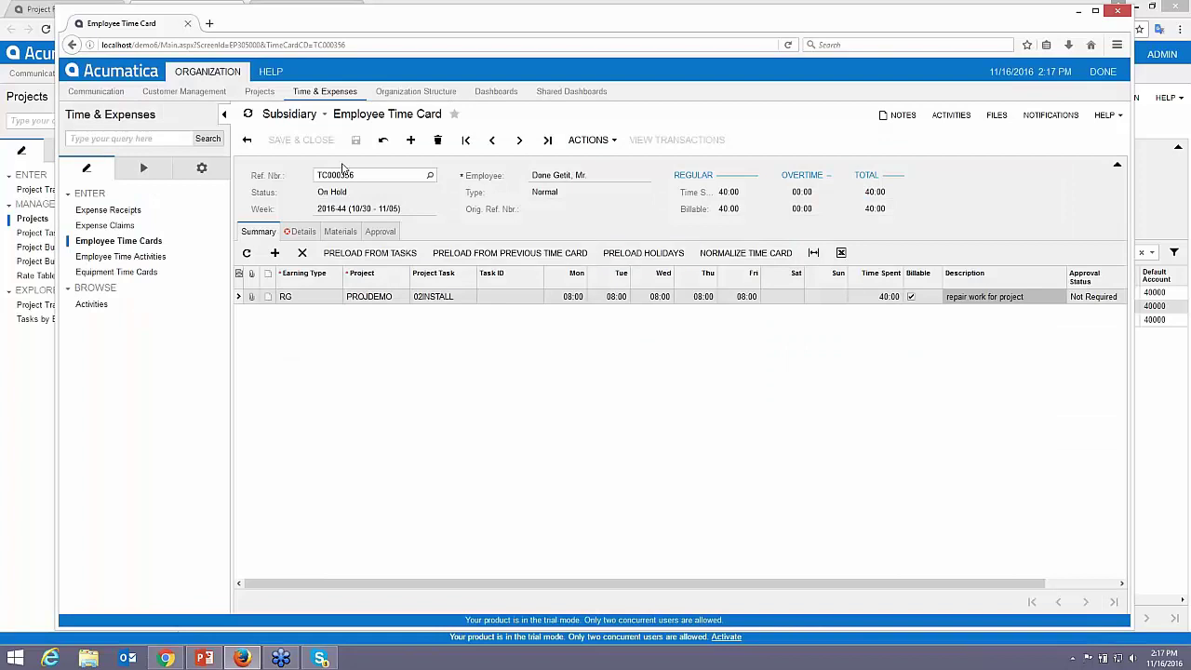
- After checking the Projects window, submit the time card for approval successfully
{"action": "key", "text": "alt+Tab"}
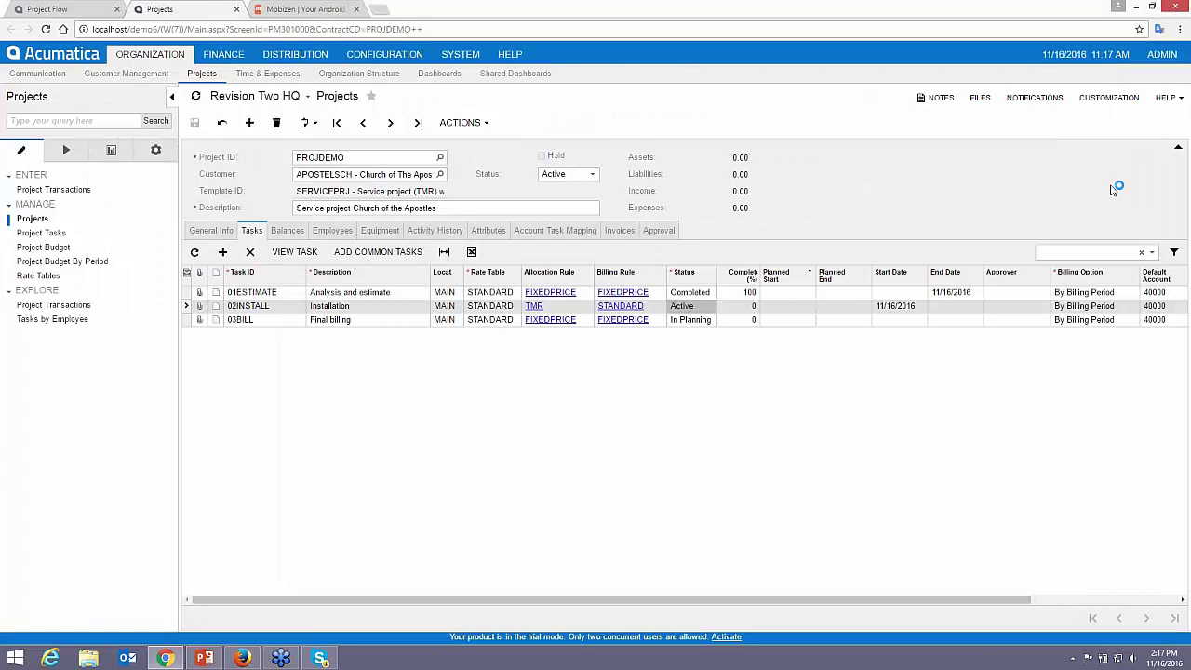
{"action": "key", "text": "alt+Tab"}
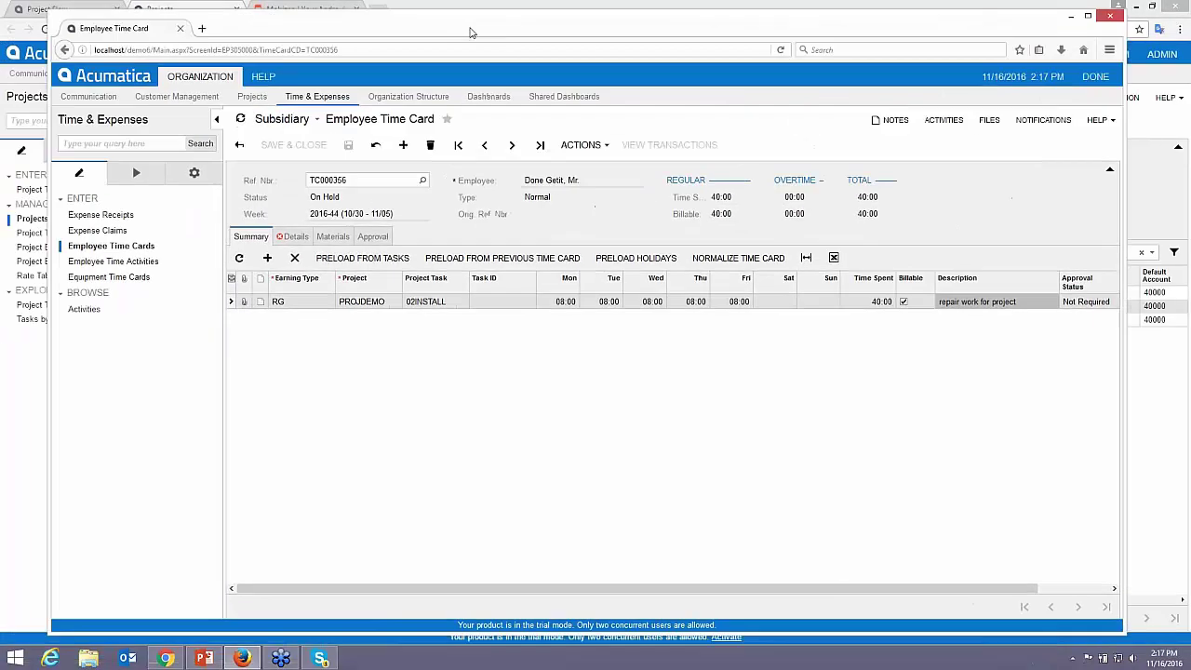
{"action": "left_click_drag", "start_coordinate": [470, 33], "coordinate": [486, 38]}
{"action": "left_click", "coordinate": [597, 150]}
{"action": "left_click", "coordinate": [623, 265]}
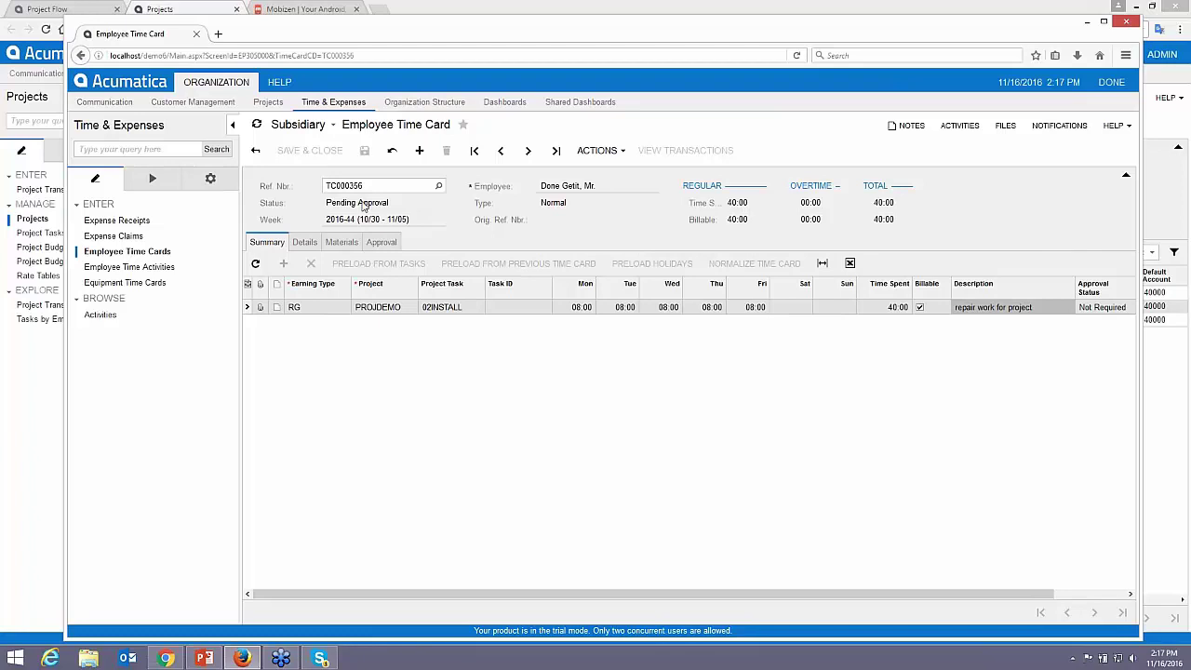
- Check the Approval tab for the Executive workgroup, then sign out of the employee session
{"action": "left_click", "coordinate": [395, 245]}
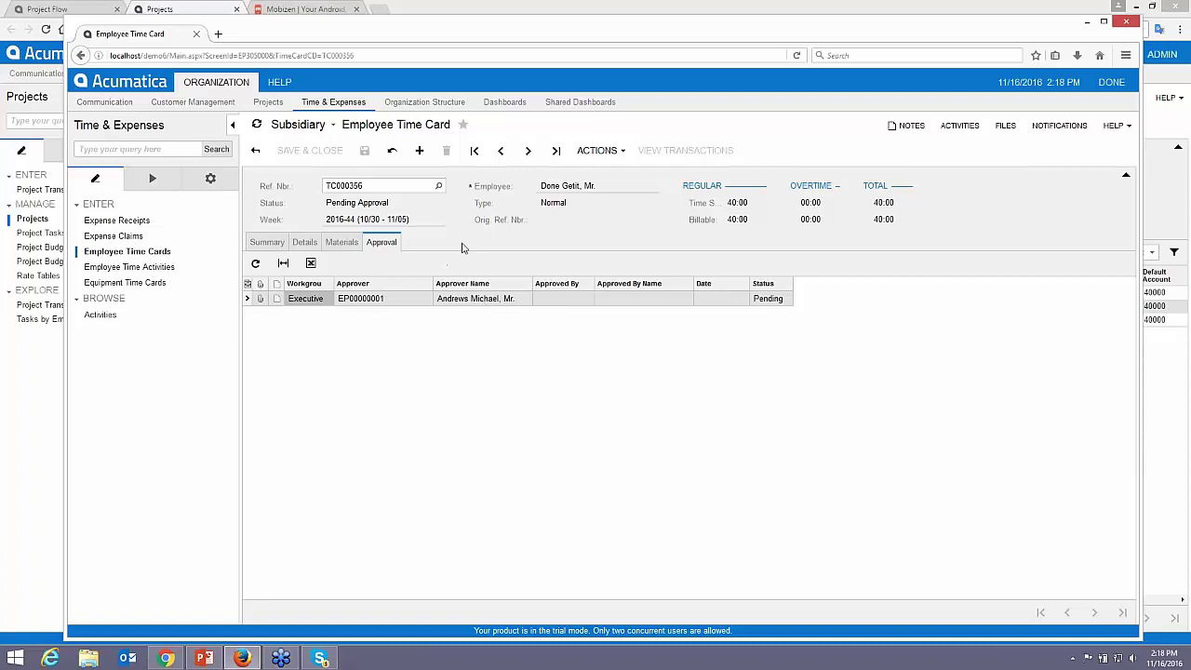
{"action": "left_click", "coordinate": [1110, 82]}
{"action": "left_click", "coordinate": [1062, 103]}
- Log in with the approver's username and password
{"action": "type", "text": "andrews"}
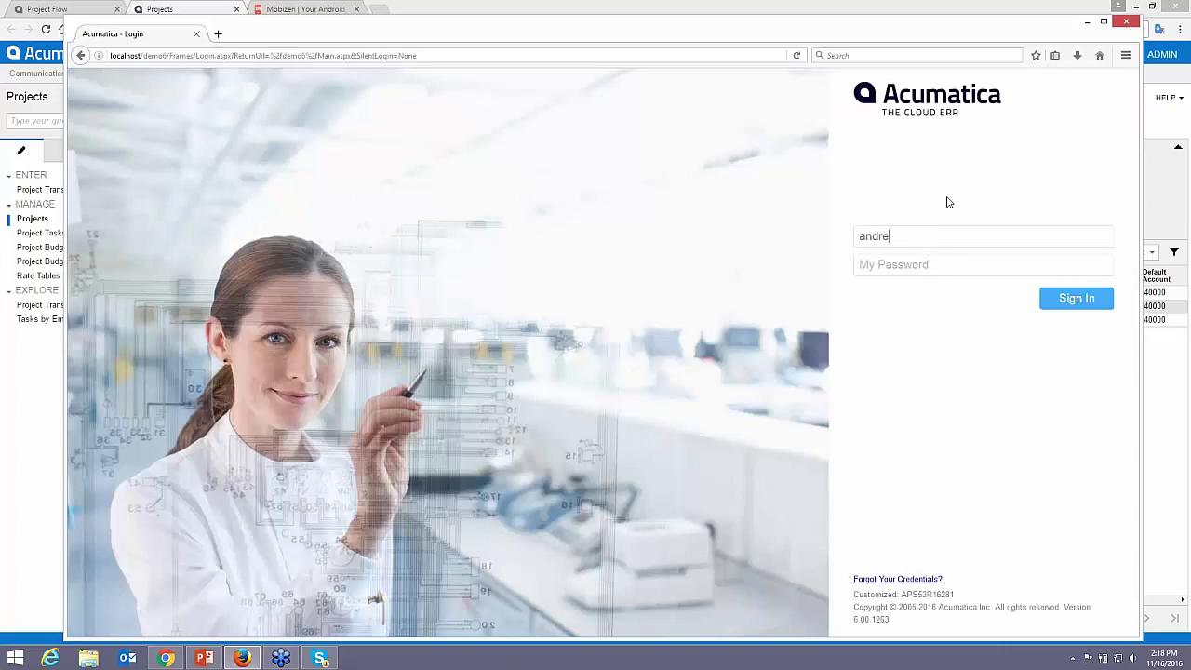
{"action": "key", "text": "Tab"}
{"action": "type", "text": "123"}
{"action": "key", "text": "Return"}
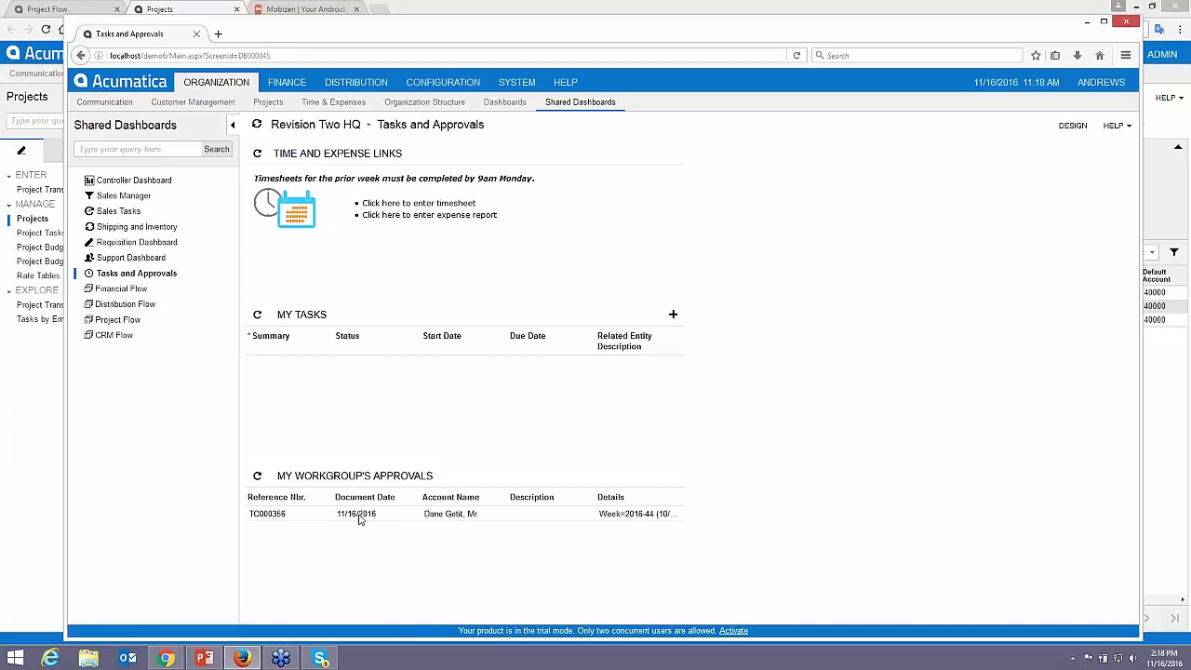
- Open the pending workgroup approval and approve time card TC000356
{"action": "left_click", "coordinate": [359, 519]}
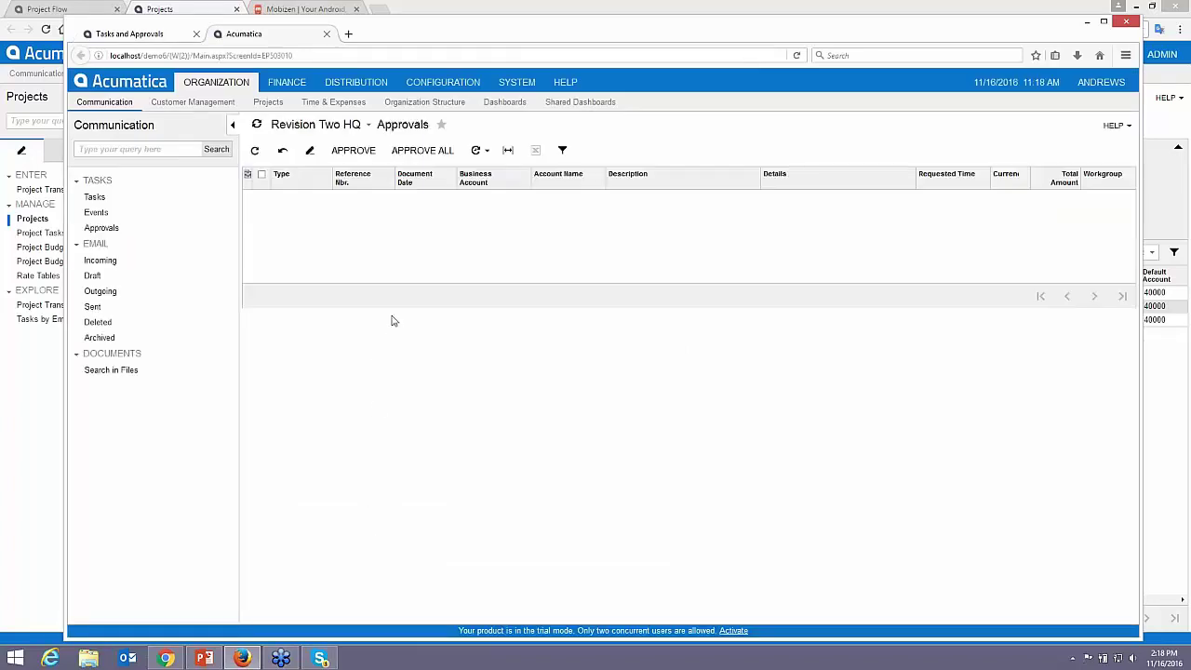
{"action": "left_click", "coordinate": [358, 223]}
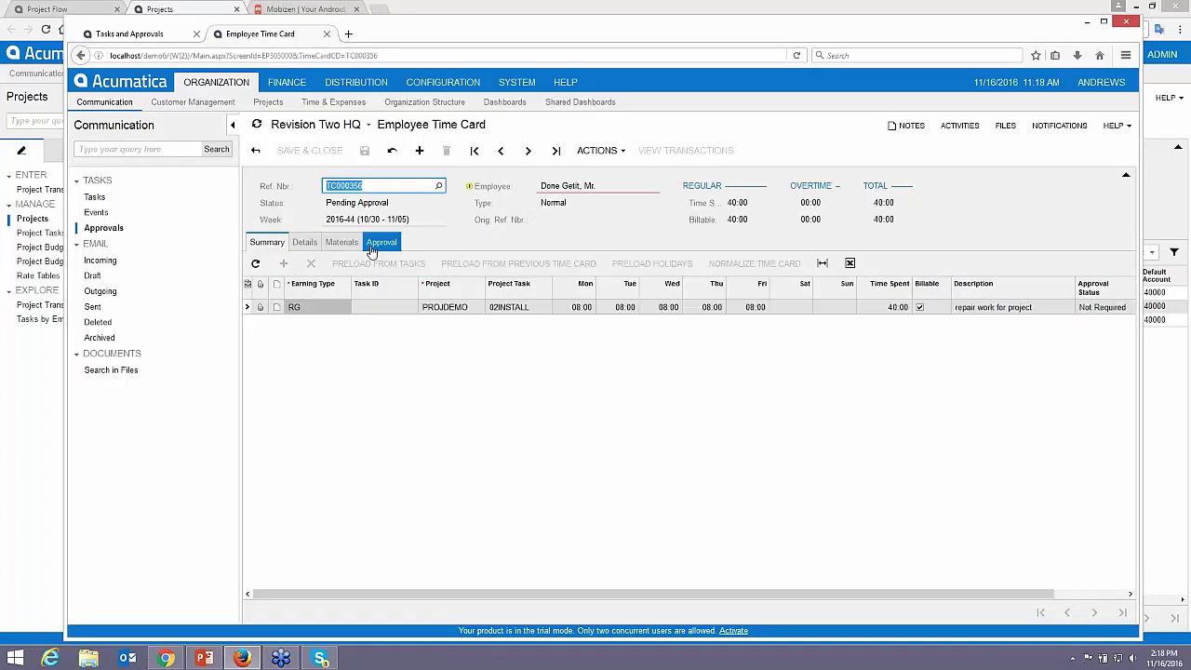
{"action": "left_click", "coordinate": [596, 151]}
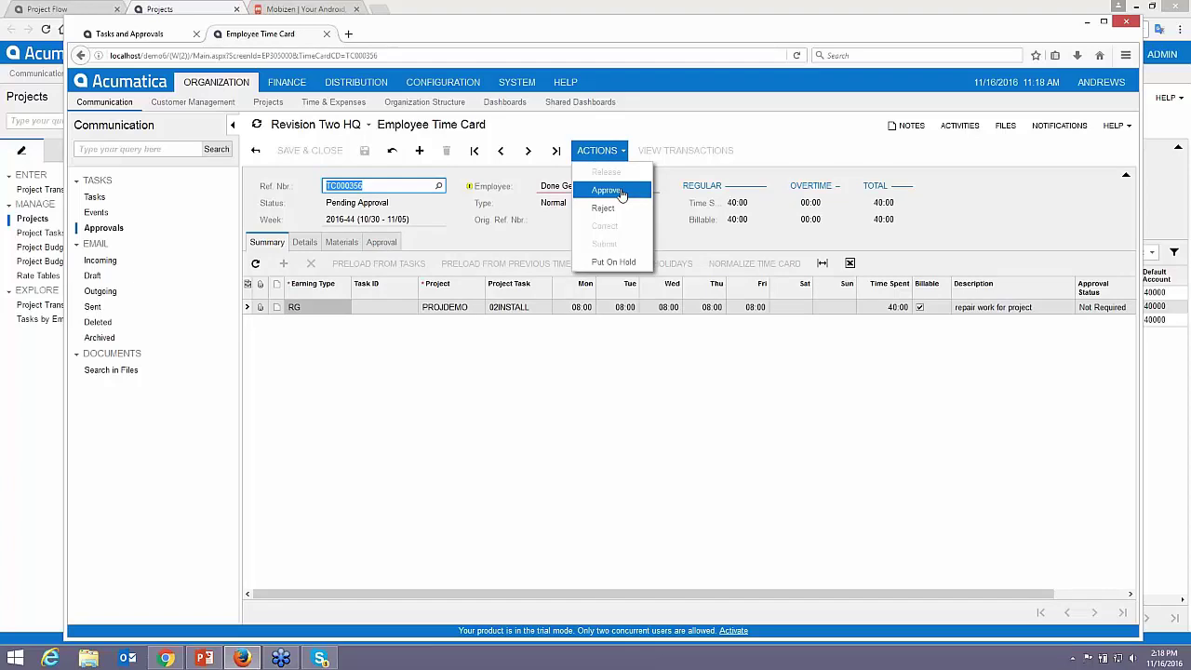
{"action": "left_click", "coordinate": [607, 190]}
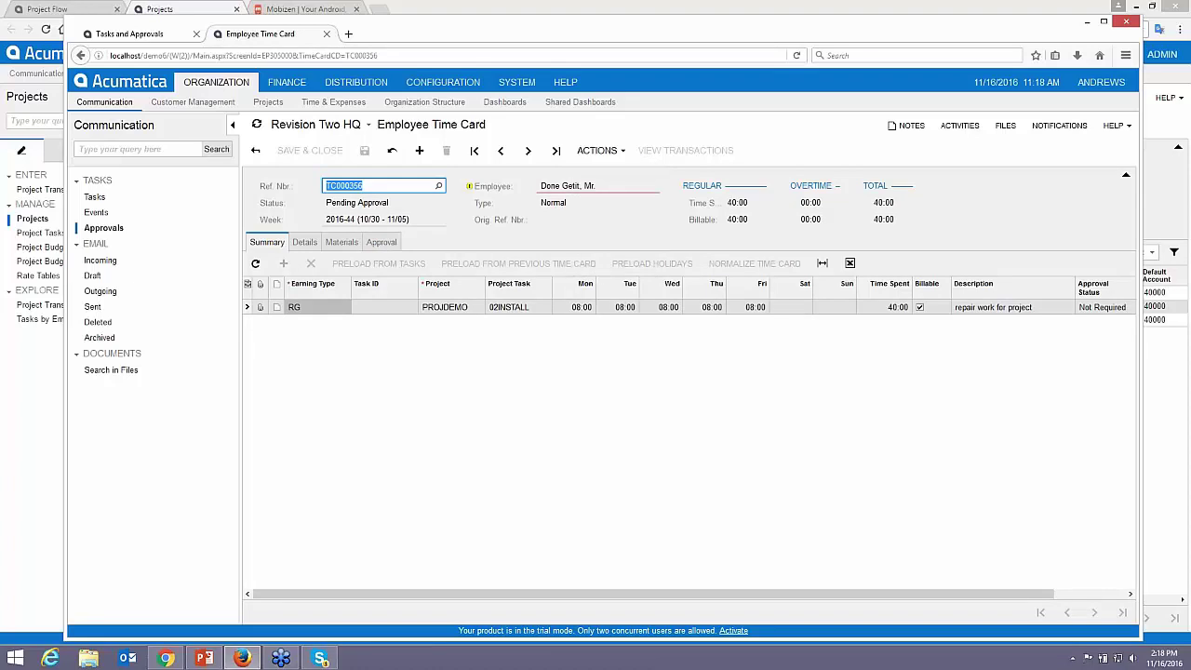
- Release the approved time card and sign out of the approver session
{"action": "left_click", "coordinate": [603, 151]}
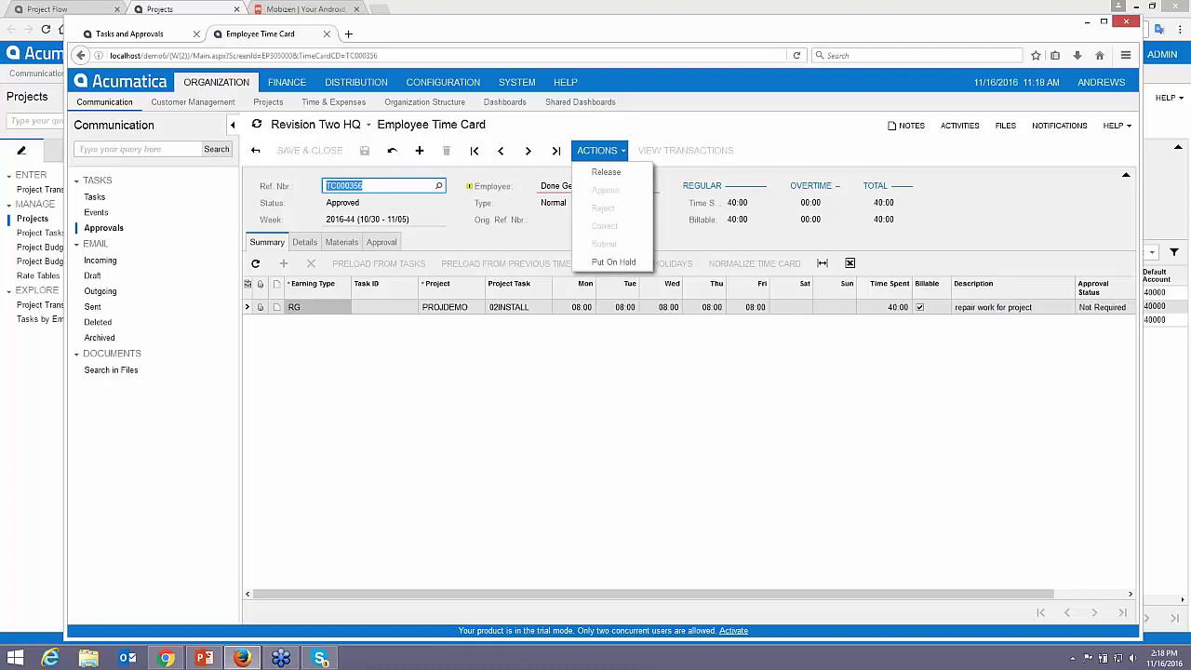
{"action": "left_click", "coordinate": [605, 173]}
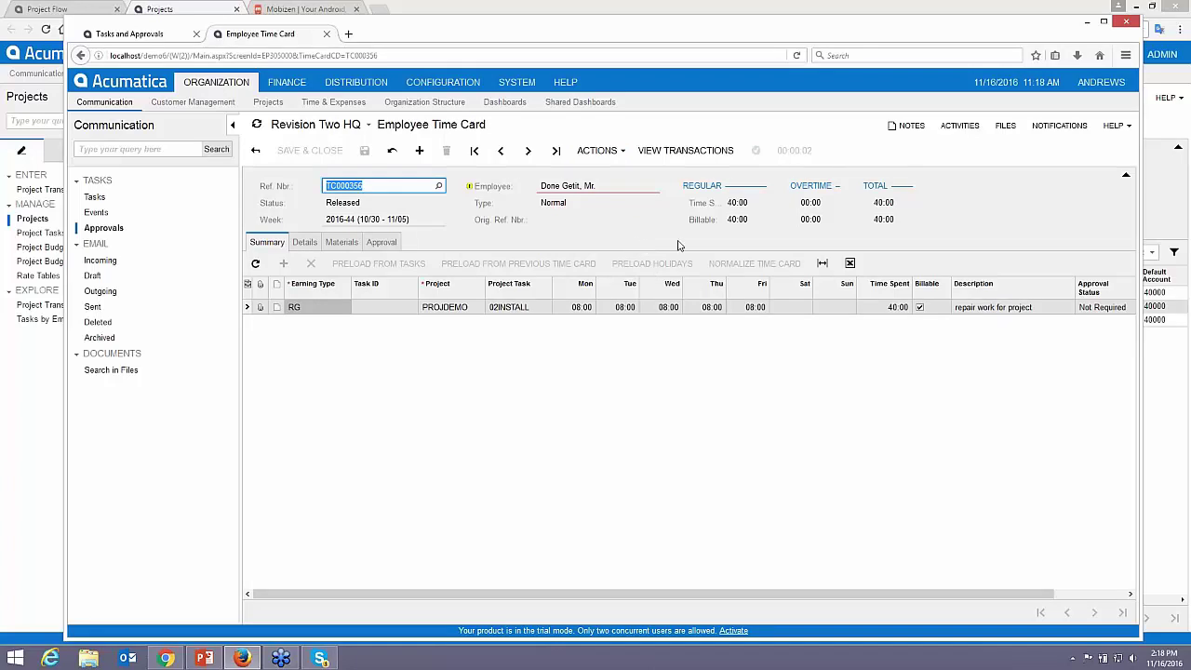
{"action": "left_click", "coordinate": [1096, 84]}
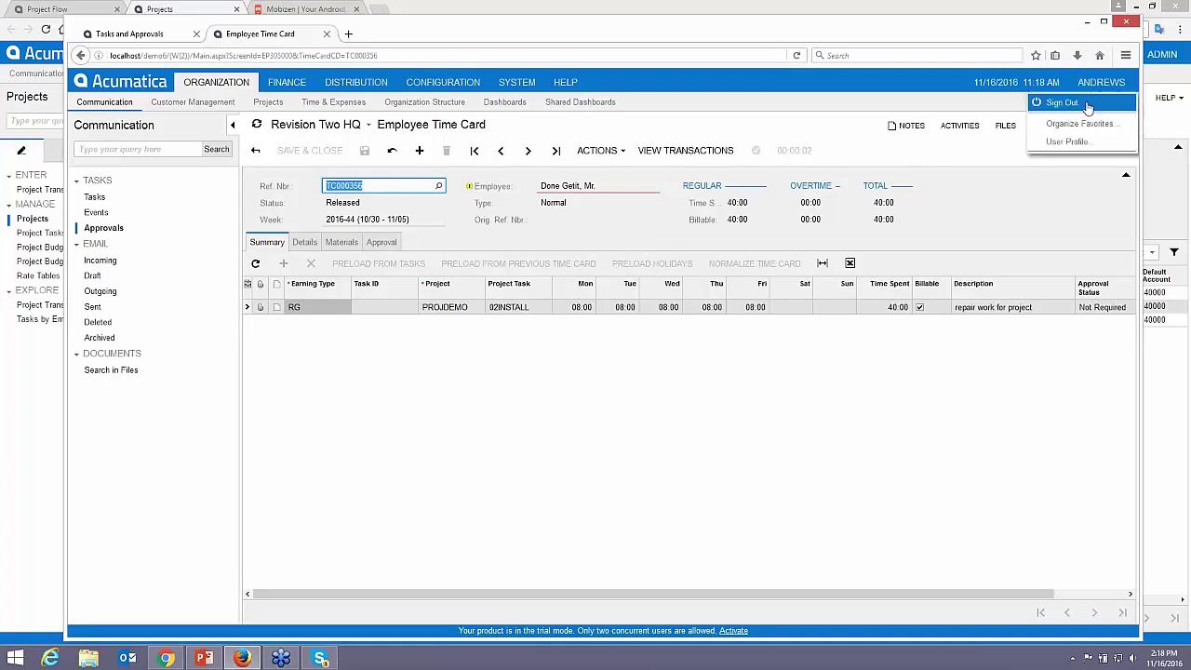
{"action": "left_click", "coordinate": [1084, 104]}
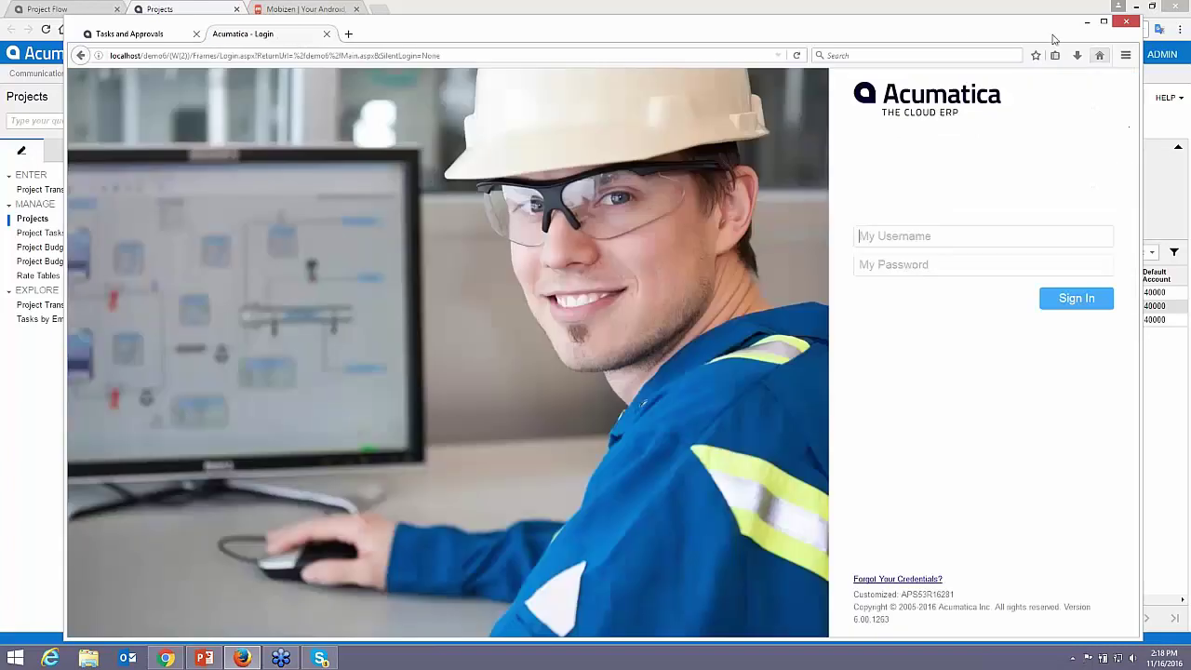
- Reload PROJDEMO, confirm 1,600.00 labor expenses on the Balances tab, and return to Project Flow
{"action": "left_click", "coordinate": [1086, 21]}
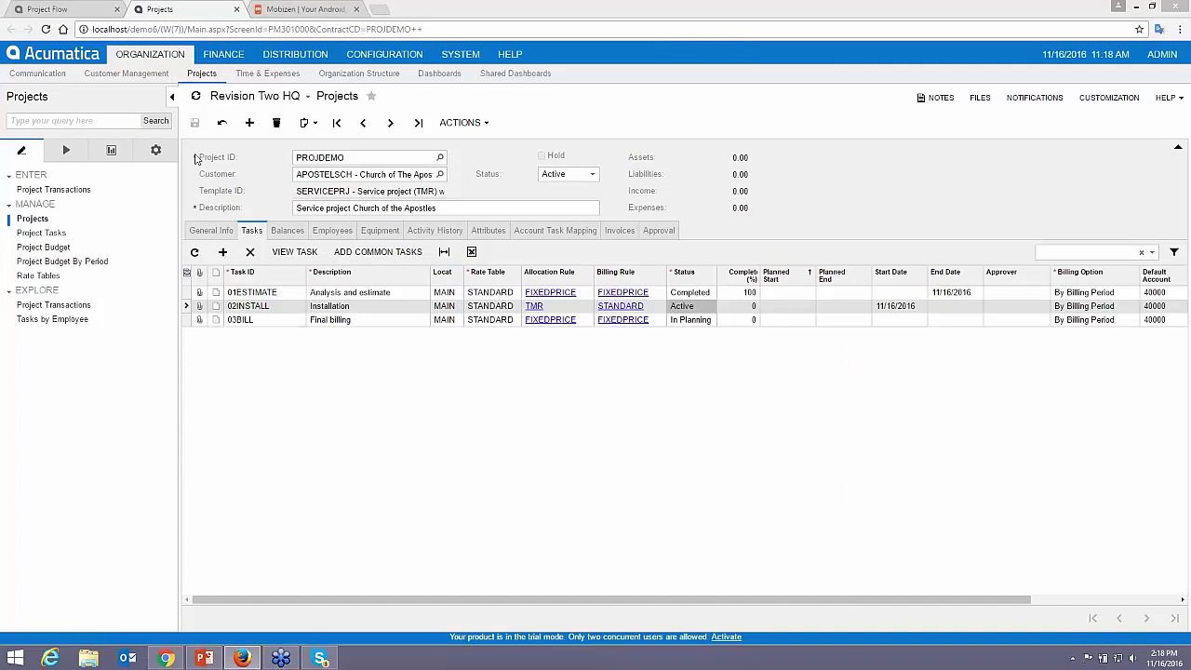
{"action": "left_click", "coordinate": [222, 122]}
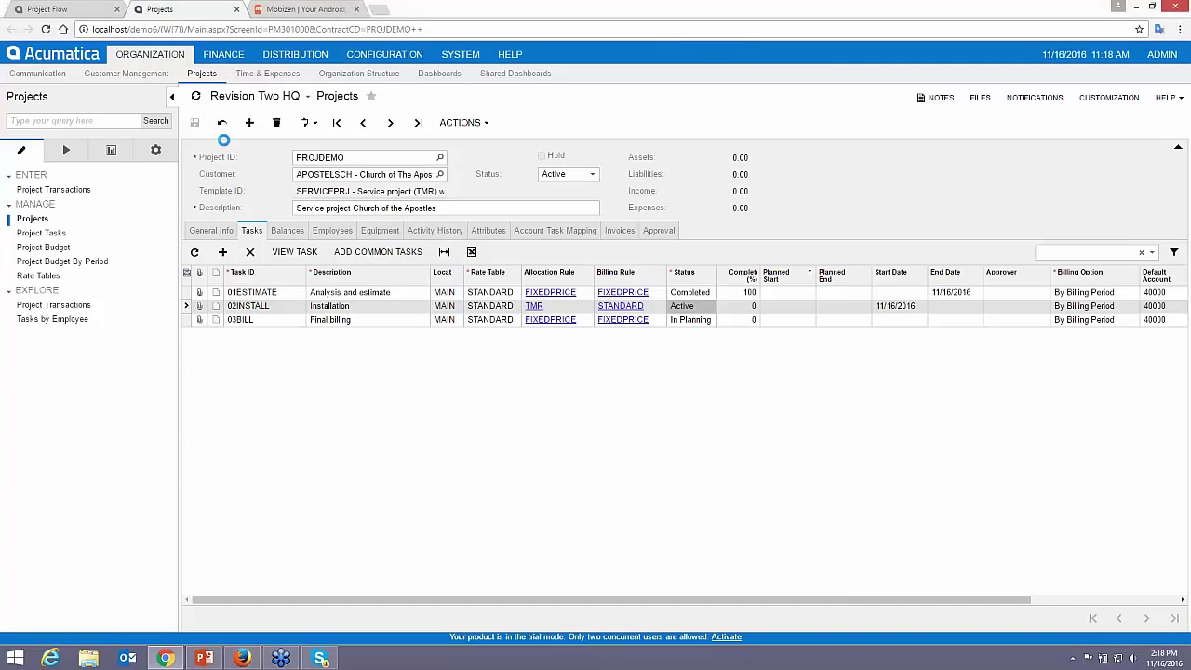
{"action": "left_click", "coordinate": [287, 230]}
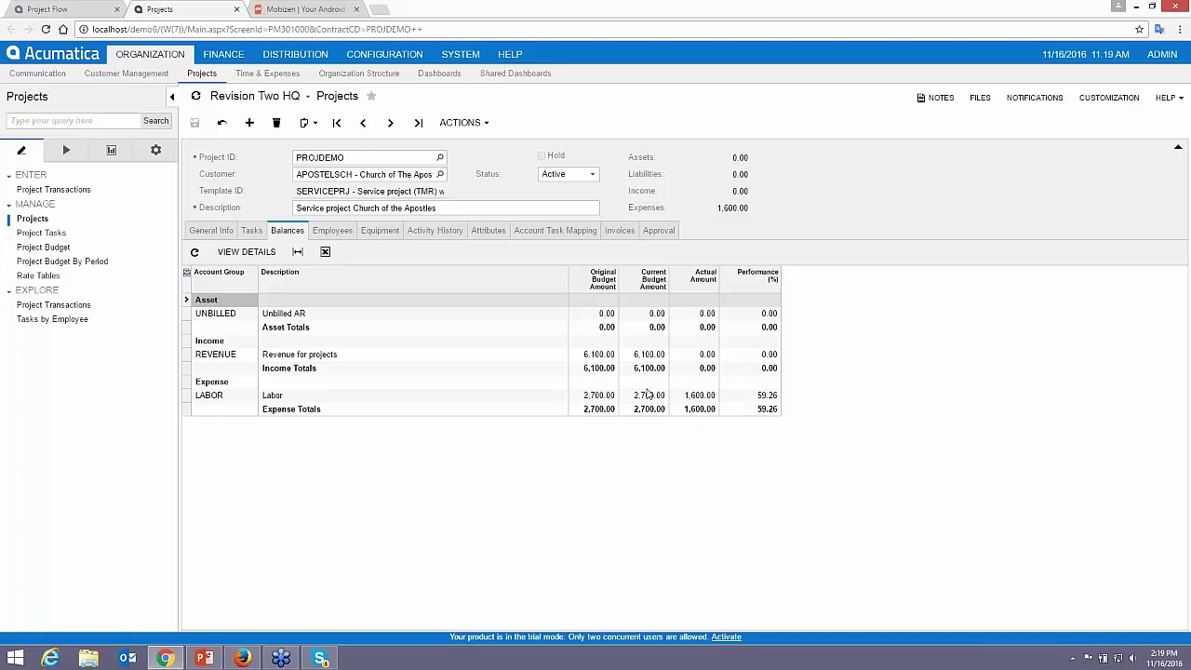
{"action": "left_click", "coordinate": [72, 14]}
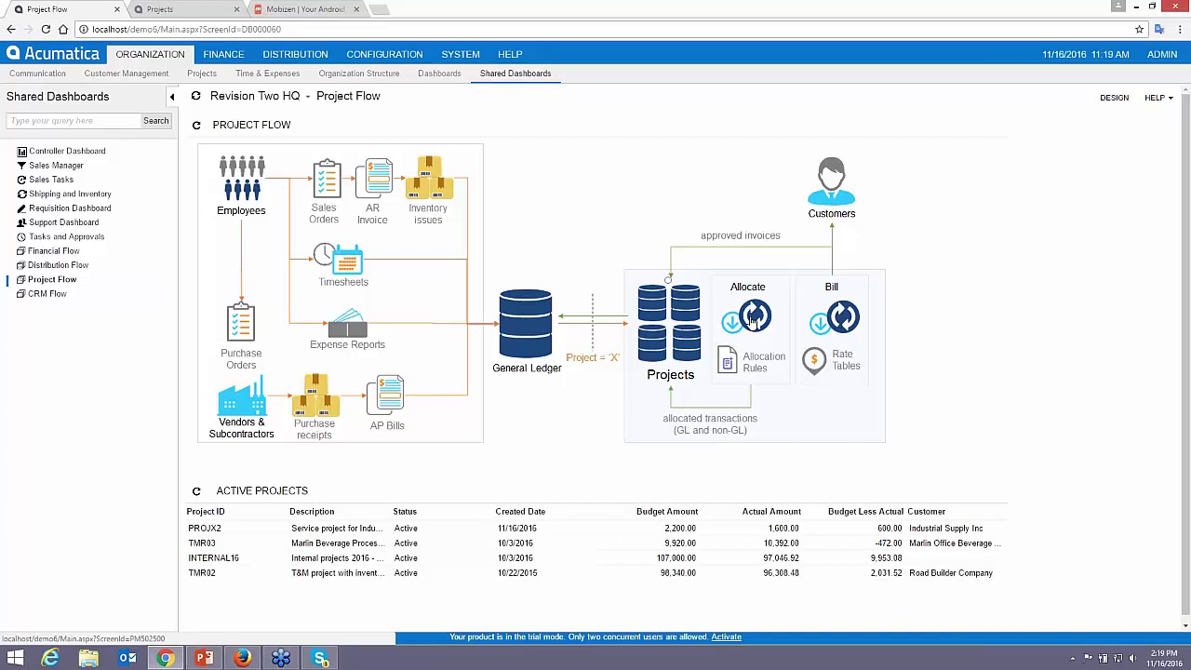
- Run allocation by tasks for PROJDEMO's 01ESTIMATE task, then go back to the Projects form
{"action": "left_click", "coordinate": [754, 320]}
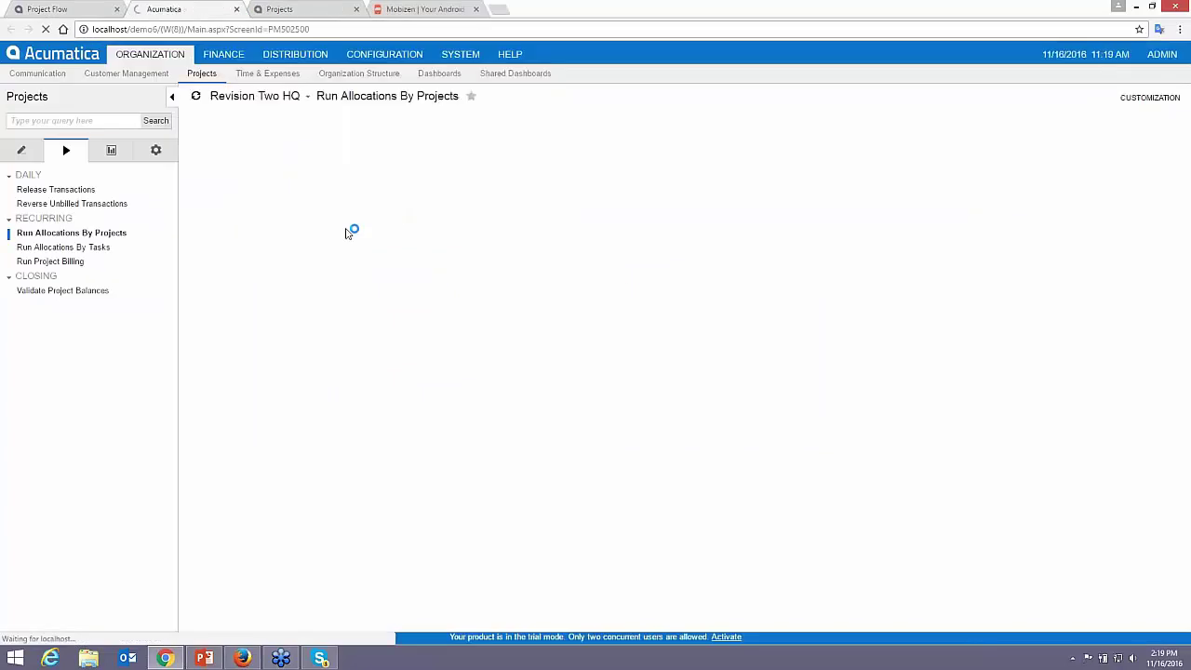
{"action": "left_click", "coordinate": [82, 248]}
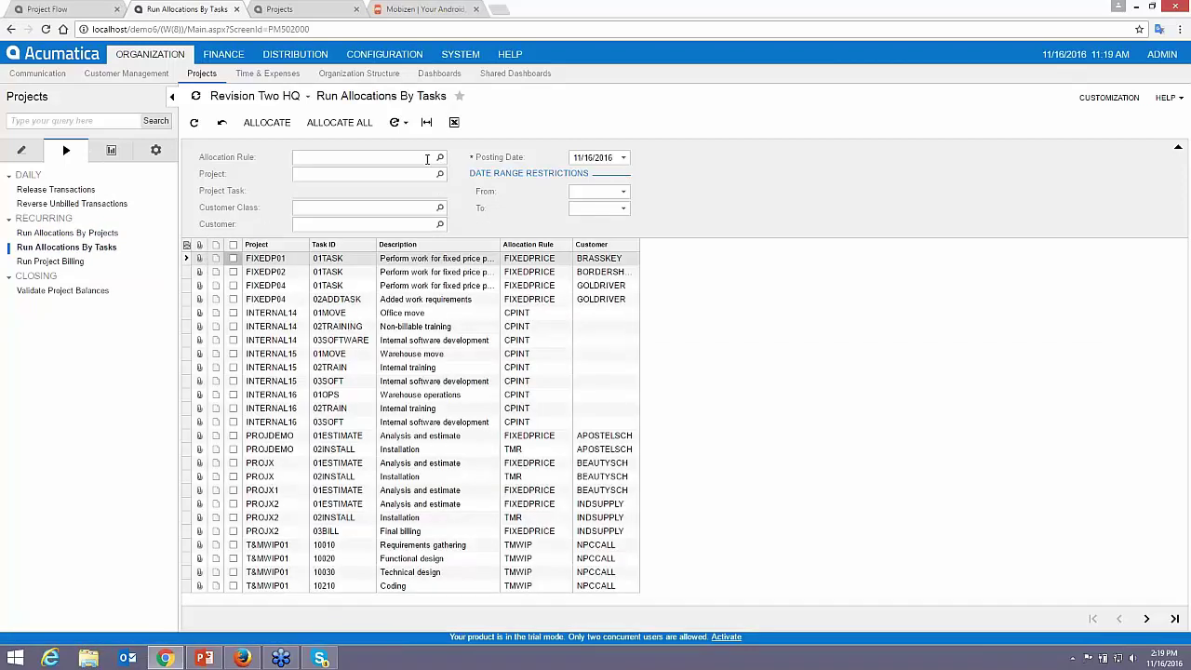
{"action": "left_click", "coordinate": [428, 175]}
{"action": "type", "text": "projdemo"}
{"action": "key", "text": "Tab"}
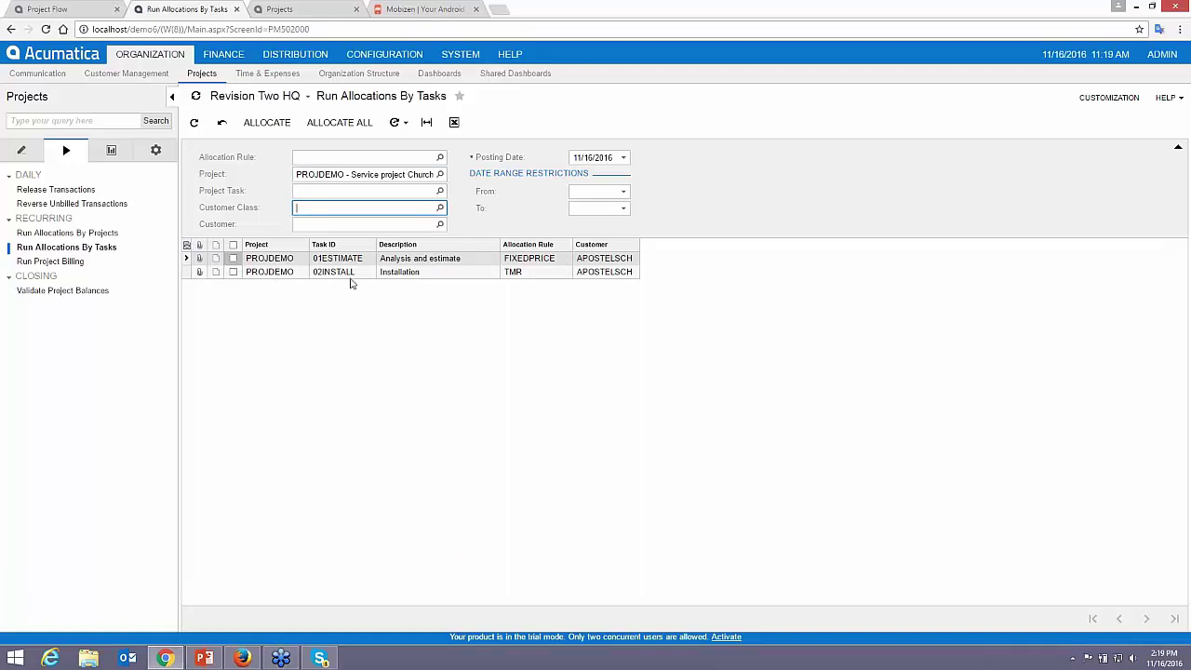
{"action": "left_click", "coordinate": [232, 258]}
{"action": "left_click", "coordinate": [265, 124]}
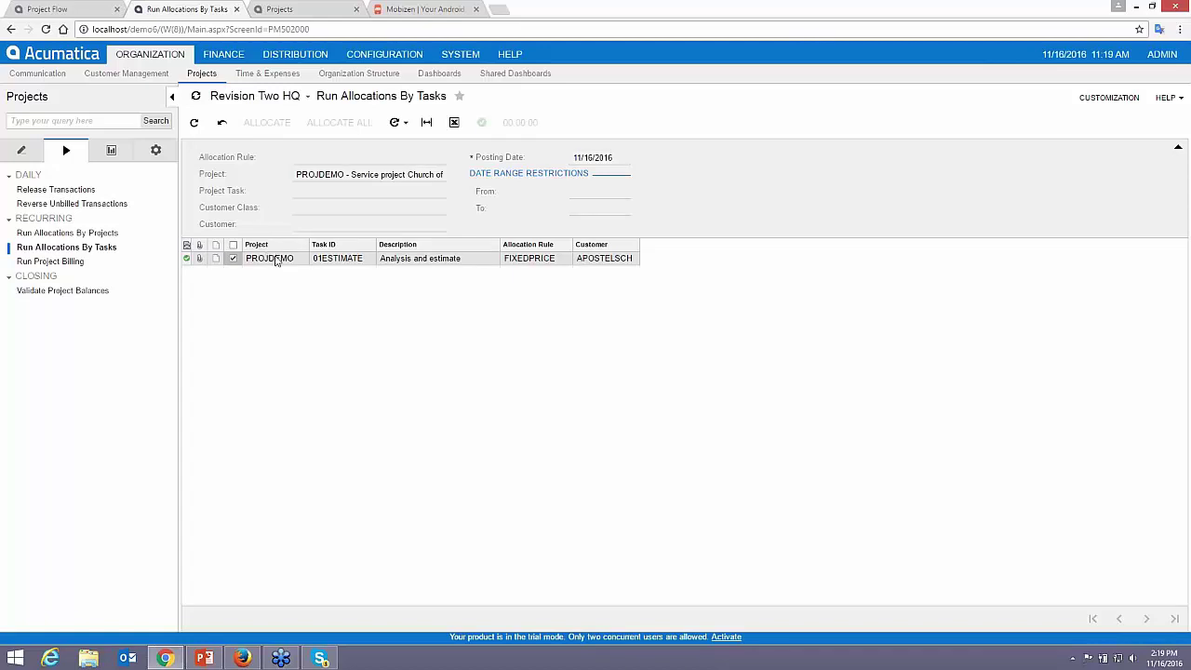
{"action": "left_click", "coordinate": [284, 10]}
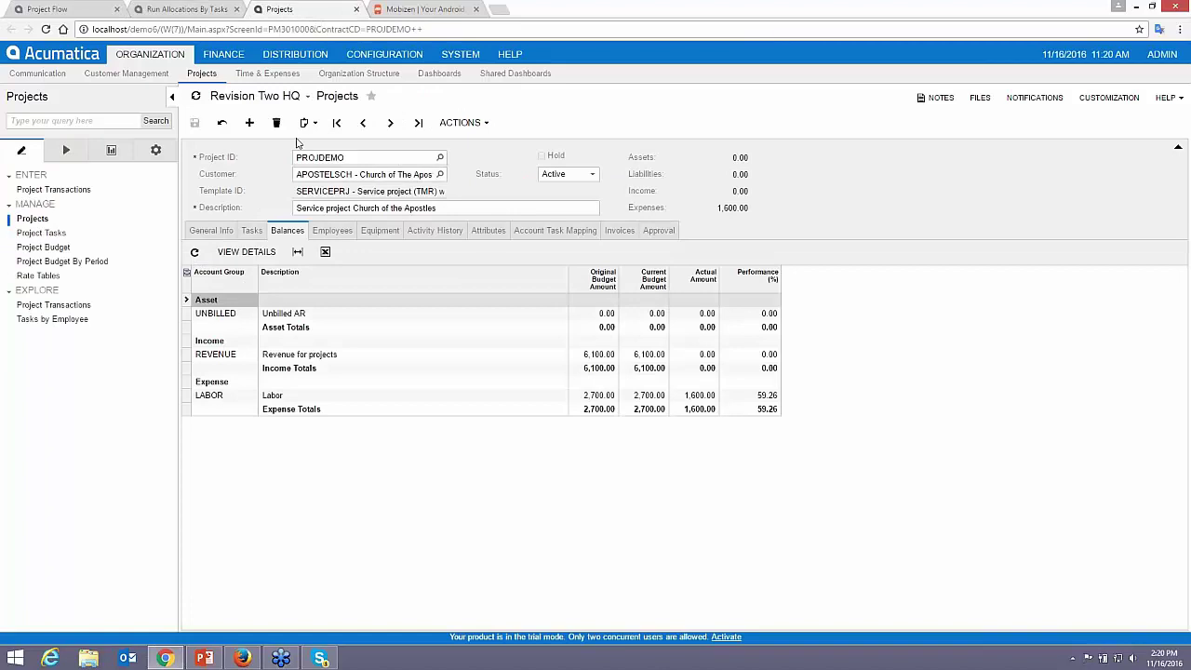
- Reload PROJDEMO to show 500.00 unbilled AR and unrecognized revenue, then return to Project Flow
{"action": "left_click", "coordinate": [223, 124]}
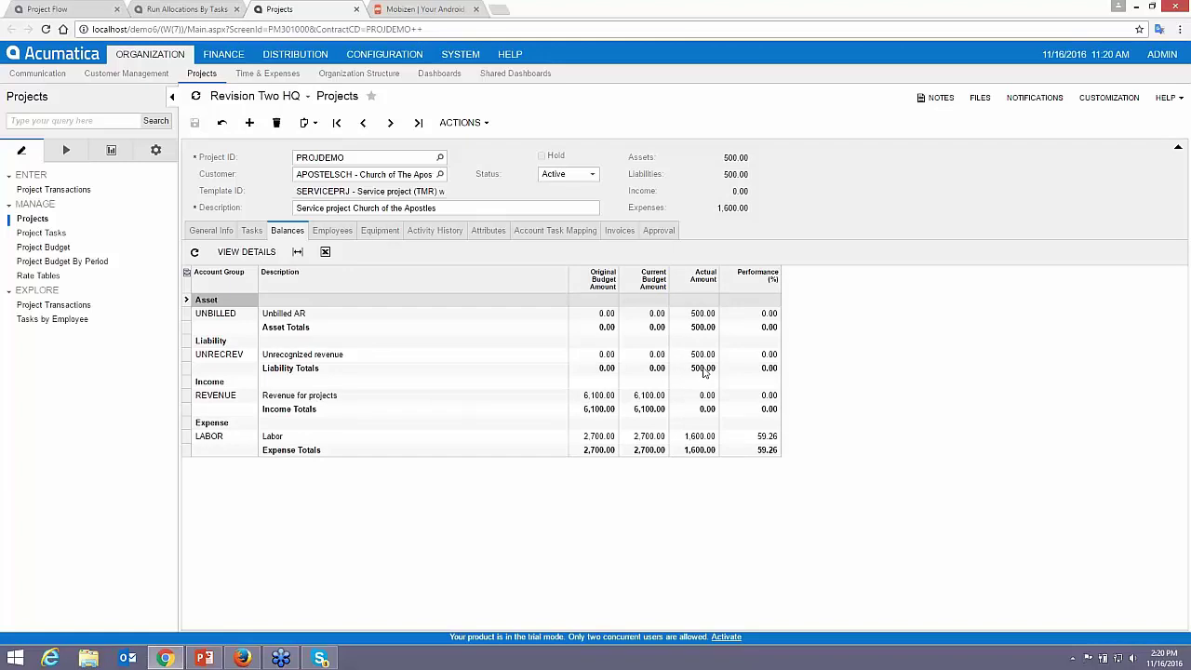
{"action": "left_click", "coordinate": [67, 11]}
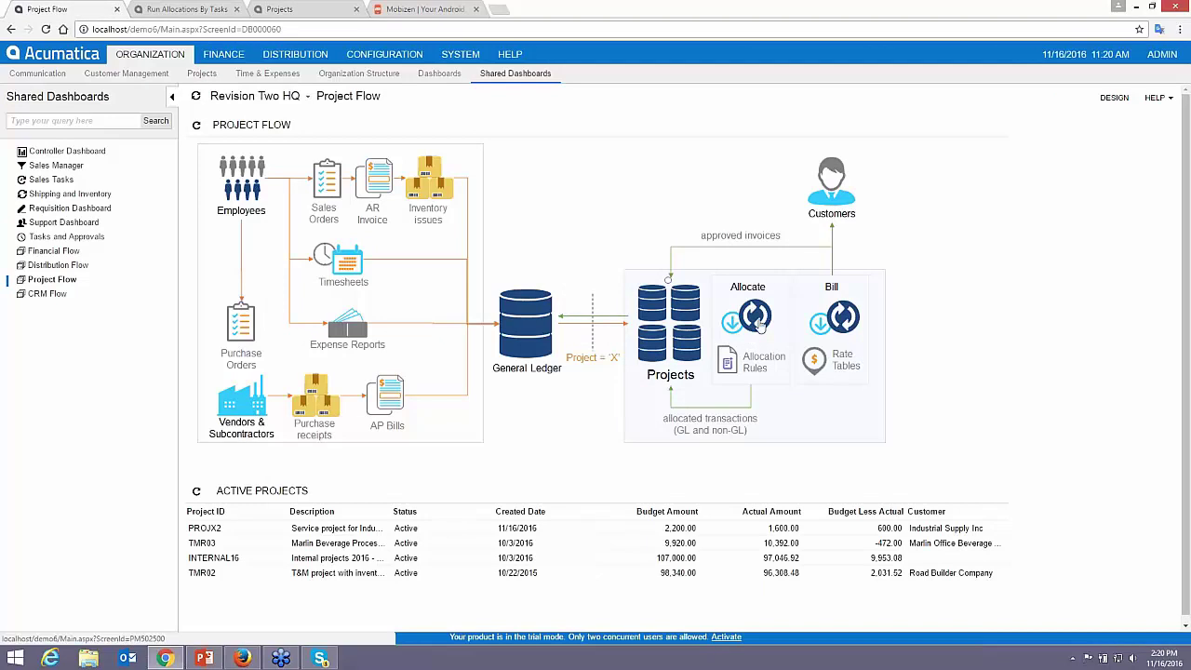
- Use Bill All on Run Project Billing, then go back to the PROJDEMO record
{"action": "left_click", "coordinate": [837, 321]}
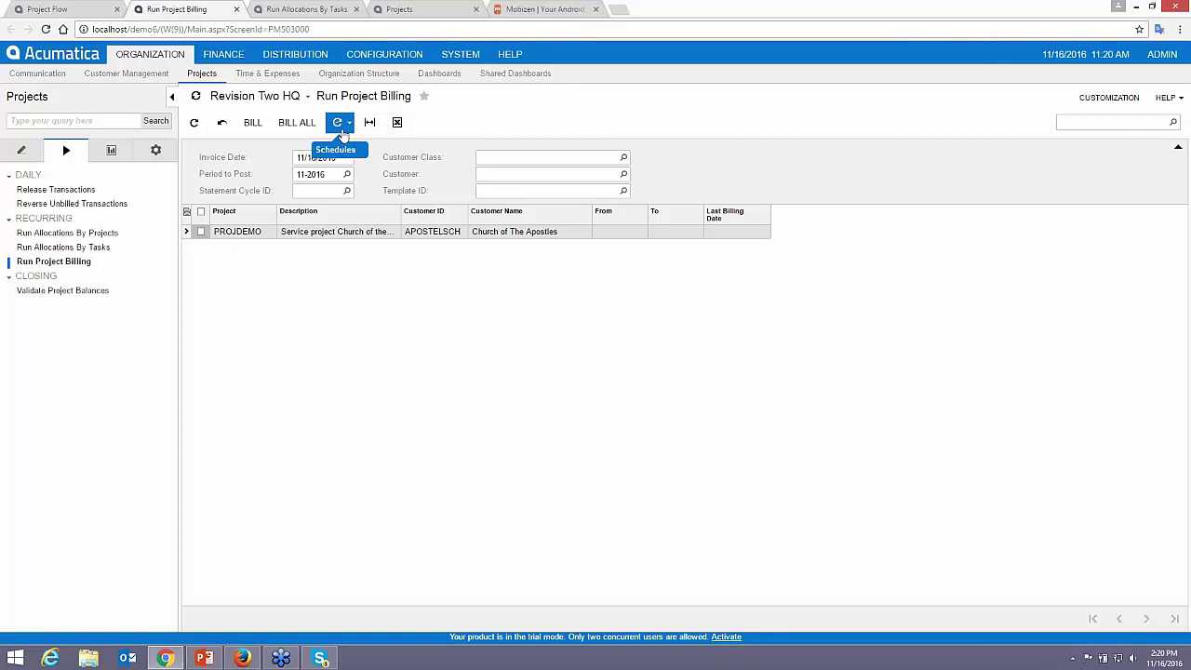
{"action": "left_click", "coordinate": [295, 122]}
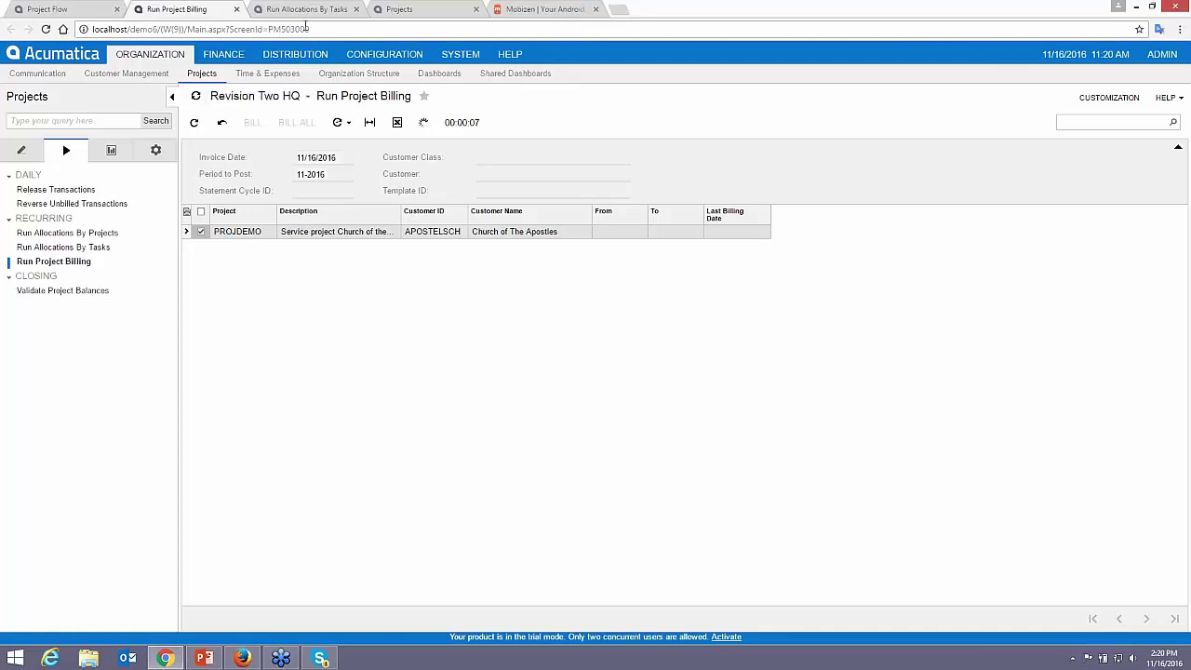
{"action": "left_click", "coordinate": [397, 15]}
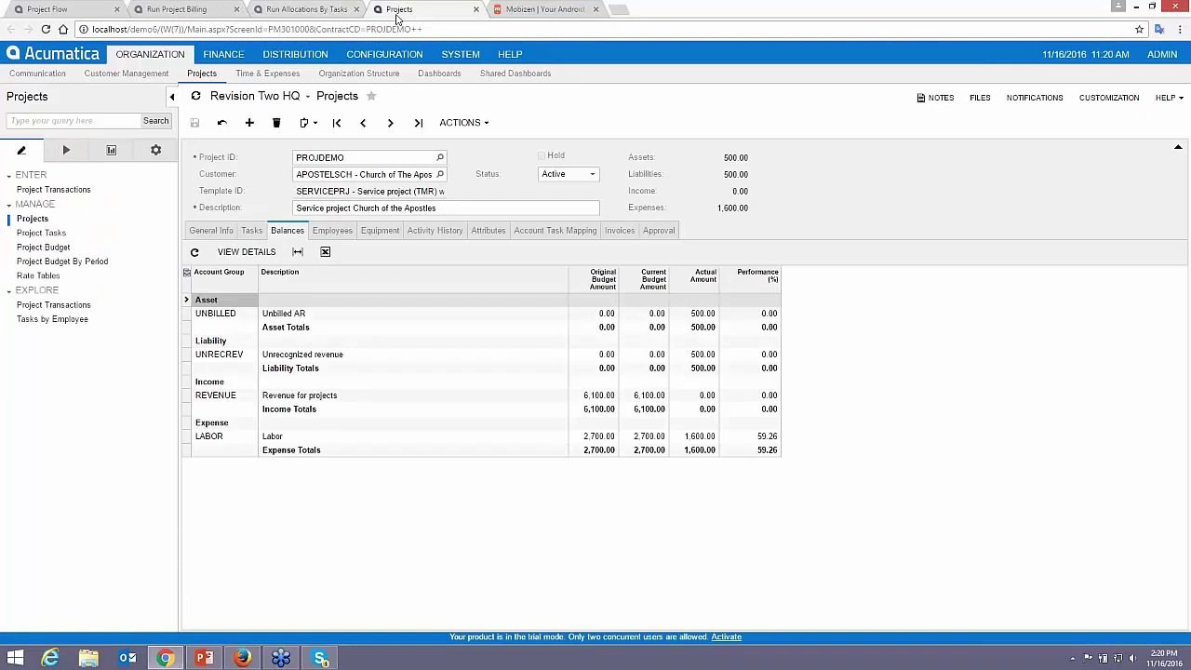
- Open the 500.00 milestone invoice from PROJDEMO's Invoices list
{"action": "left_click", "coordinate": [620, 230]}
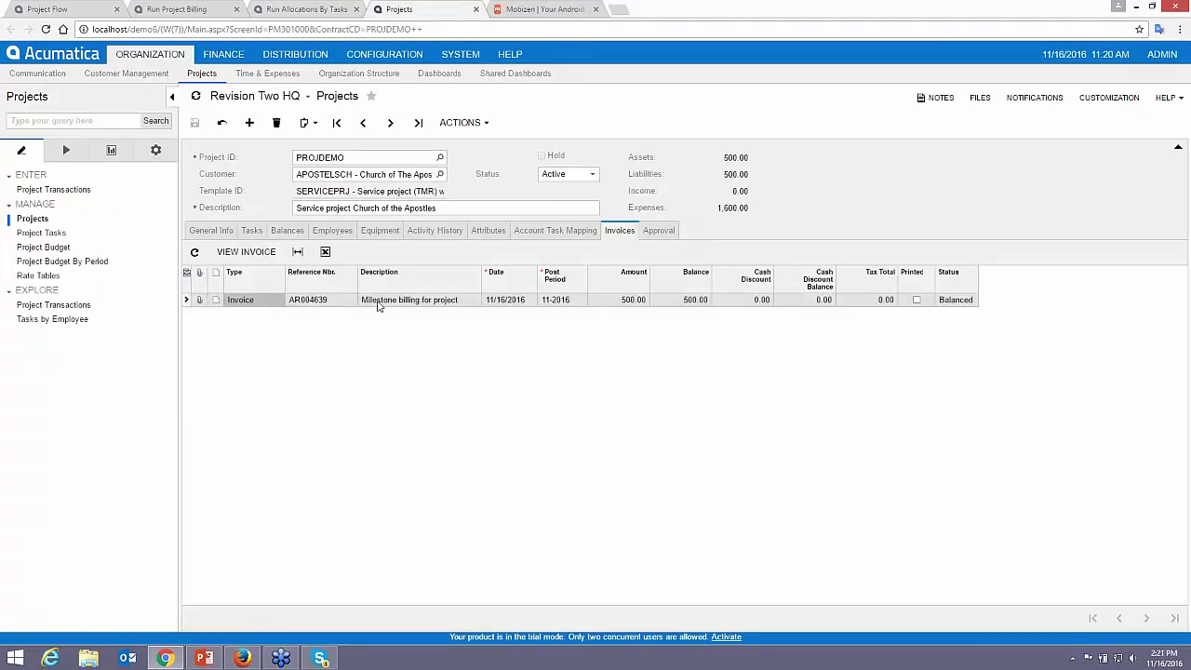
{"action": "left_click", "coordinate": [246, 252]}
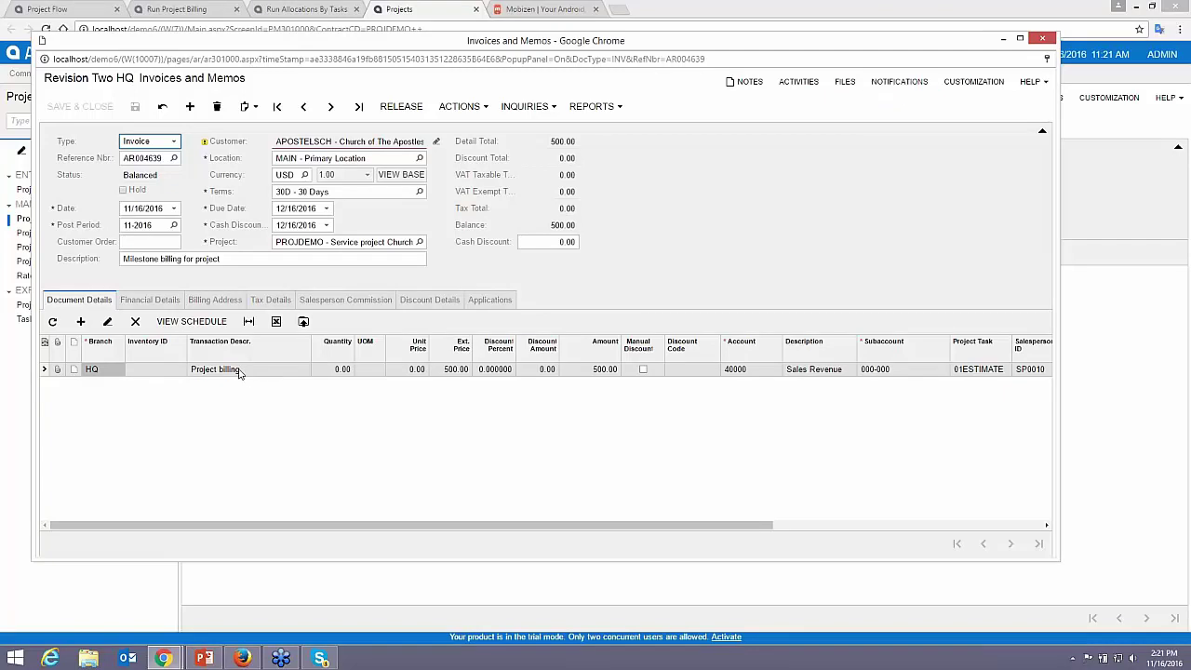
- Change the invoice description to 'Estimate Fee' and email the invoice to the customer
{"action": "left_click", "coordinate": [206, 259]}
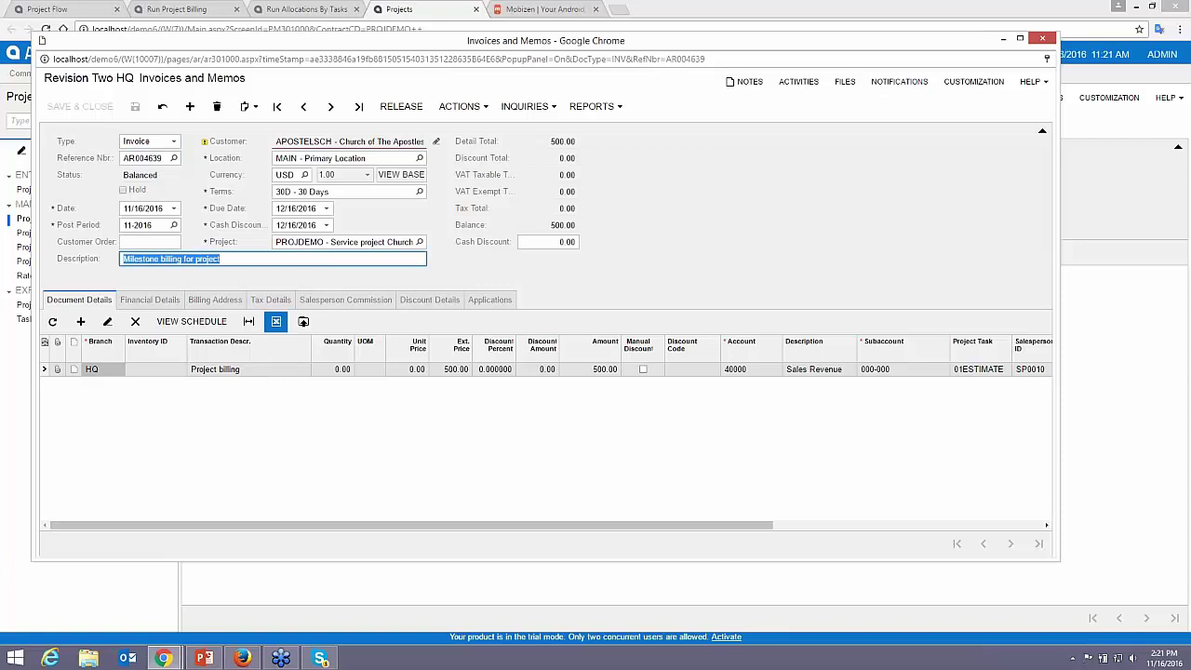
{"action": "type", "text": "Estimate "}
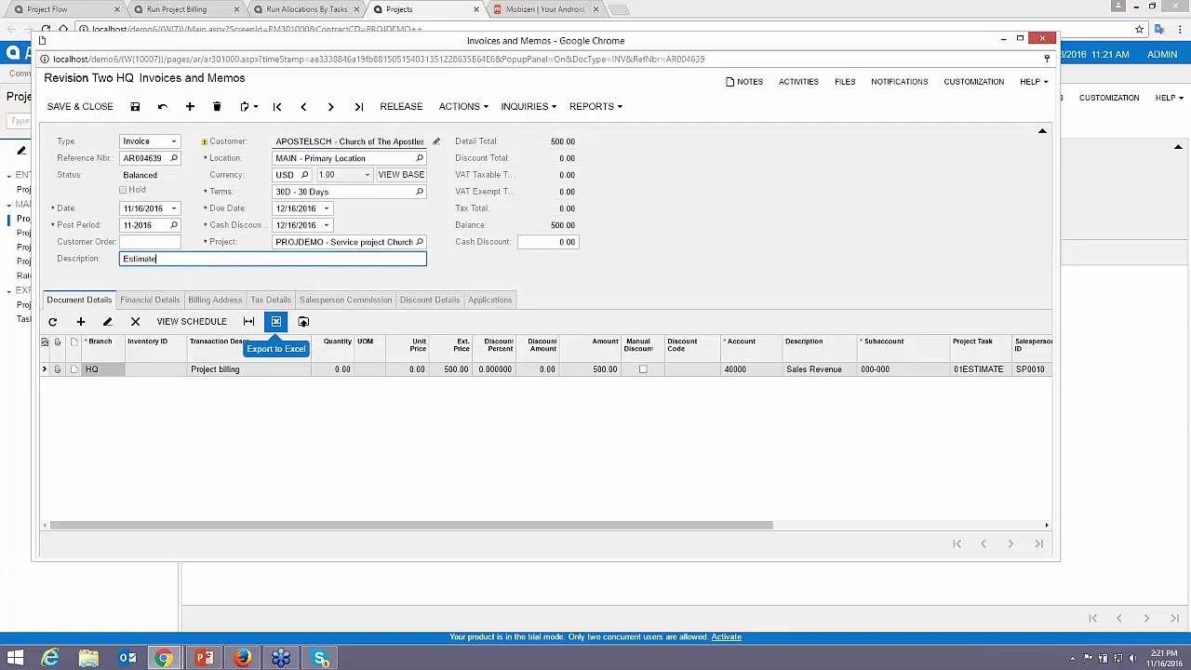
{"action": "type", "text": "Fee"}
{"action": "key", "text": "Tab"}
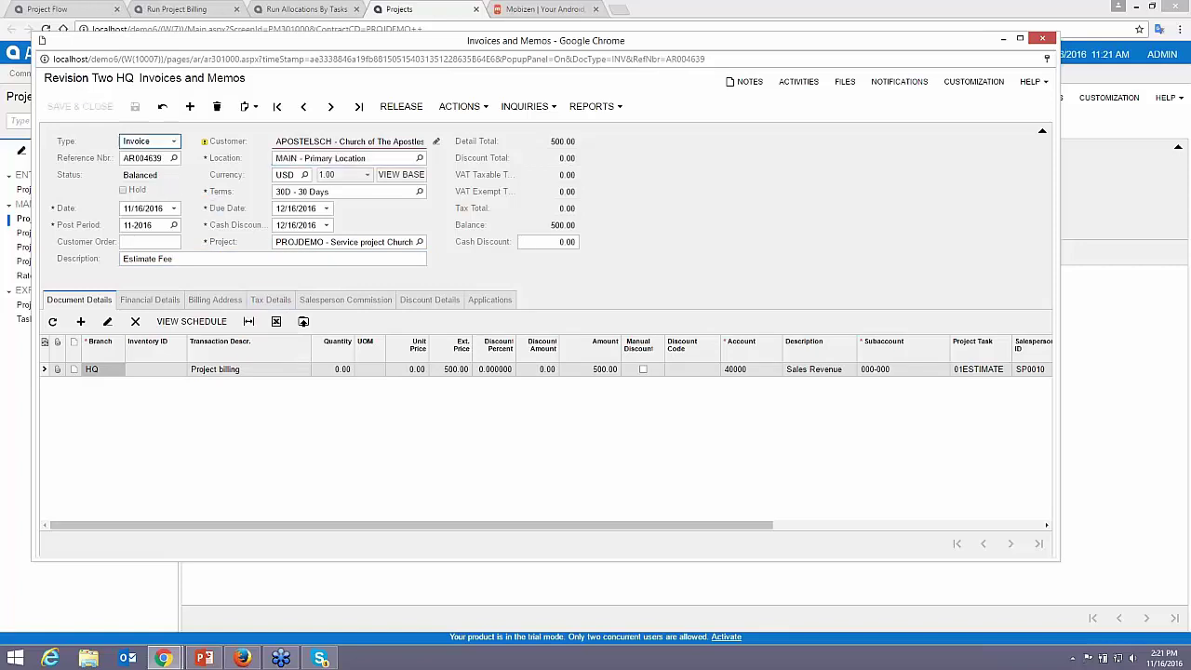
{"action": "left_click", "coordinate": [474, 112]}
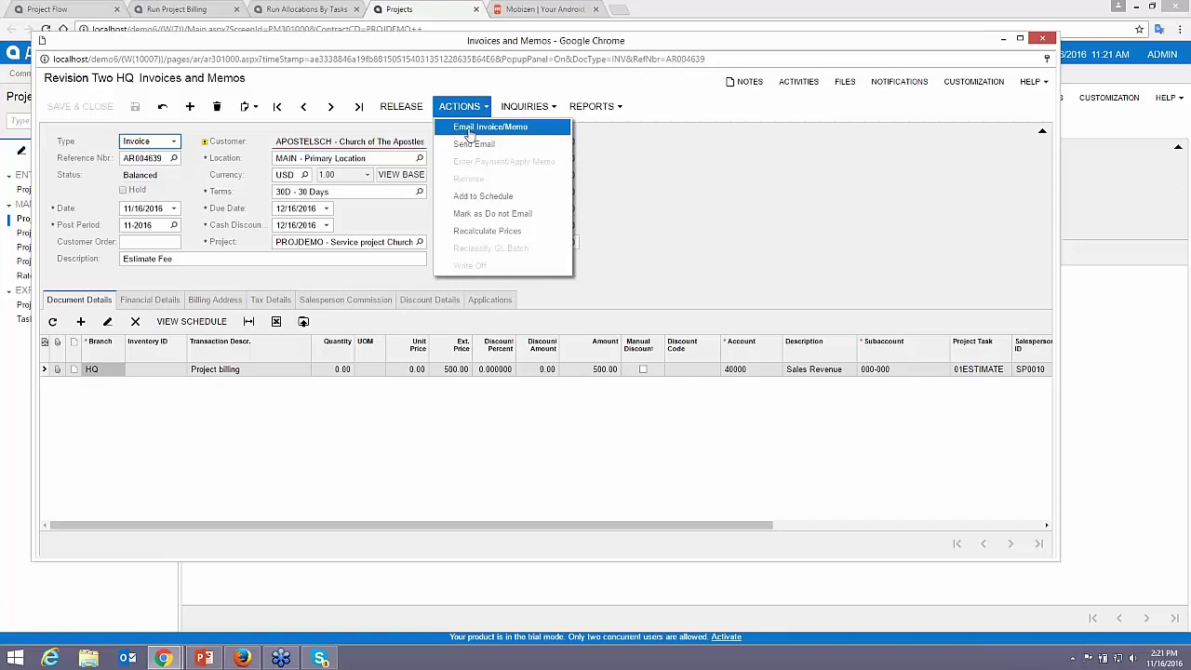
{"action": "left_click", "coordinate": [468, 135]}
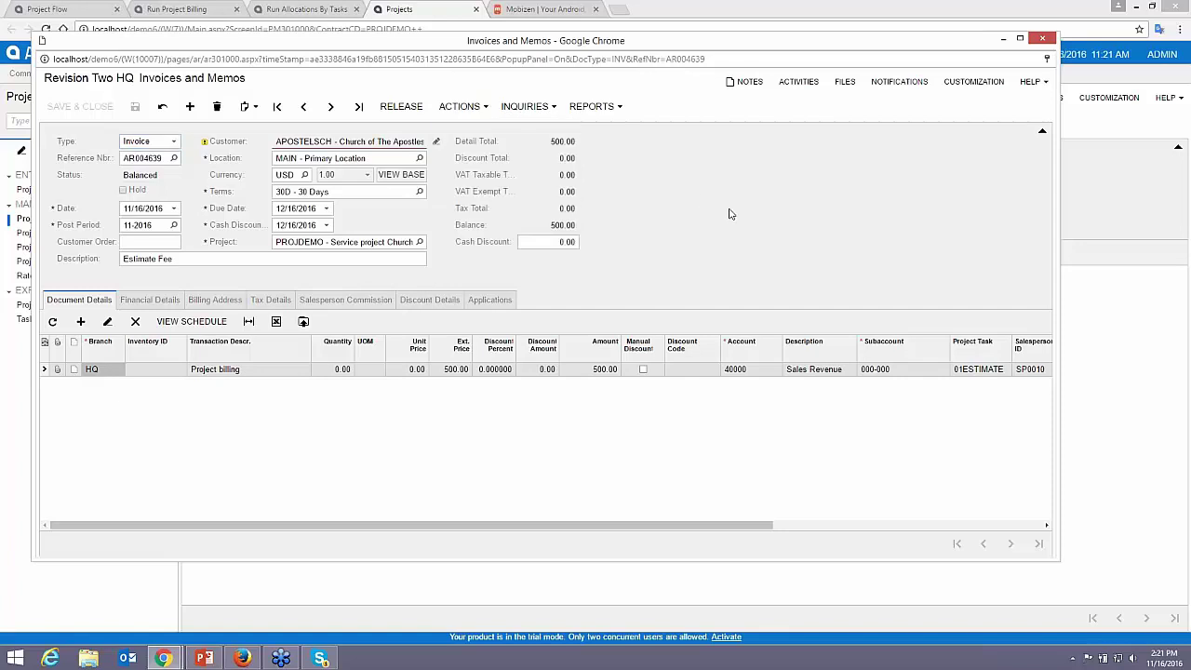
{"action": "left_click", "coordinate": [460, 106]}
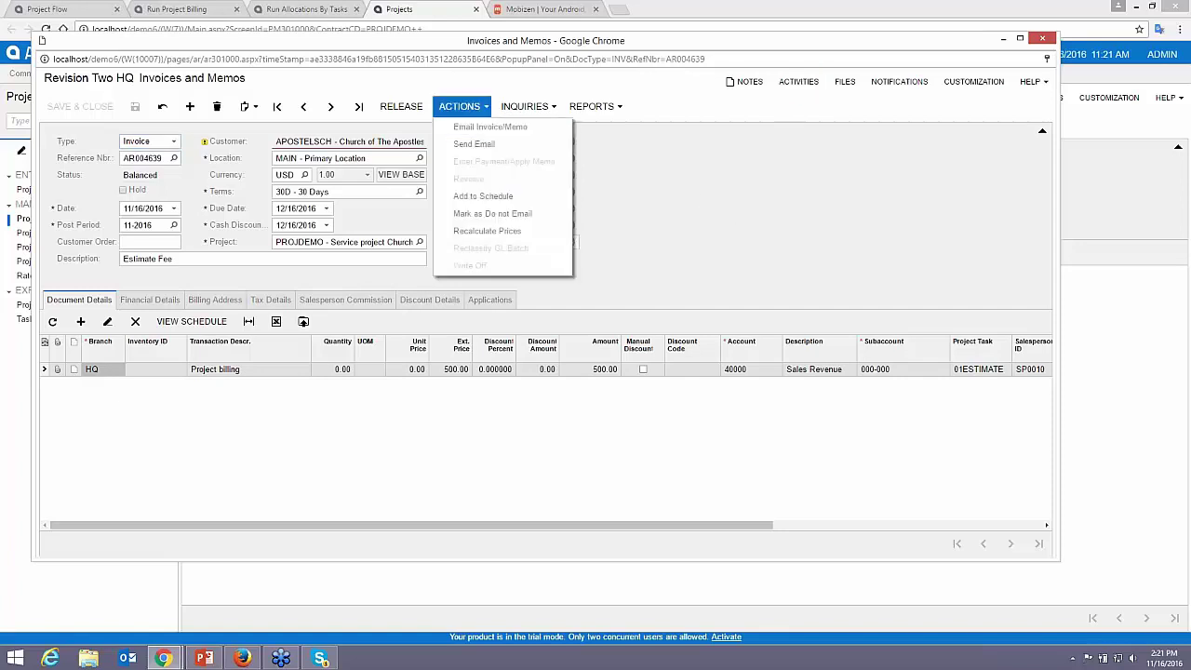
{"action": "left_click", "coordinate": [488, 135]}
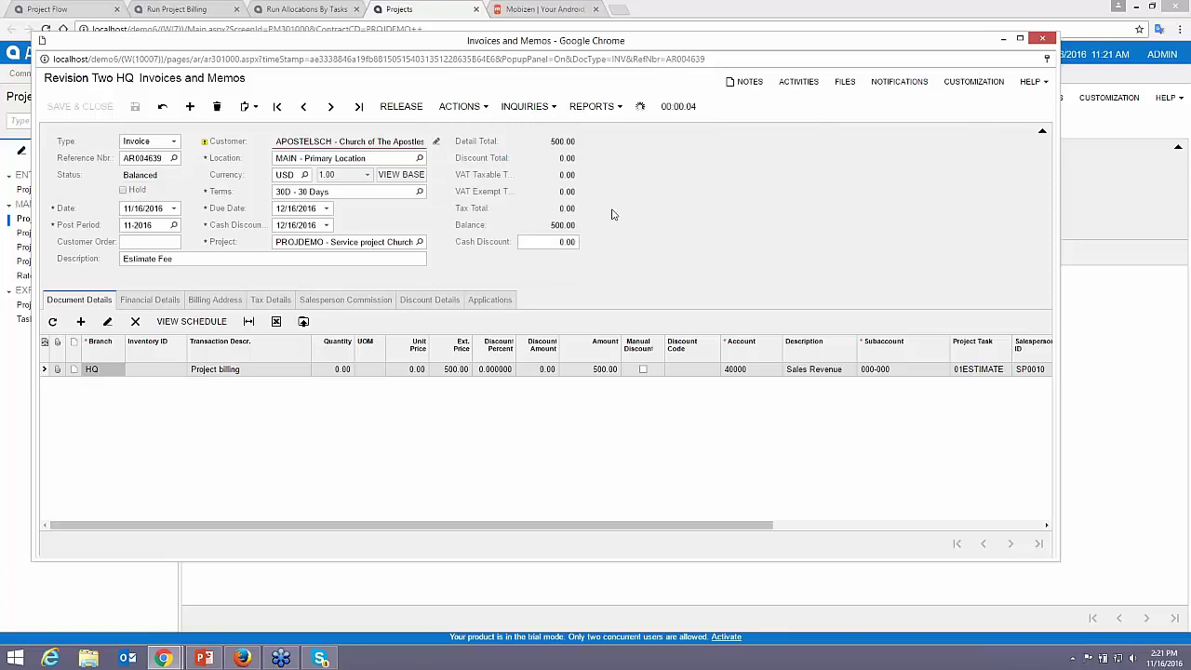
- Check the invoice's logged email activity, then release it to Open status
{"action": "left_click", "coordinate": [788, 85]}
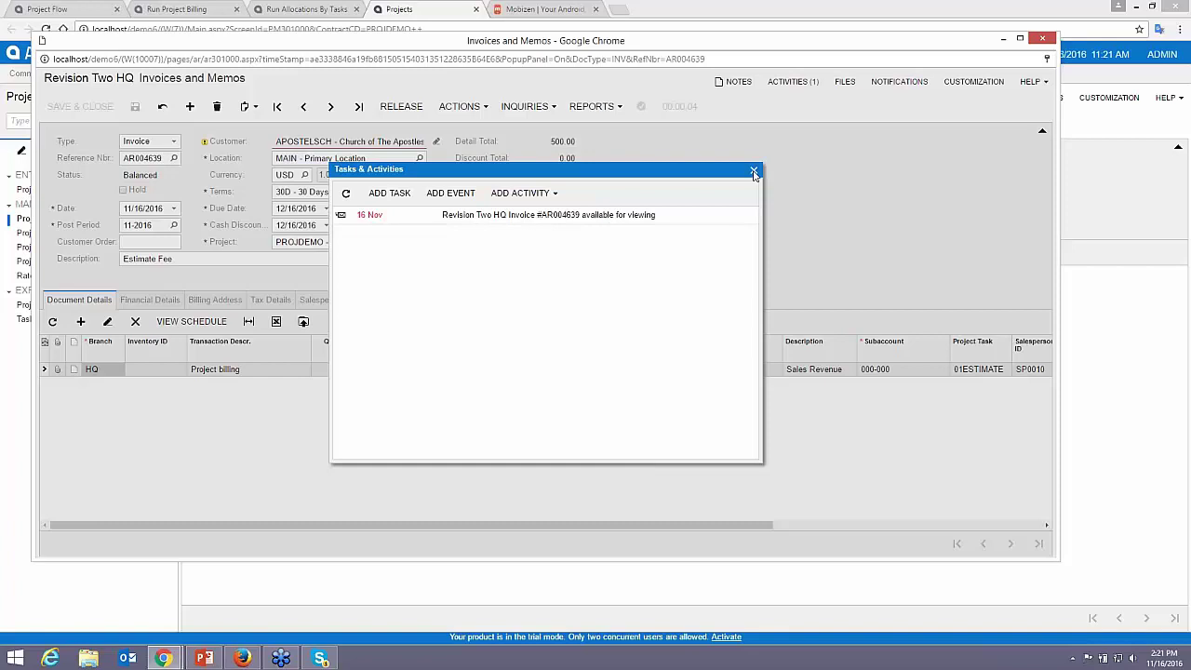
{"action": "left_click", "coordinate": [755, 170]}
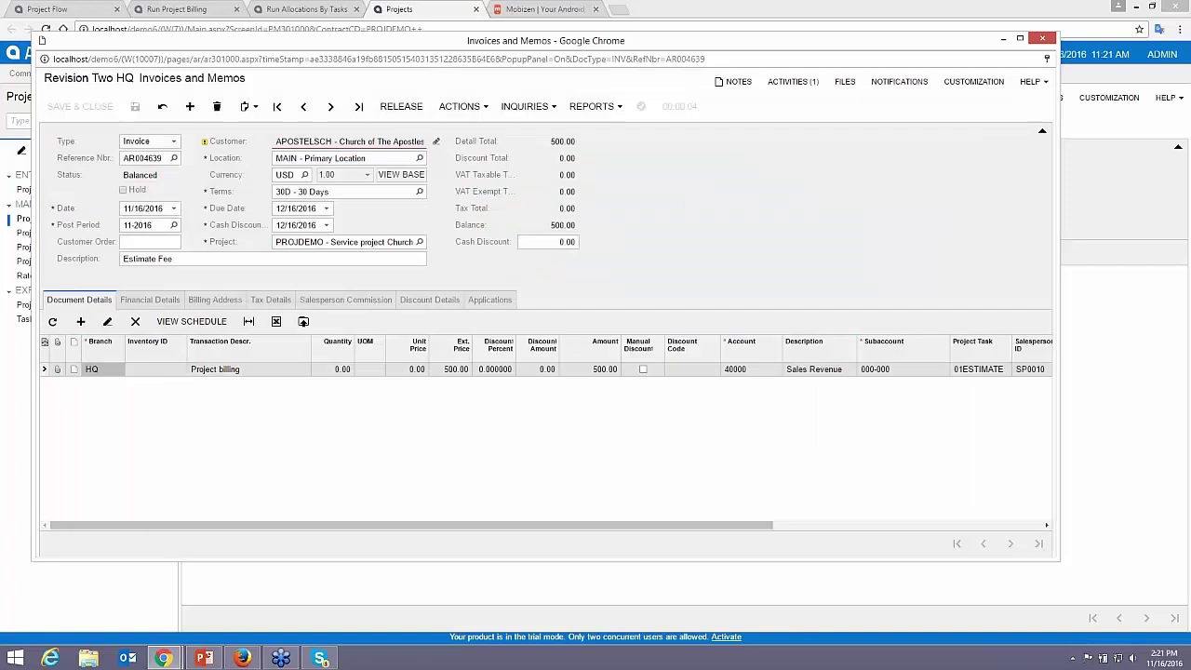
{"action": "left_click", "coordinate": [401, 106]}
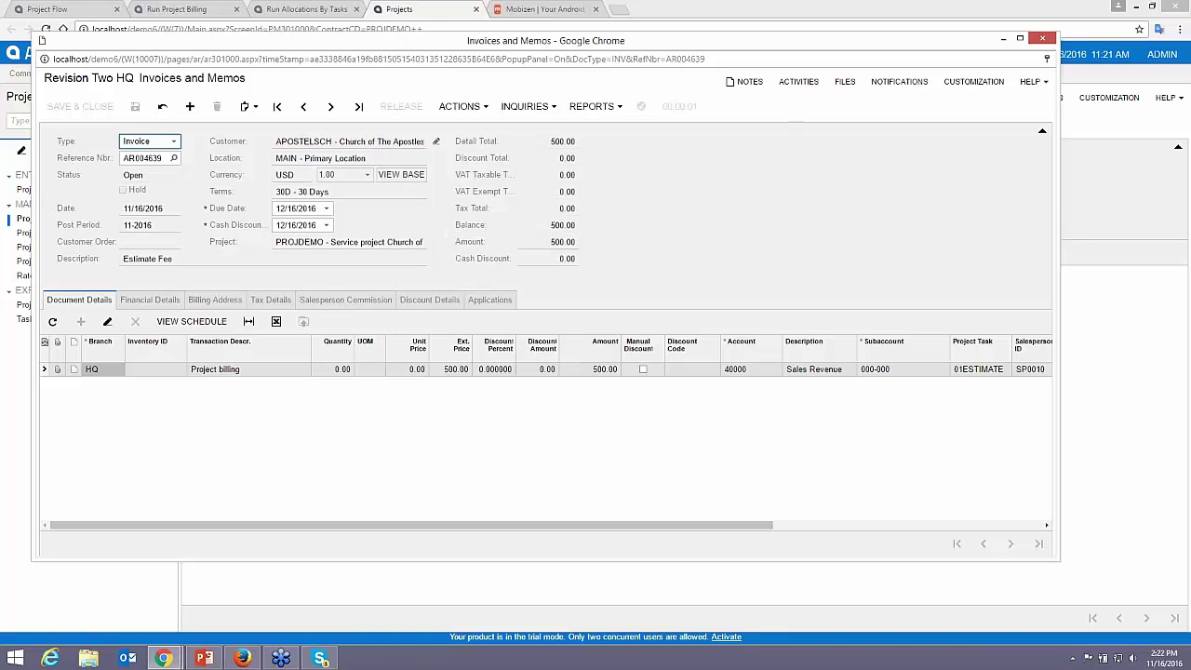
{"action": "left_click", "coordinate": [1042, 42]}
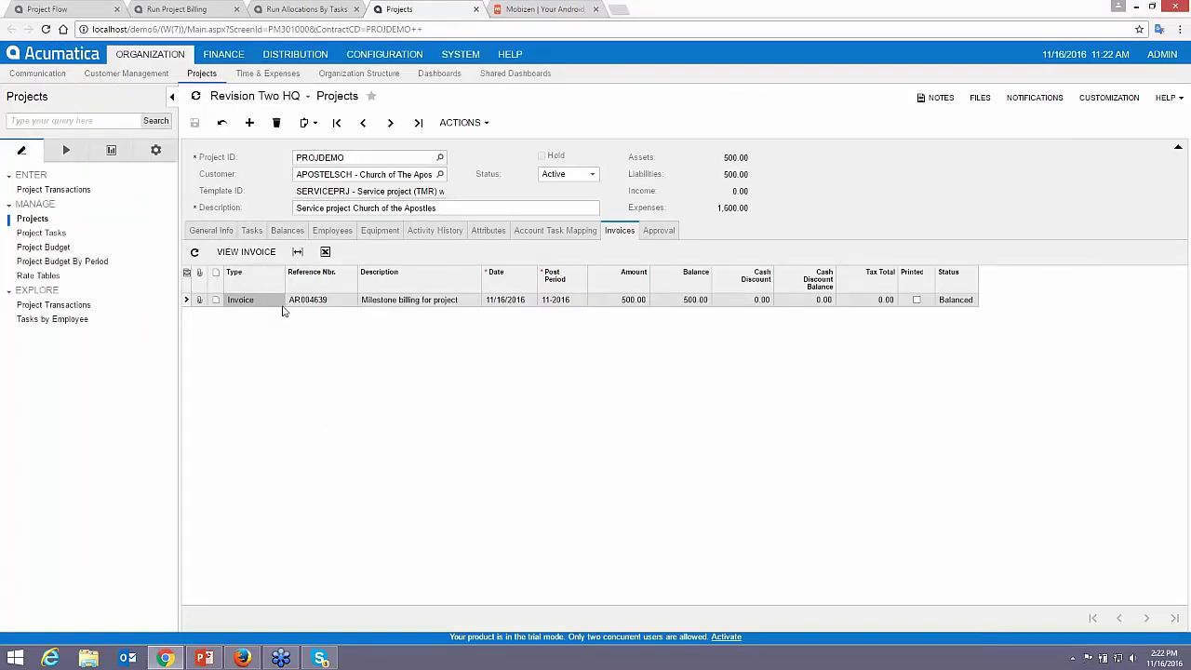
- Reload PROJDEMO's Balances to show 500.00 income, then close the allocation and billing tabs
{"action": "left_click", "coordinate": [286, 231]}
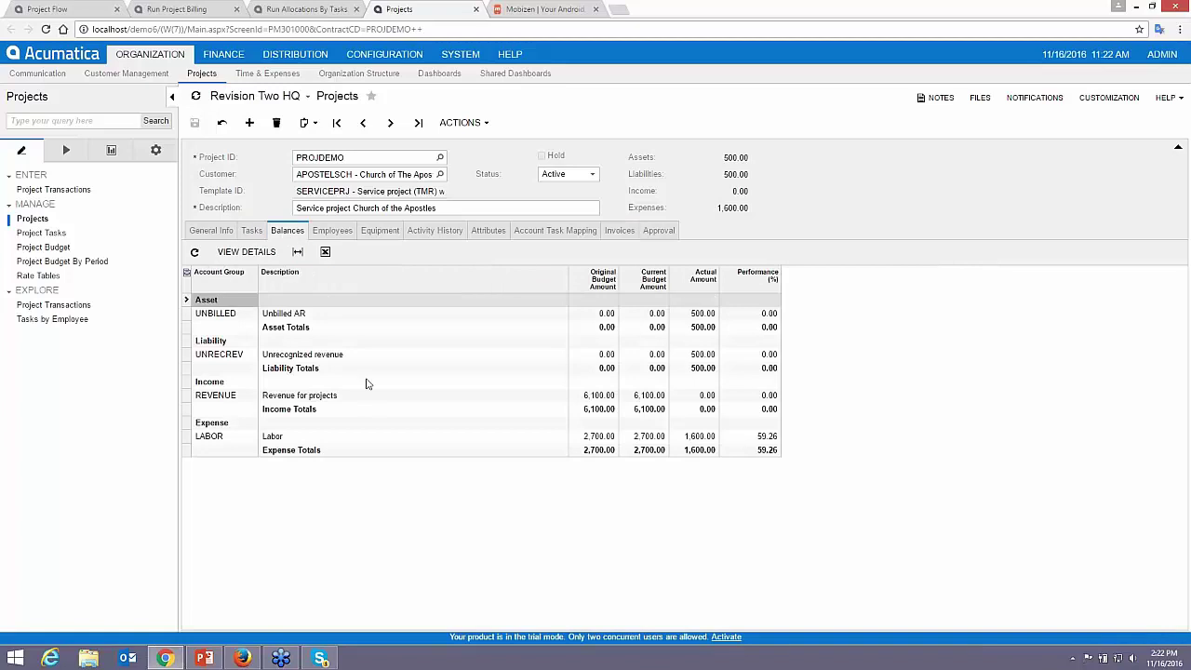
{"action": "left_click", "coordinate": [224, 124]}
{"action": "left_click", "coordinate": [355, 10]}
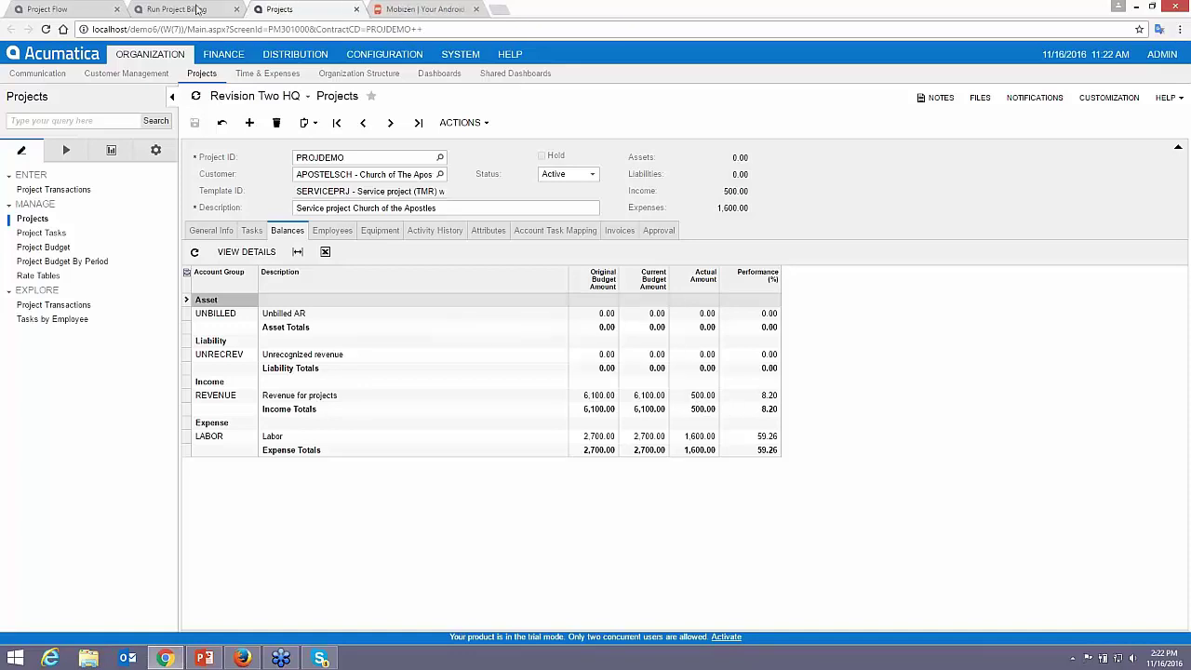
{"action": "left_click", "coordinate": [236, 9]}
{"action": "left_click", "coordinate": [72, 11]}
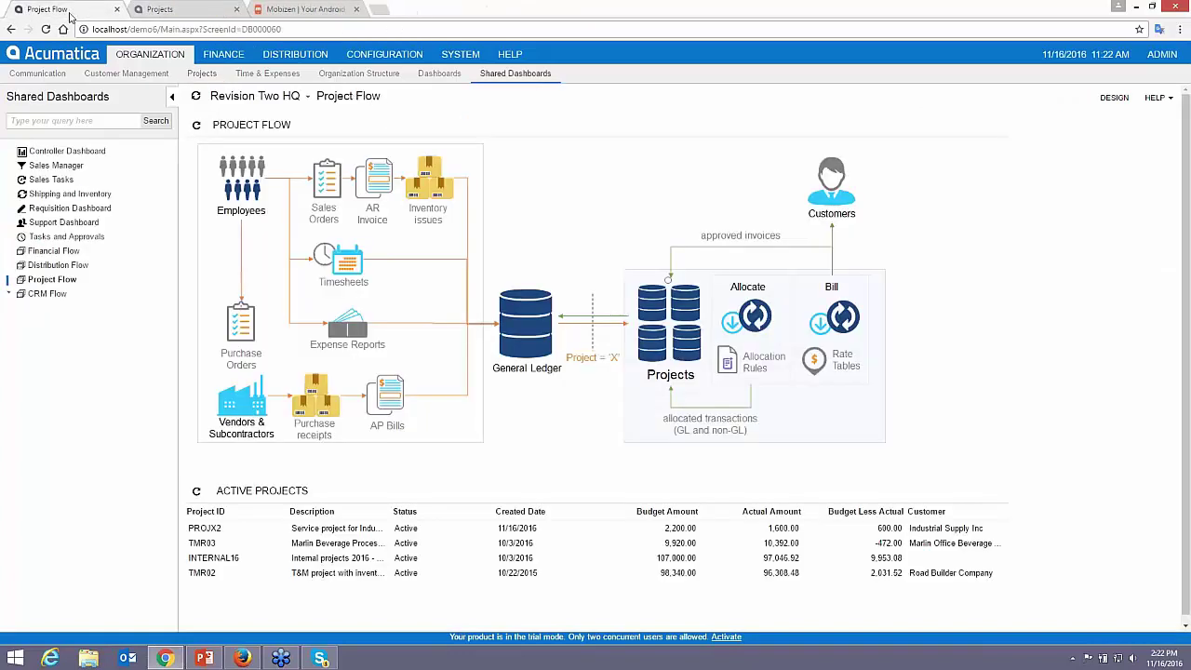
- Run Allocations By Projects for the selected PROJDEMO row, then close that page
{"action": "left_click", "coordinate": [749, 318]}
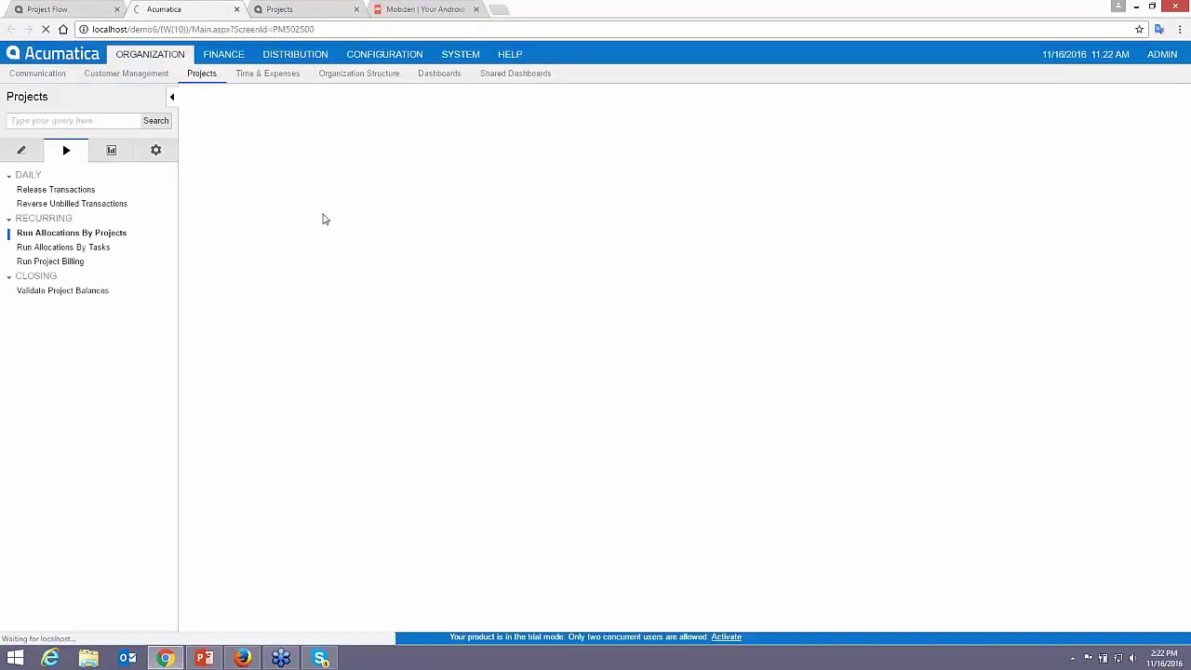
{"action": "left_click", "coordinate": [330, 174]}
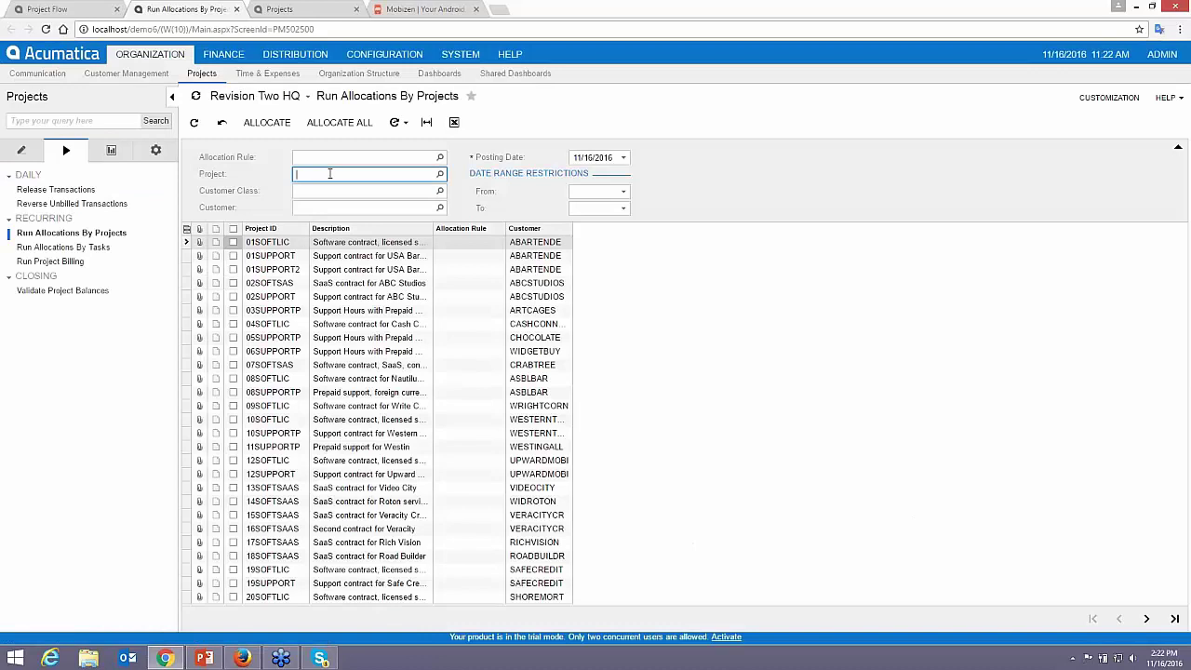
{"action": "type", "text": "demopr"}
{"action": "key", "text": "Return"}
{"action": "type", "text": "projdemo"}
{"action": "key", "text": "Tab"}
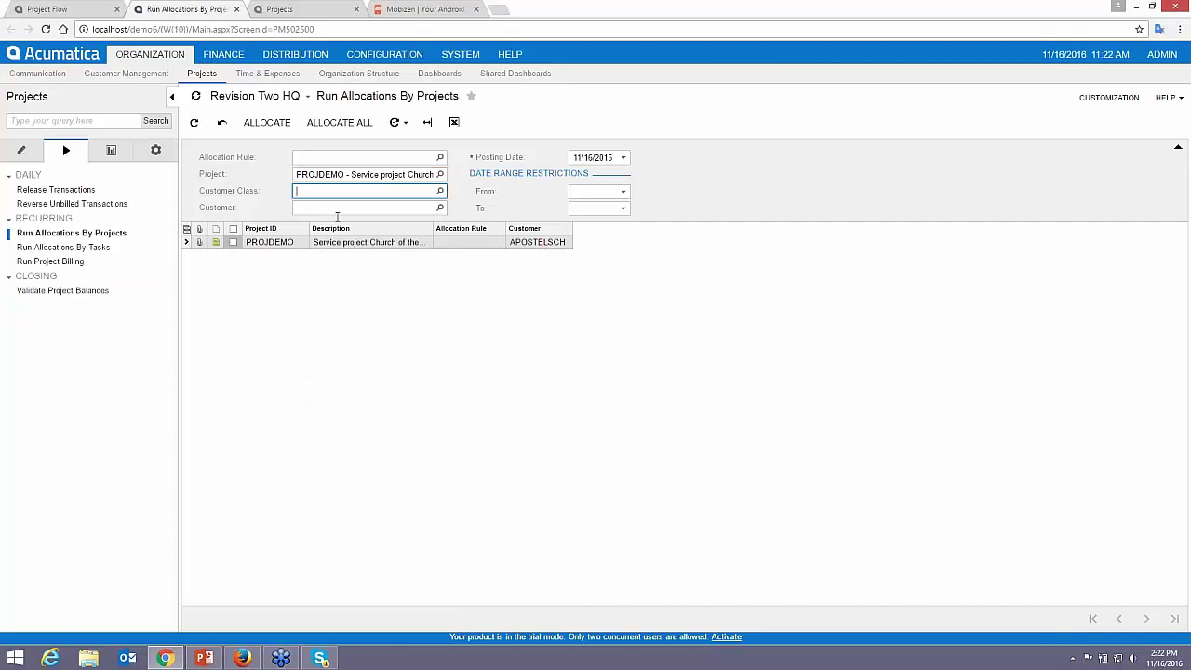
{"action": "left_click", "coordinate": [232, 242]}
{"action": "left_click", "coordinate": [267, 122]}
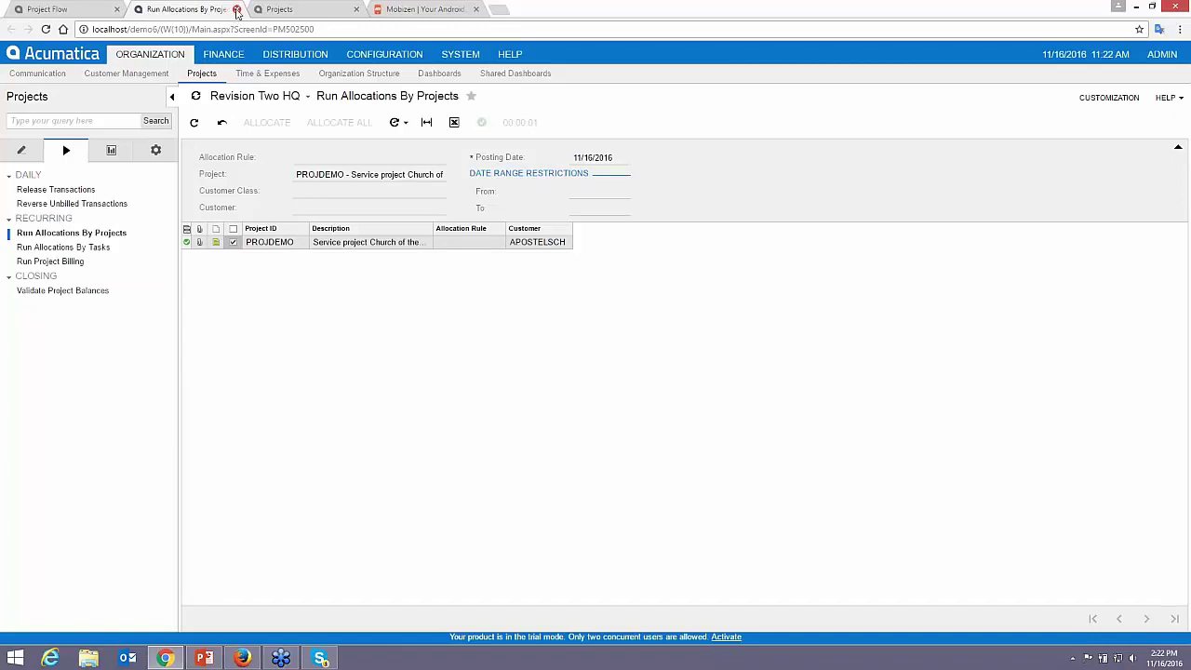
{"action": "left_click", "coordinate": [238, 9]}
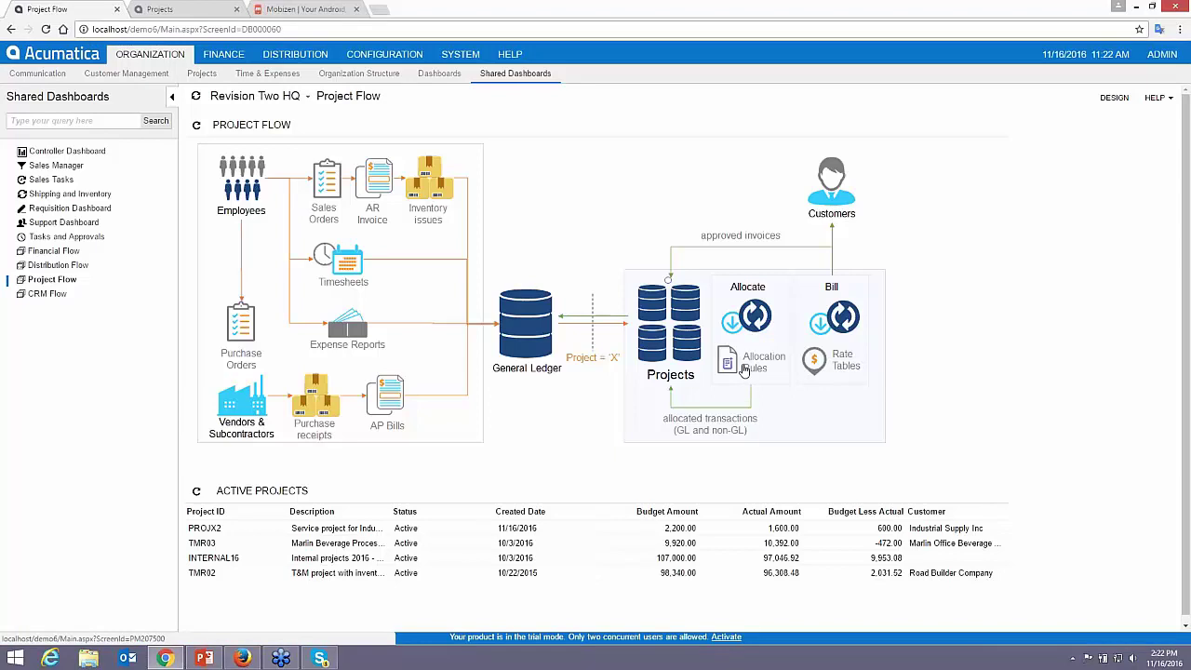
- Review the TMR rule's step formulas, allocation settings and step 30, then return to PROJDEMO
{"action": "left_click", "coordinate": [749, 369]}
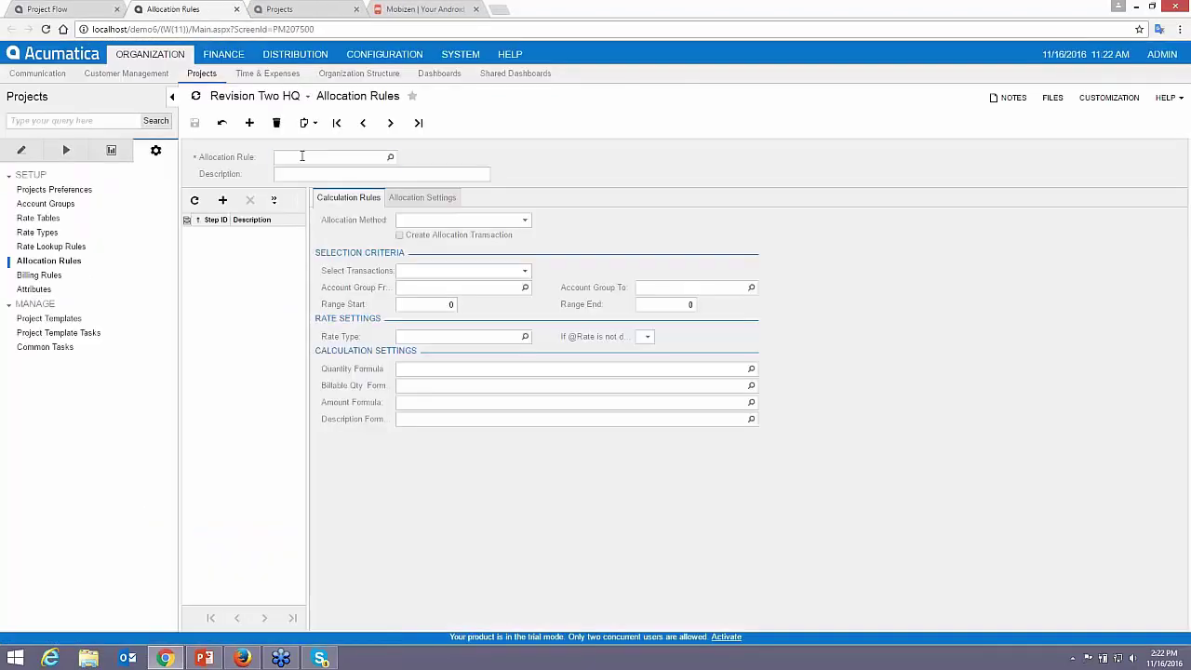
{"action": "left_click", "coordinate": [302, 156]}
{"action": "type", "text": "TMR"}
{"action": "key", "text": "Tab"}
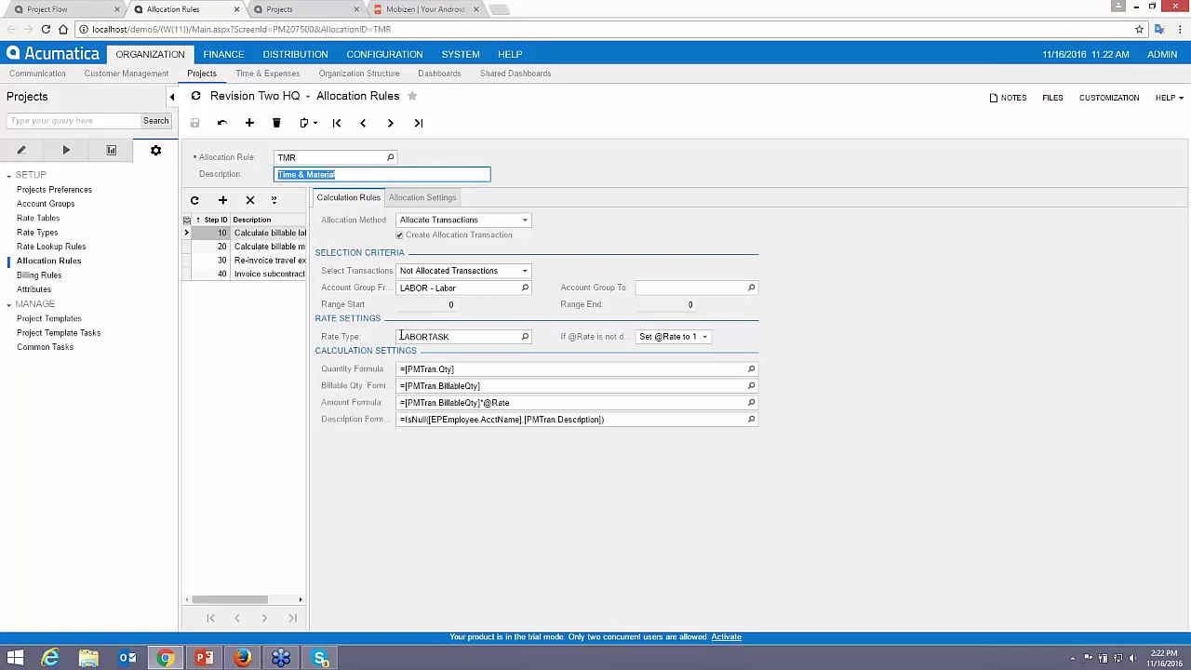
{"action": "left_click", "coordinate": [519, 404]}
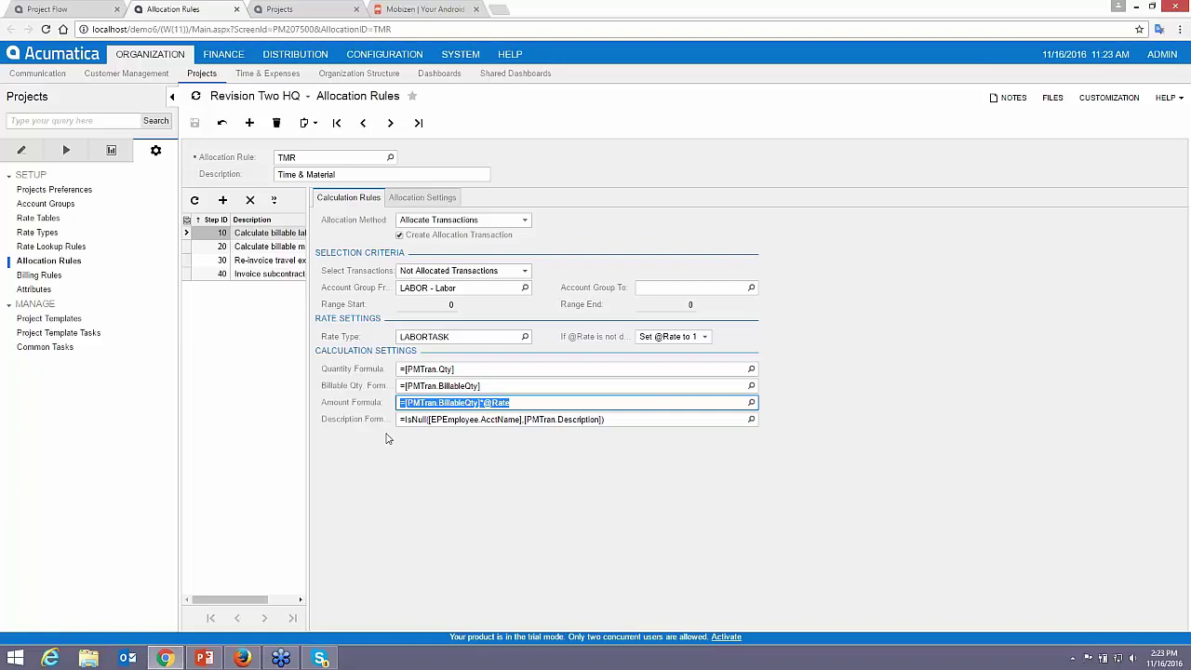
{"action": "left_click", "coordinate": [422, 199]}
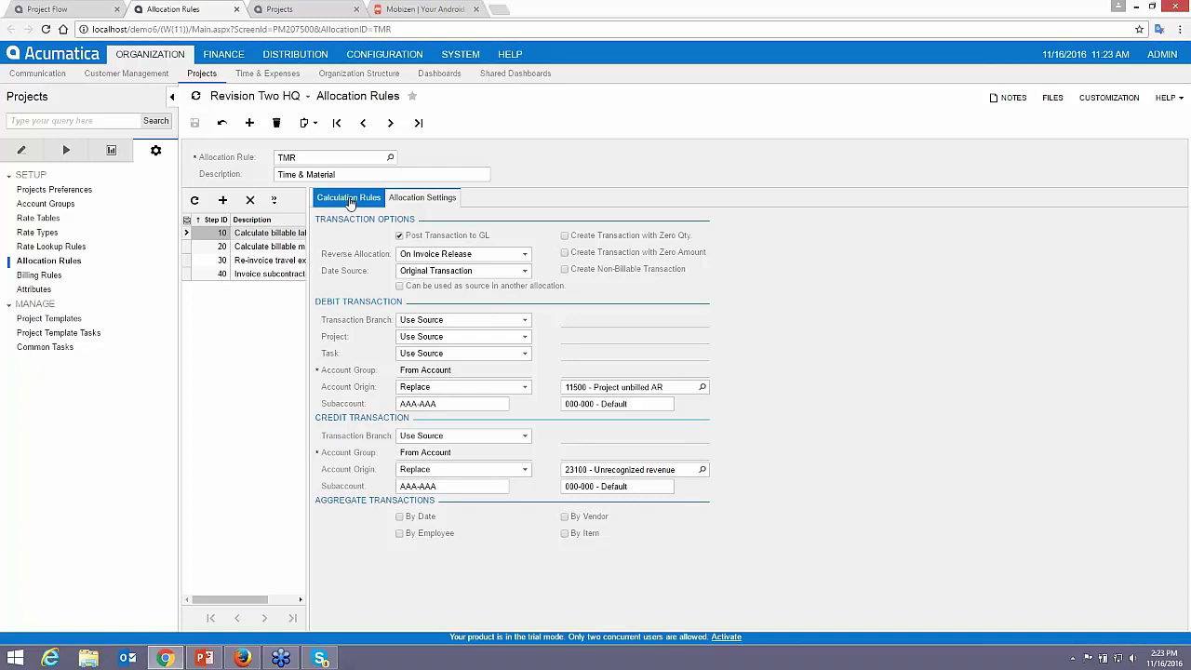
{"action": "left_click", "coordinate": [350, 200]}
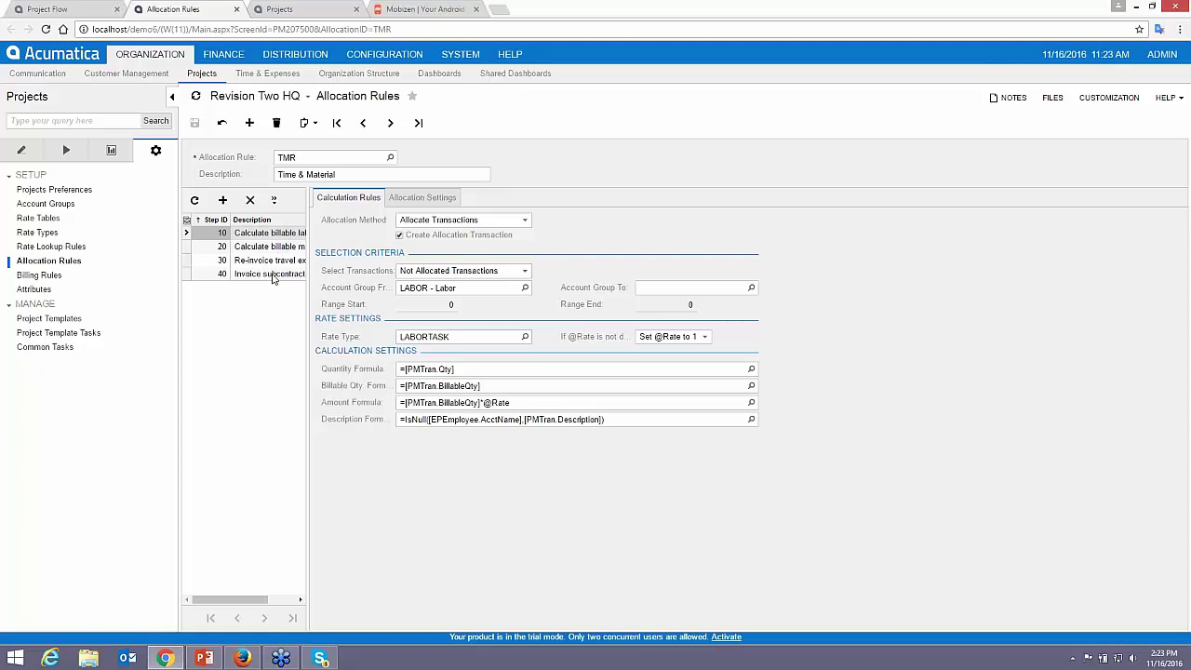
{"action": "left_click", "coordinate": [265, 262]}
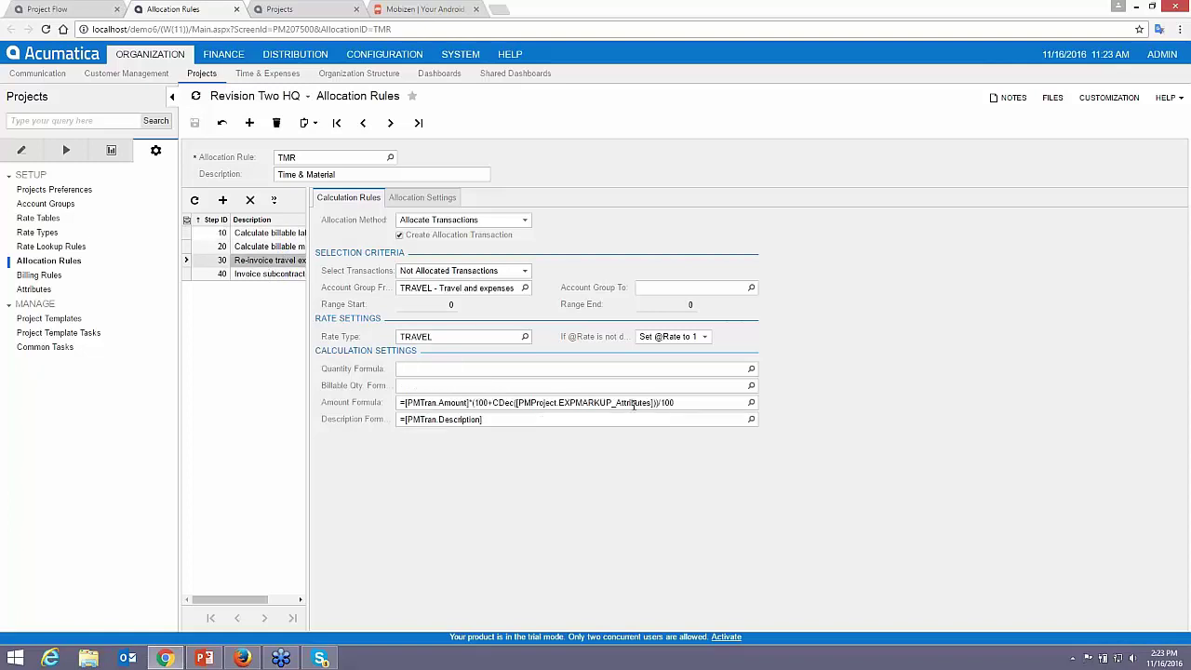
{"action": "left_click", "coordinate": [279, 9]}
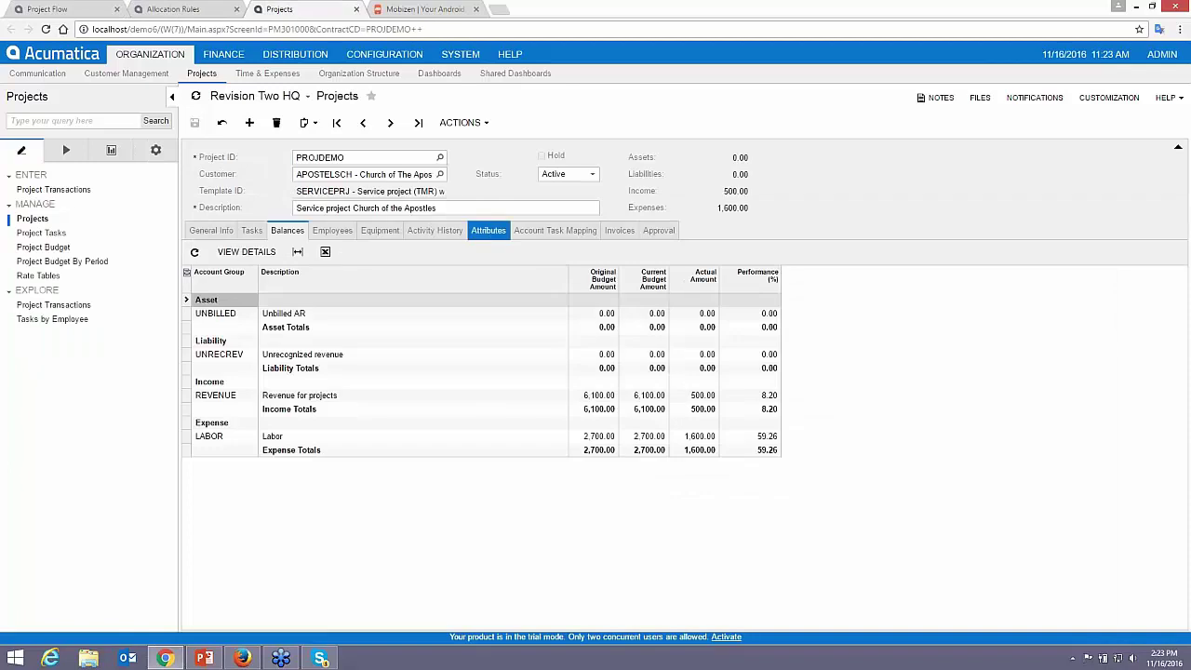
- On the Attributes tab, set the expense markup and burden percentages to 10
{"action": "left_click", "coordinate": [487, 230]}
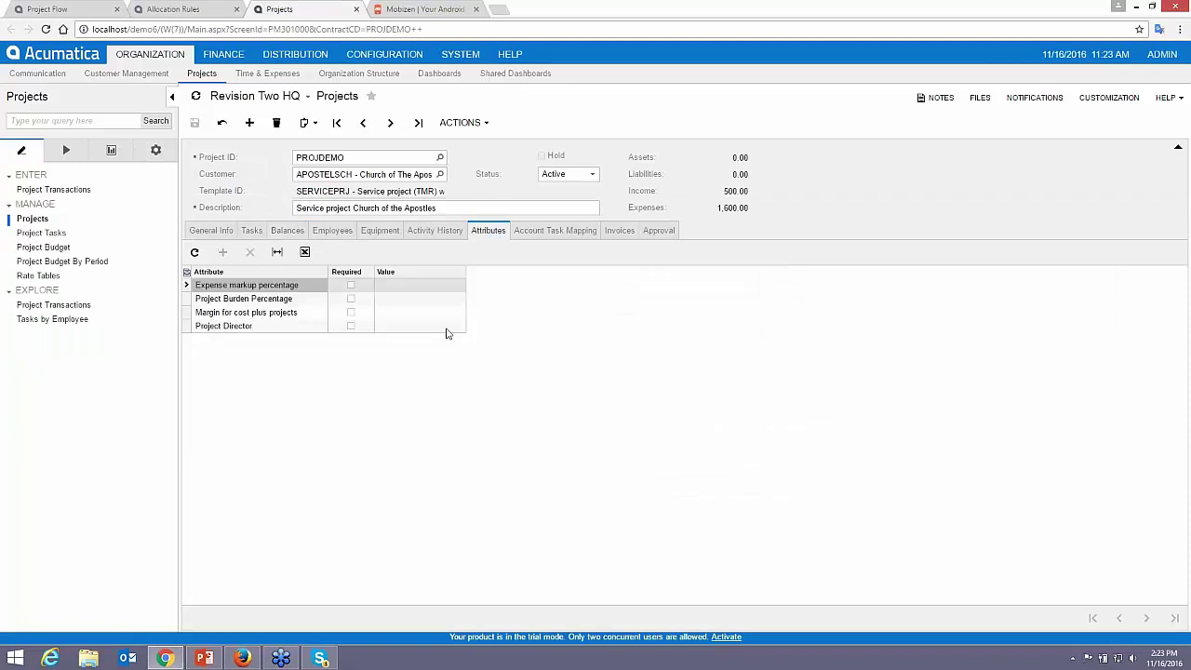
{"action": "left_click", "coordinate": [414, 288]}
{"action": "type", "text": "10"}
{"action": "key", "text": "Tab"}
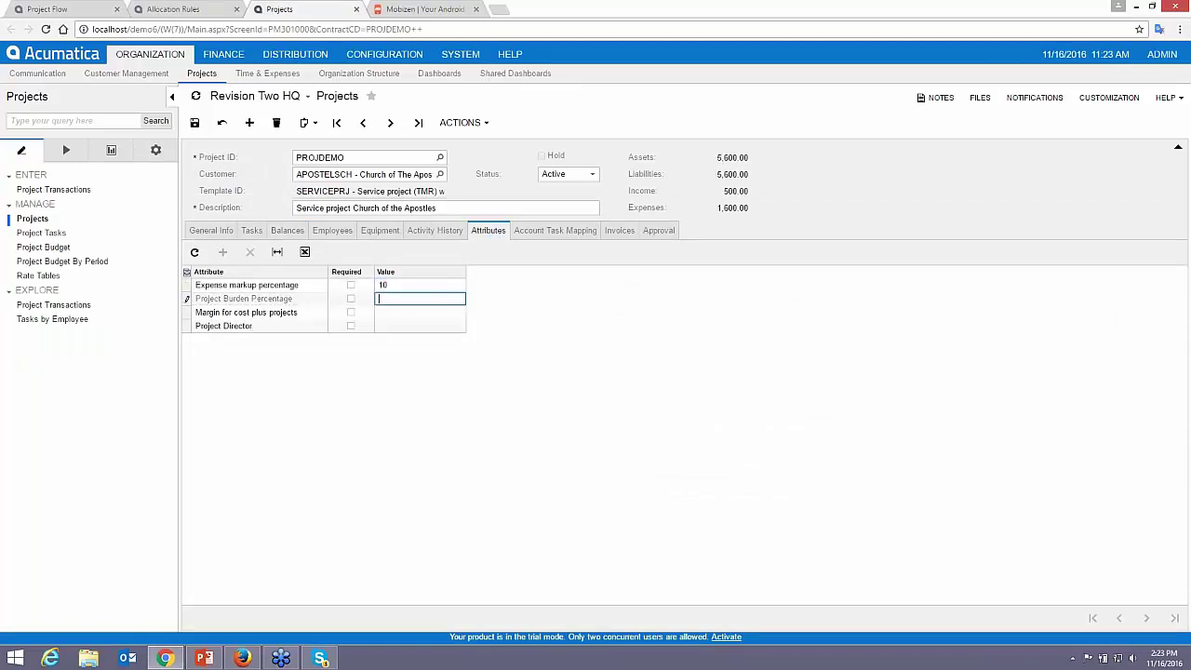
{"action": "type", "text": "210"}
{"action": "key", "text": "Tab"}
{"action": "left_click", "coordinate": [418, 298]}
{"action": "left_click", "coordinate": [419, 284]}
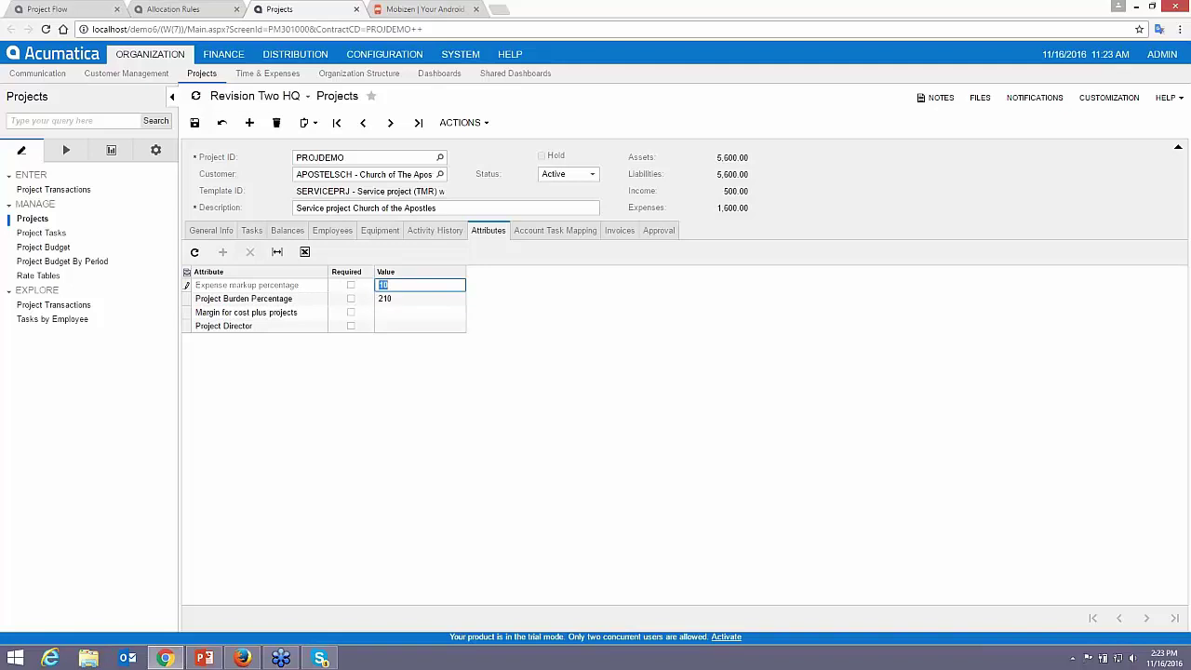
{"action": "left_click", "coordinate": [419, 298]}
{"action": "type", "text": "10"}
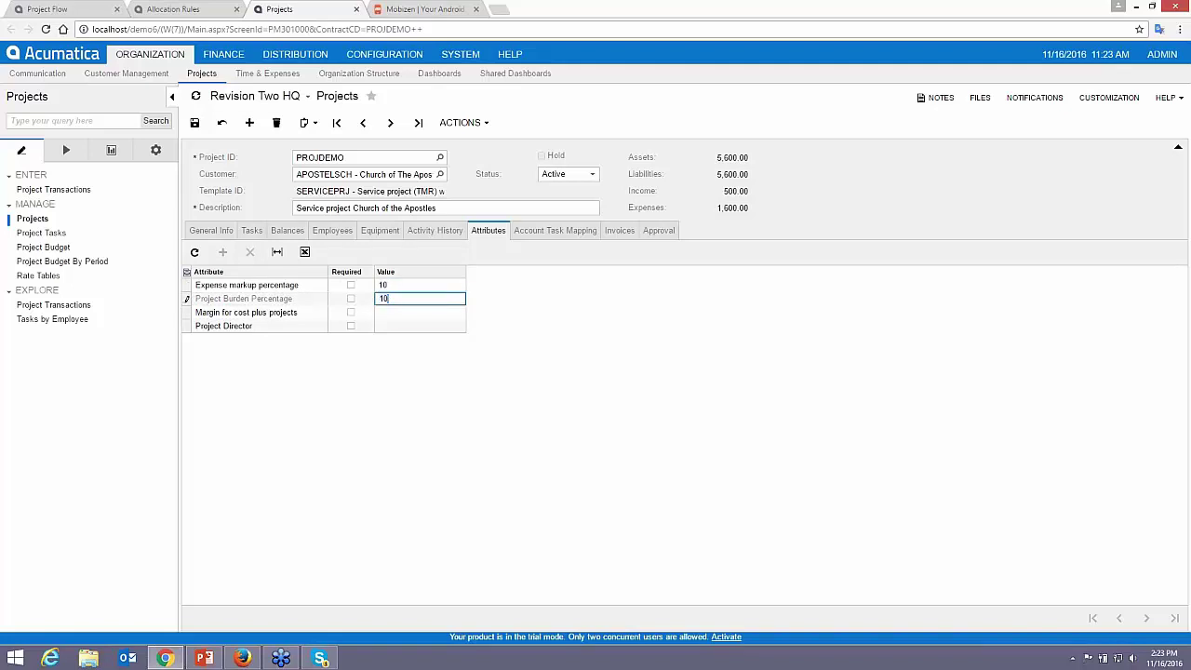
{"action": "key", "text": "Tab"}
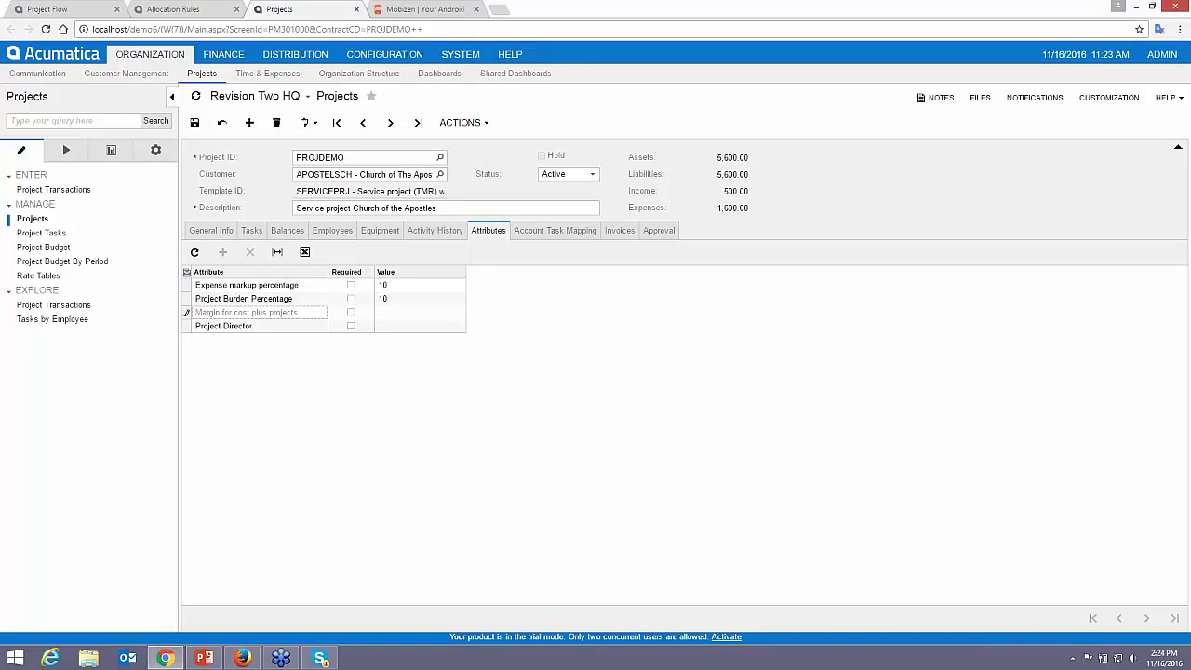
- Set cost-plus margin to 10, fill in the project director, save, and refresh the balances
{"action": "left_click", "coordinate": [406, 313]}
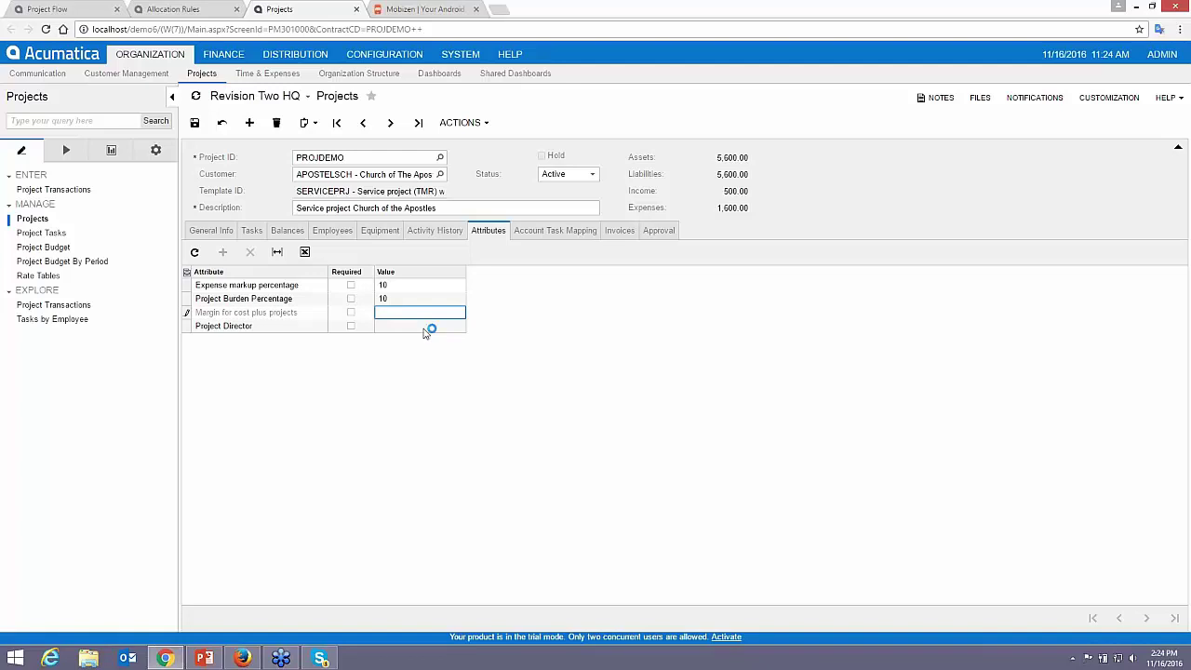
{"action": "type", "text": "10"}
{"action": "key", "text": "Tab"}
{"action": "type", "text": "Ge"}
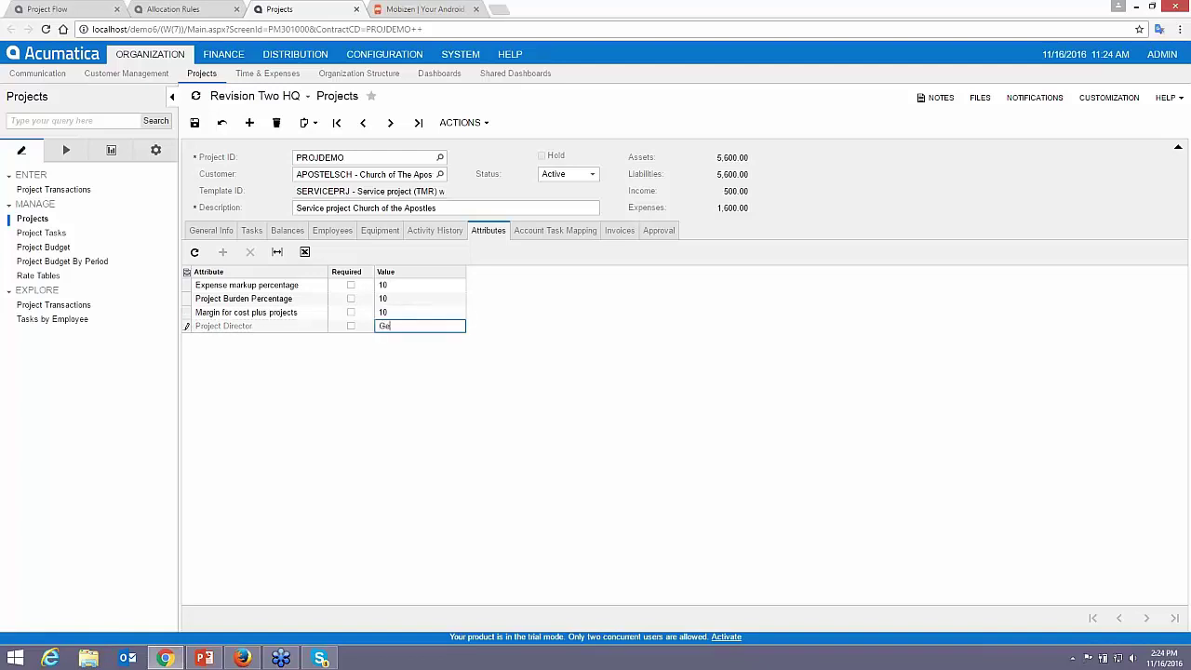
{"action": "type", "text": "t Done"}
{"action": "left_click", "coordinate": [194, 122]}
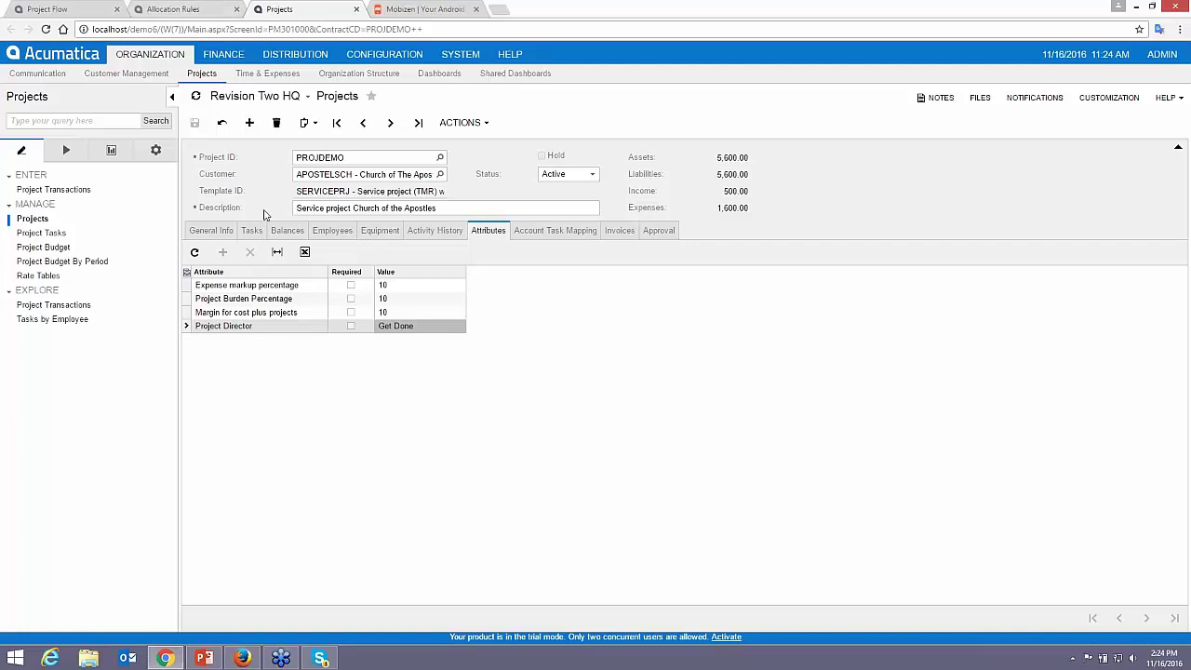
{"action": "left_click", "coordinate": [286, 230]}
{"action": "left_click", "coordinate": [221, 125]}
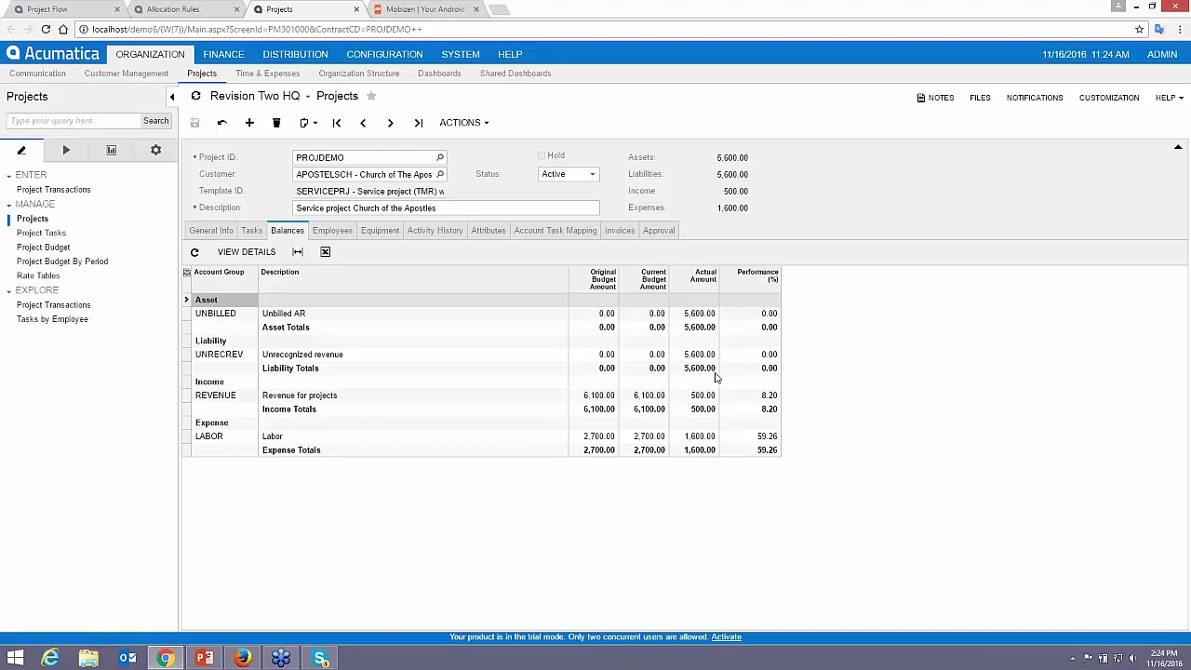
- Glance at the Project Flow dashboard, then bring up PROJDEMO's Actions list
{"action": "left_click", "coordinate": [71, 15]}
{"action": "left_click", "coordinate": [59, 281]}
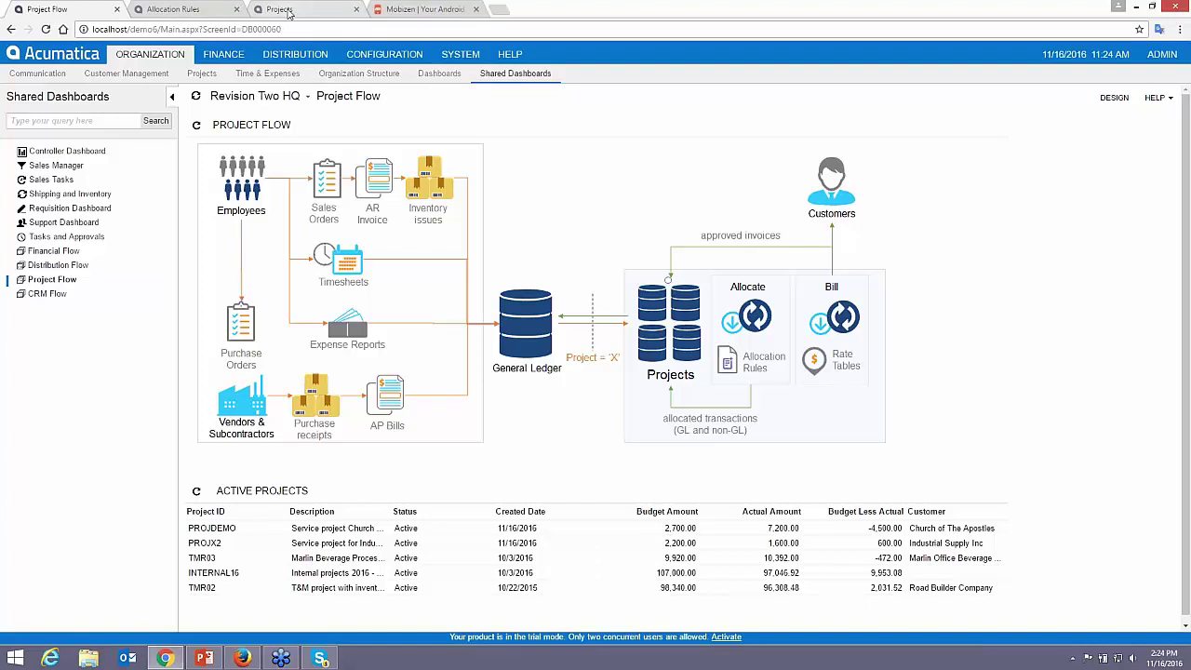
{"action": "left_click", "coordinate": [289, 11]}
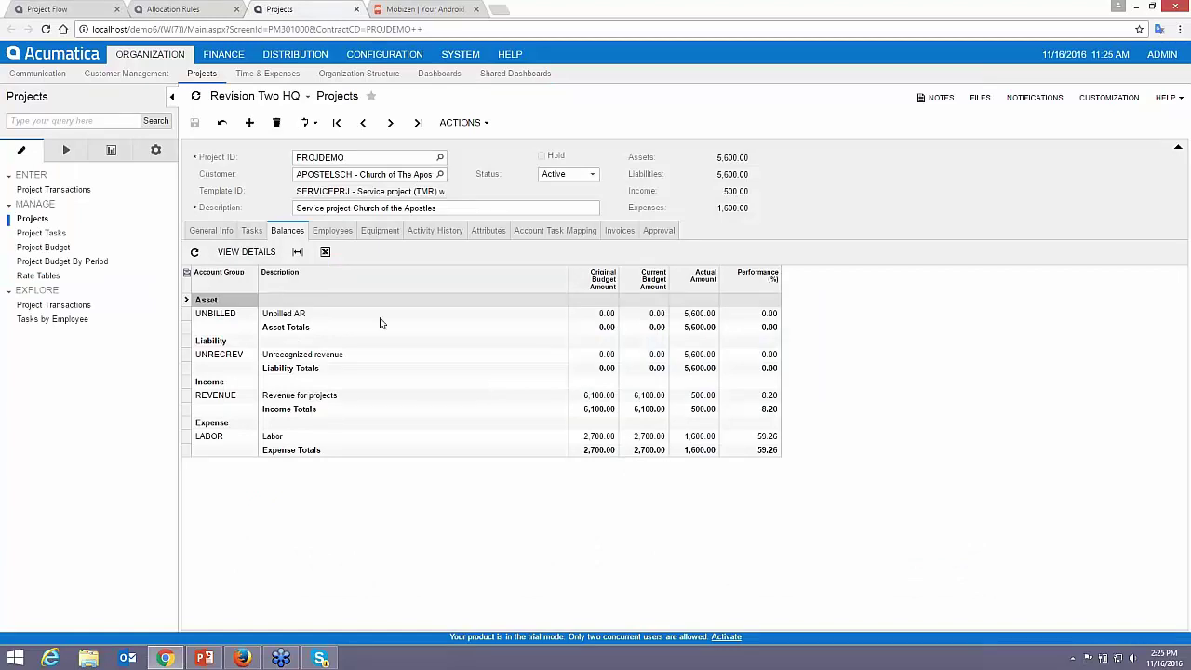
{"action": "left_click", "coordinate": [462, 122]}
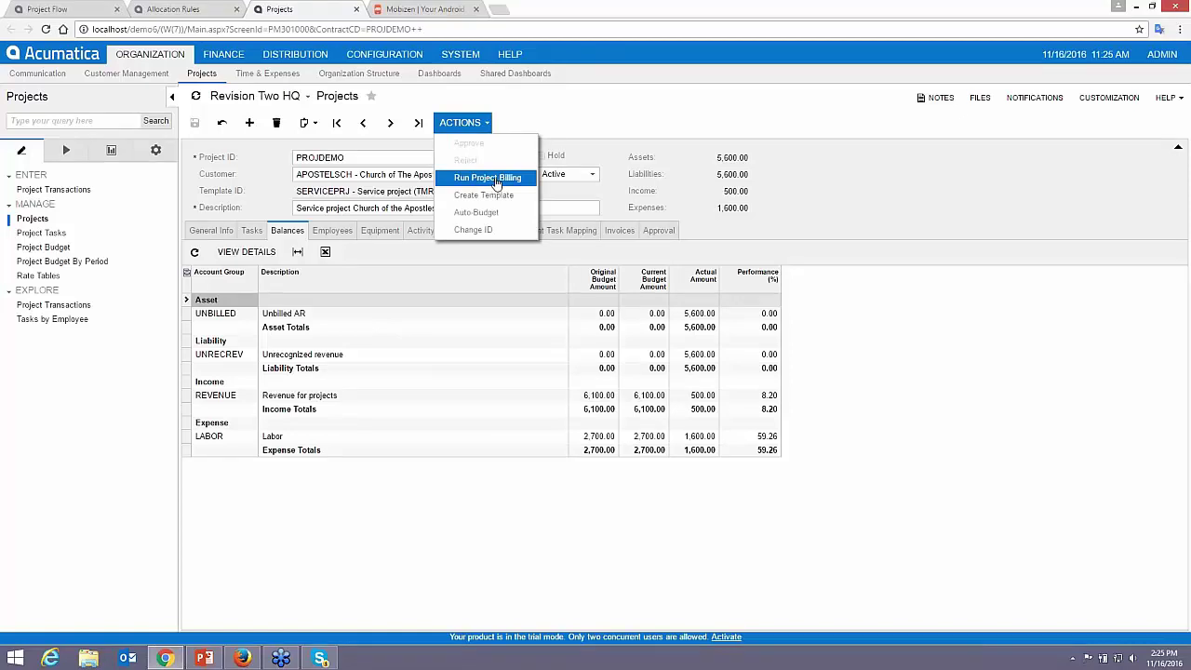
- Run project billing for PROJDEMO and open the resulting invoice AR004640
{"action": "left_click", "coordinate": [496, 179]}
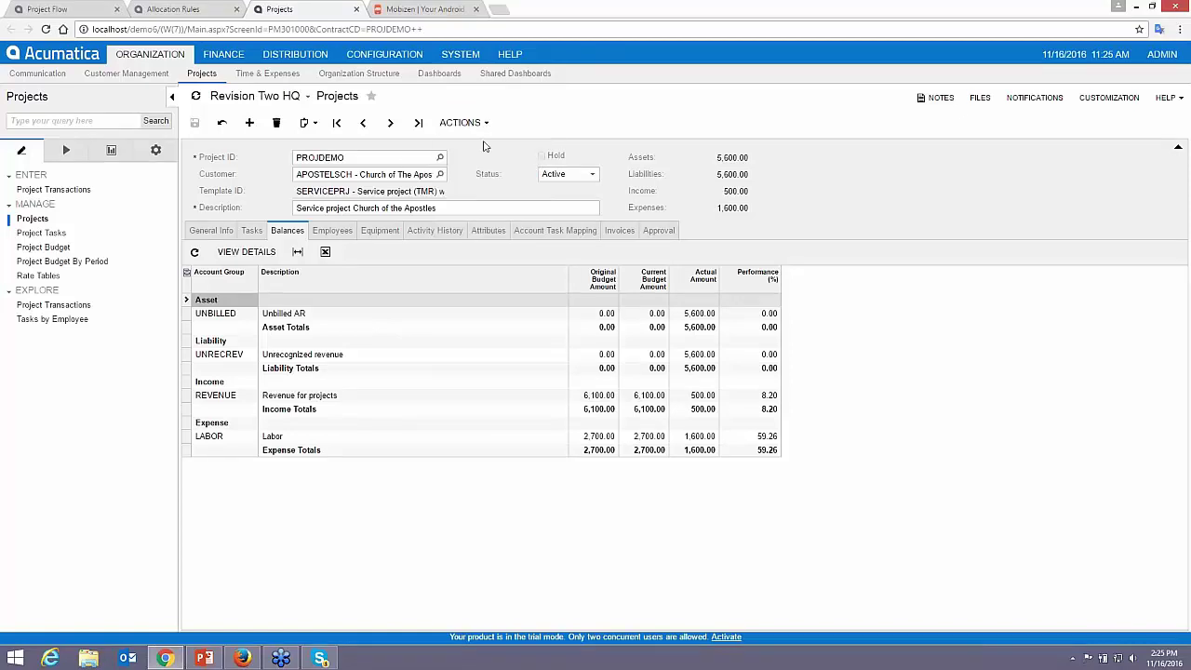
{"action": "left_click", "coordinate": [472, 123]}
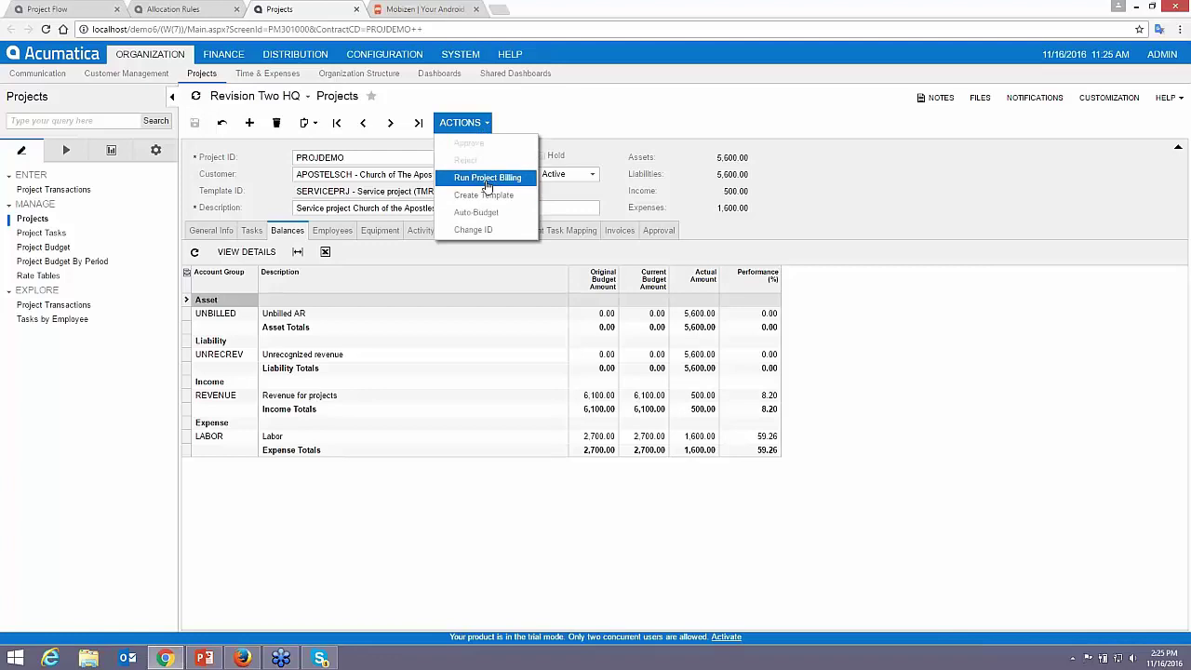
{"action": "left_click", "coordinate": [486, 182]}
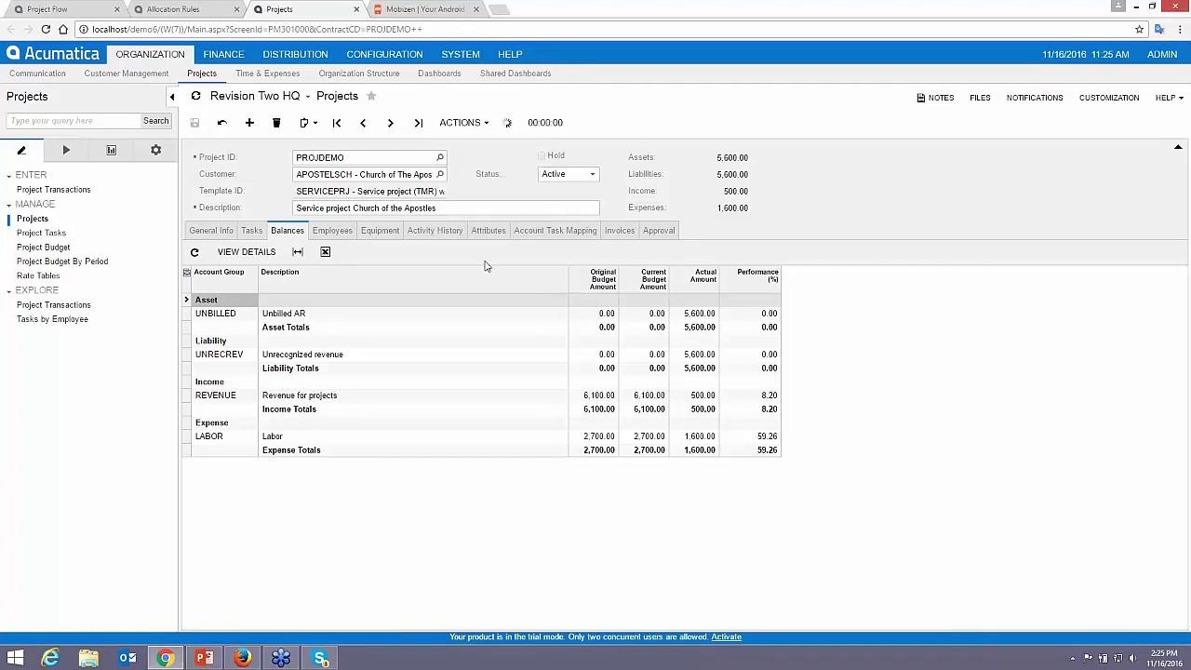
{"action": "left_click", "coordinate": [620, 230]}
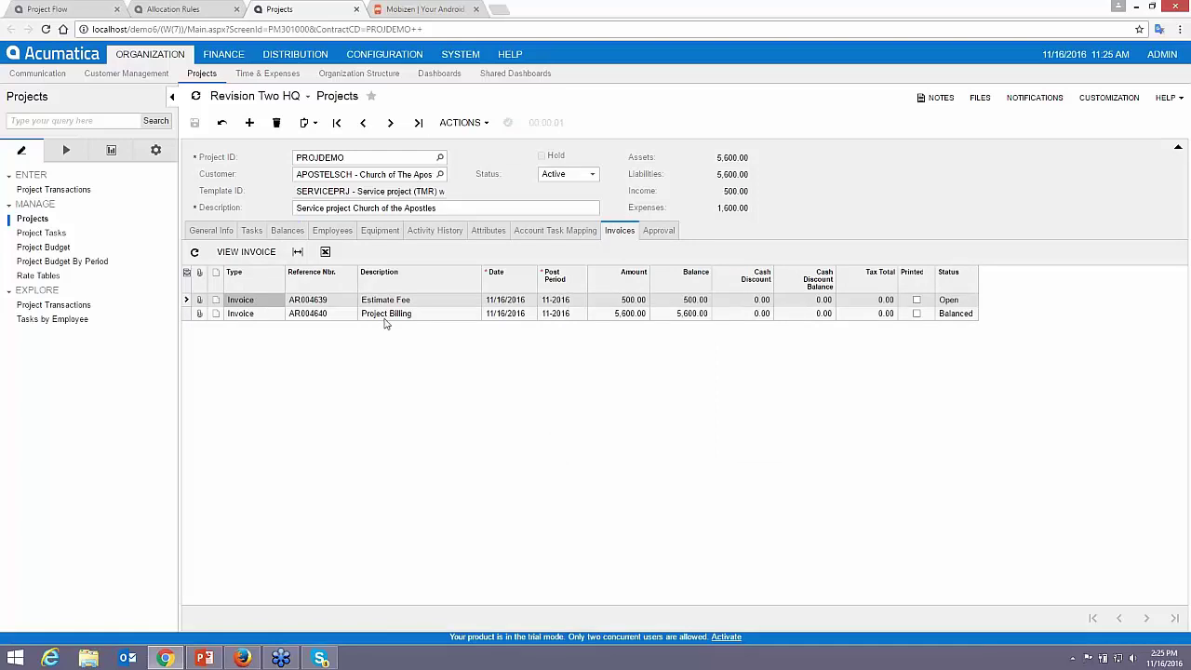
{"action": "left_click", "coordinate": [383, 316]}
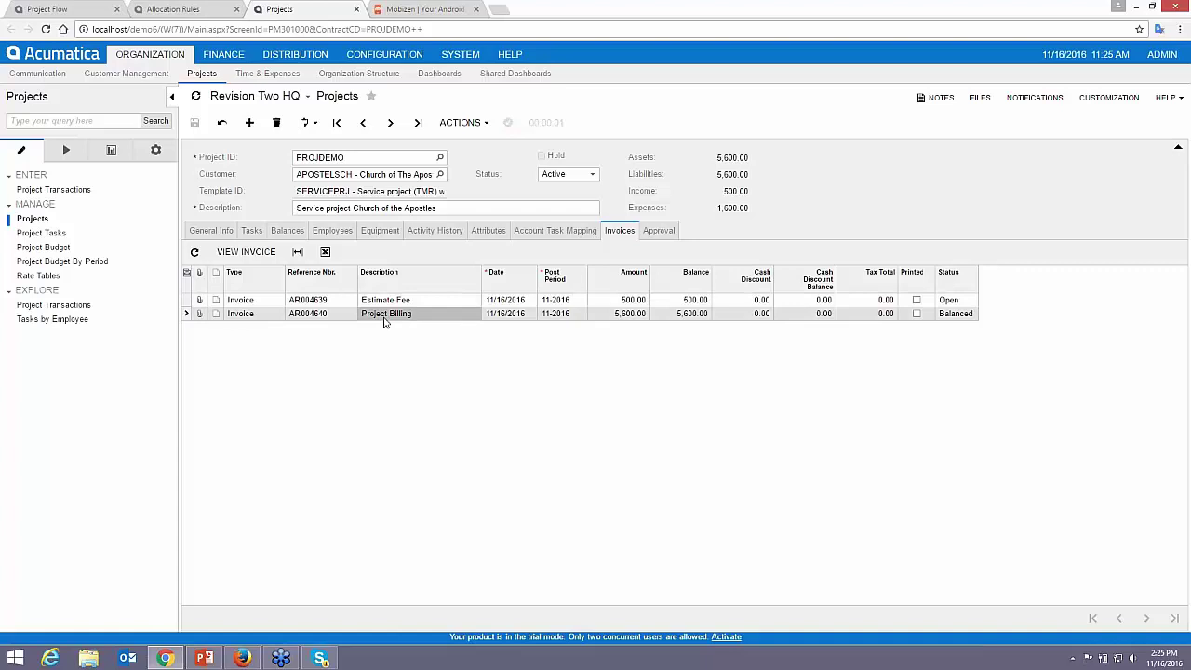
{"action": "left_click", "coordinate": [246, 251]}
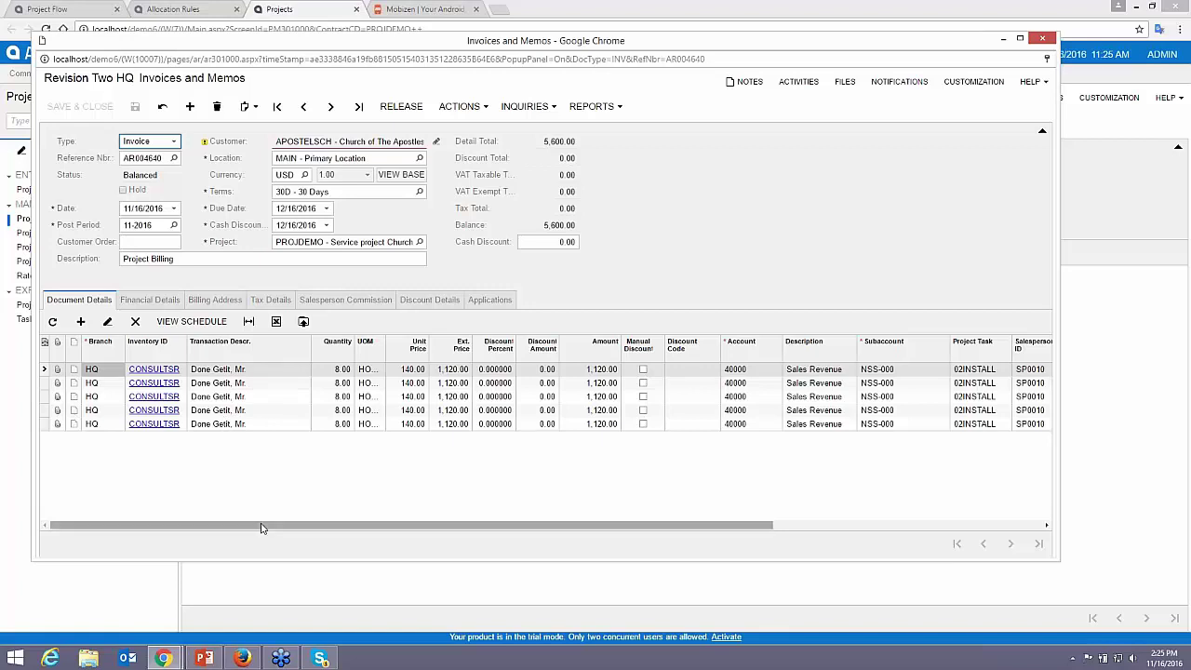
- Check the lines' Billing Option values, then release invoice AR004640 so it becomes Open
{"action": "left_click_drag", "start_coordinate": [260, 528], "coordinate": [575, 540]}
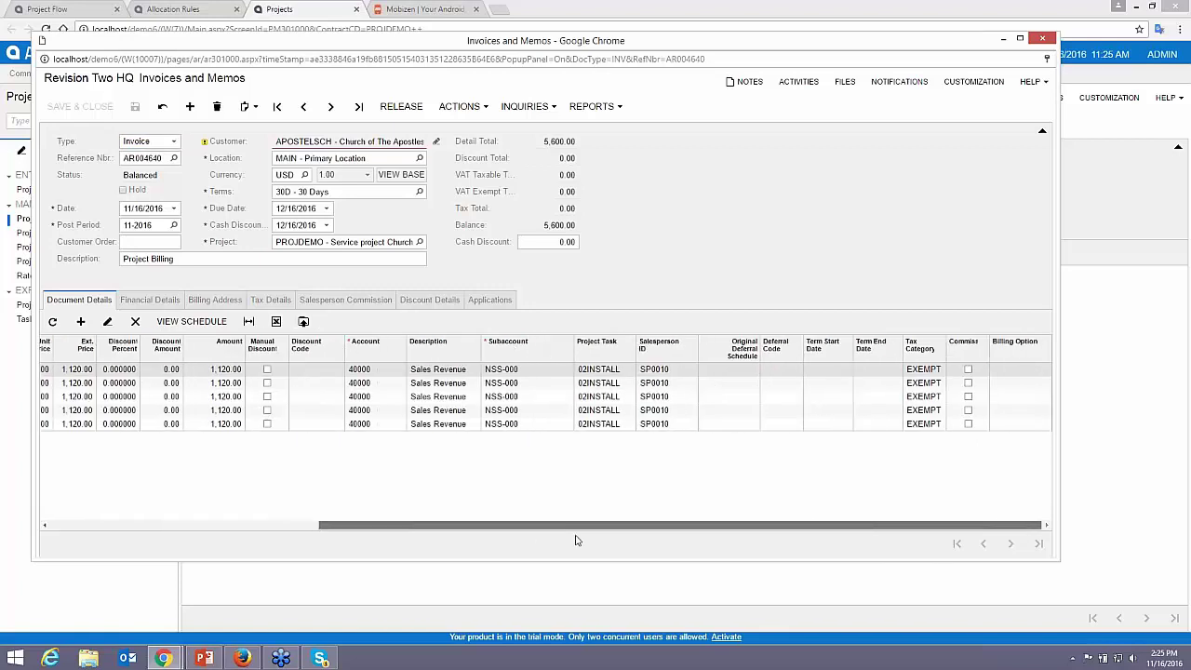
{"action": "left_click", "coordinate": [1029, 370]}
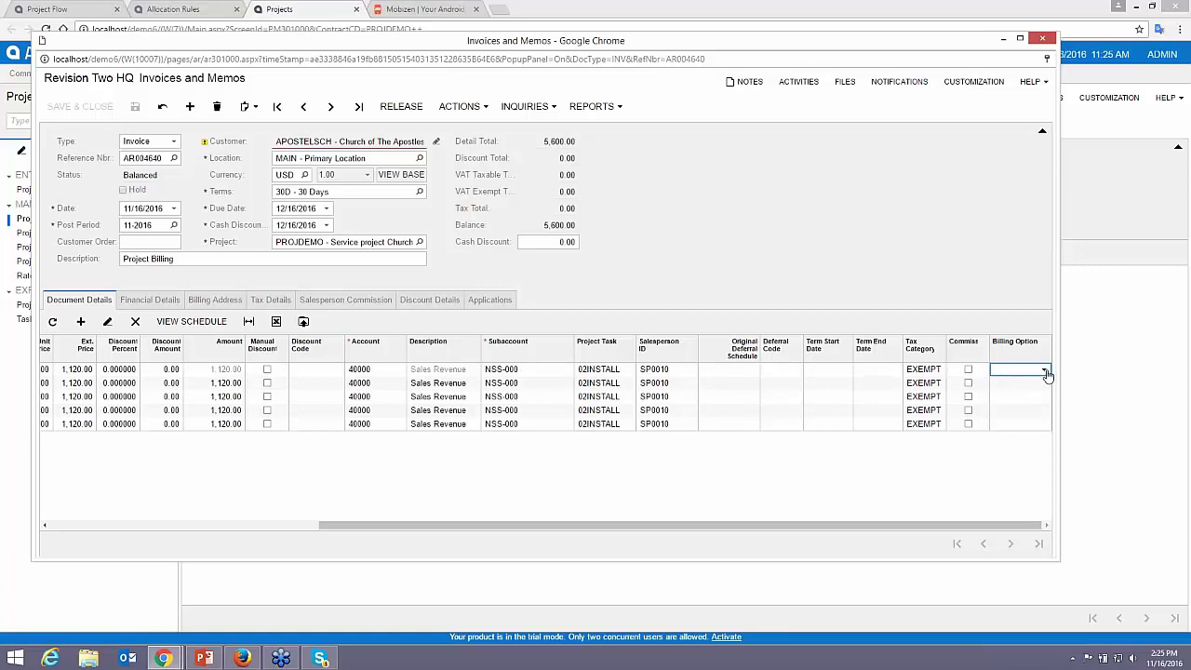
{"action": "left_click", "coordinate": [1044, 370]}
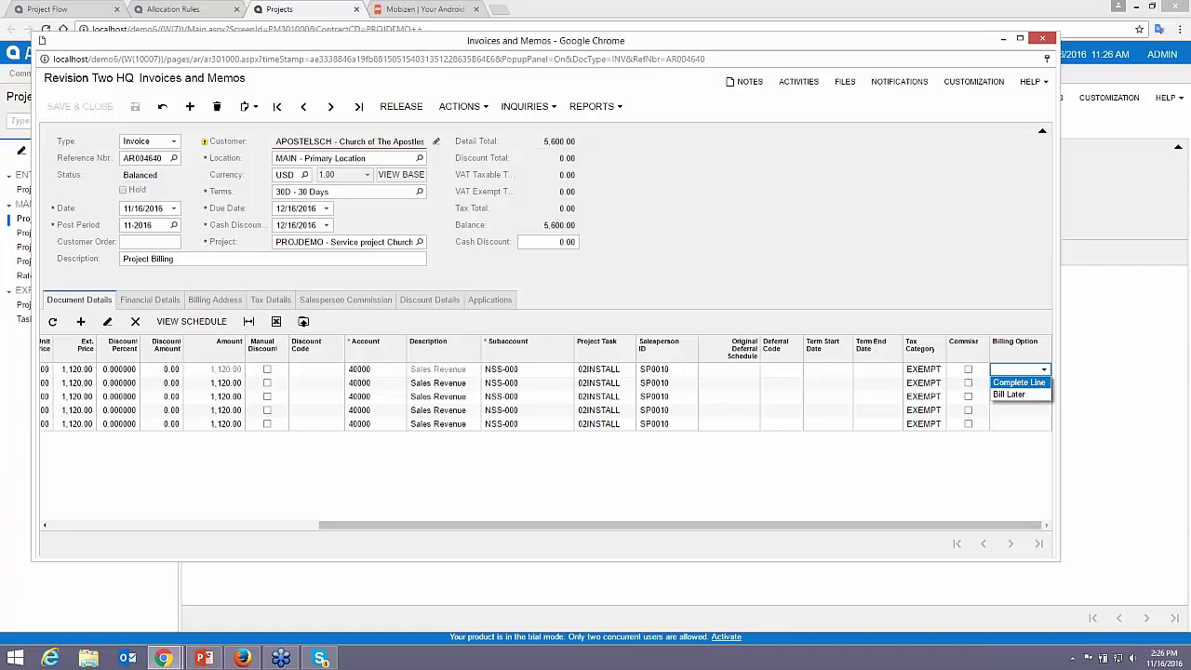
{"action": "left_click", "coordinate": [1044, 371]}
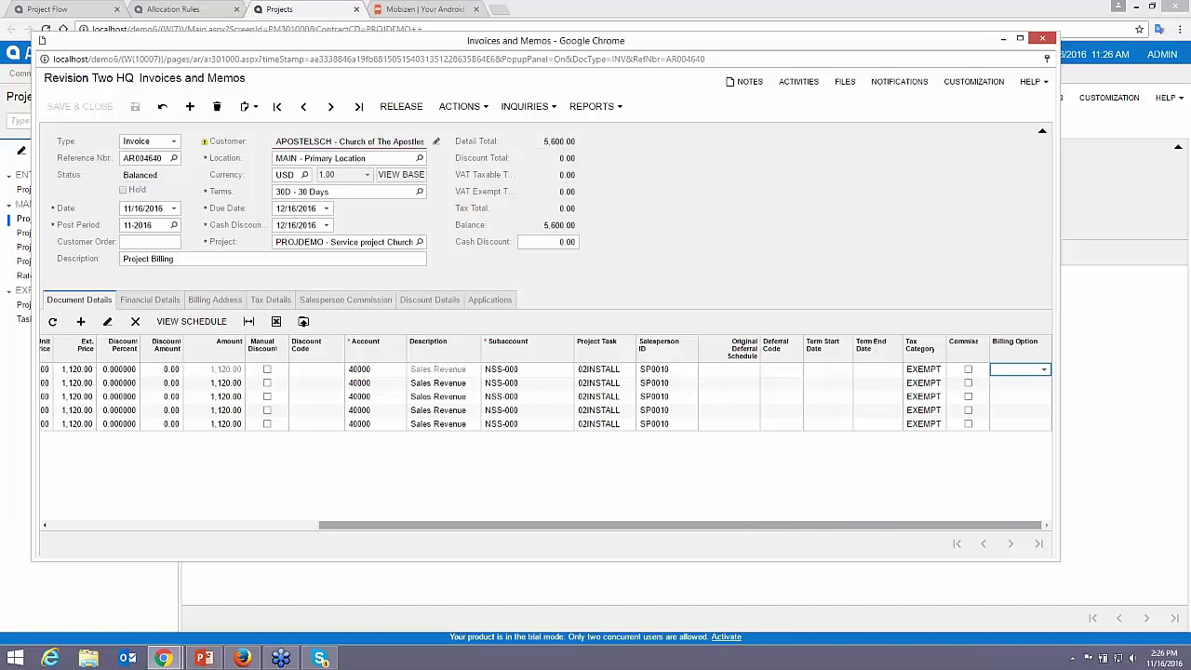
{"action": "left_click_drag", "start_coordinate": [905, 528], "coordinate": [551, 570]}
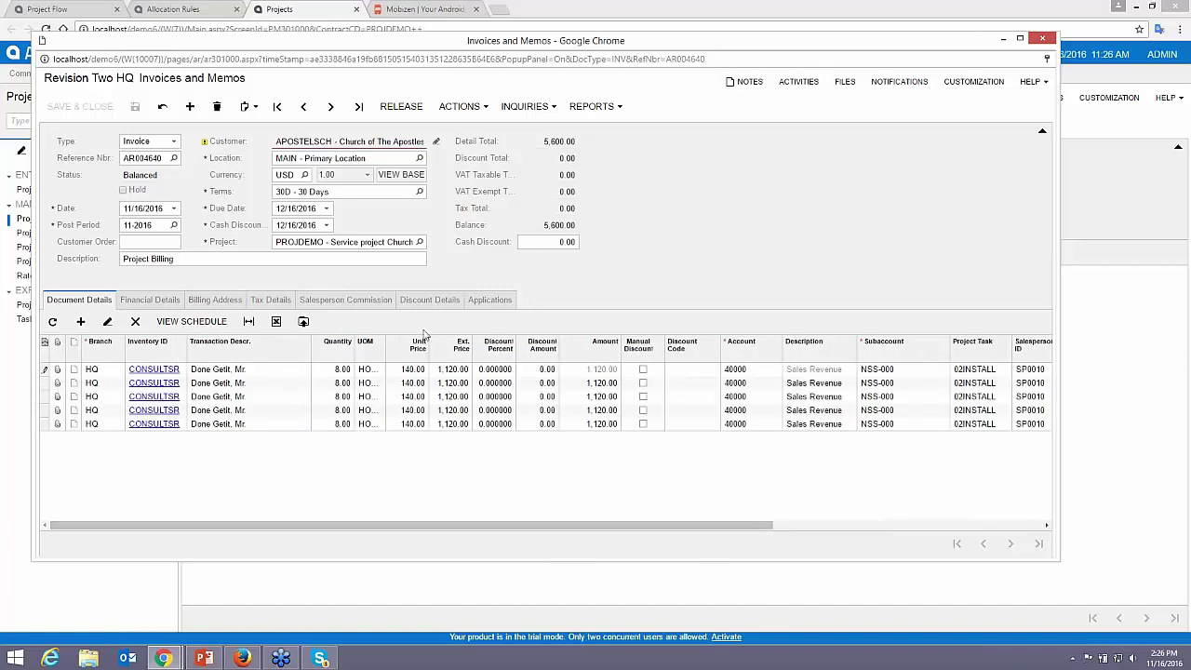
{"action": "left_click", "coordinate": [401, 106]}
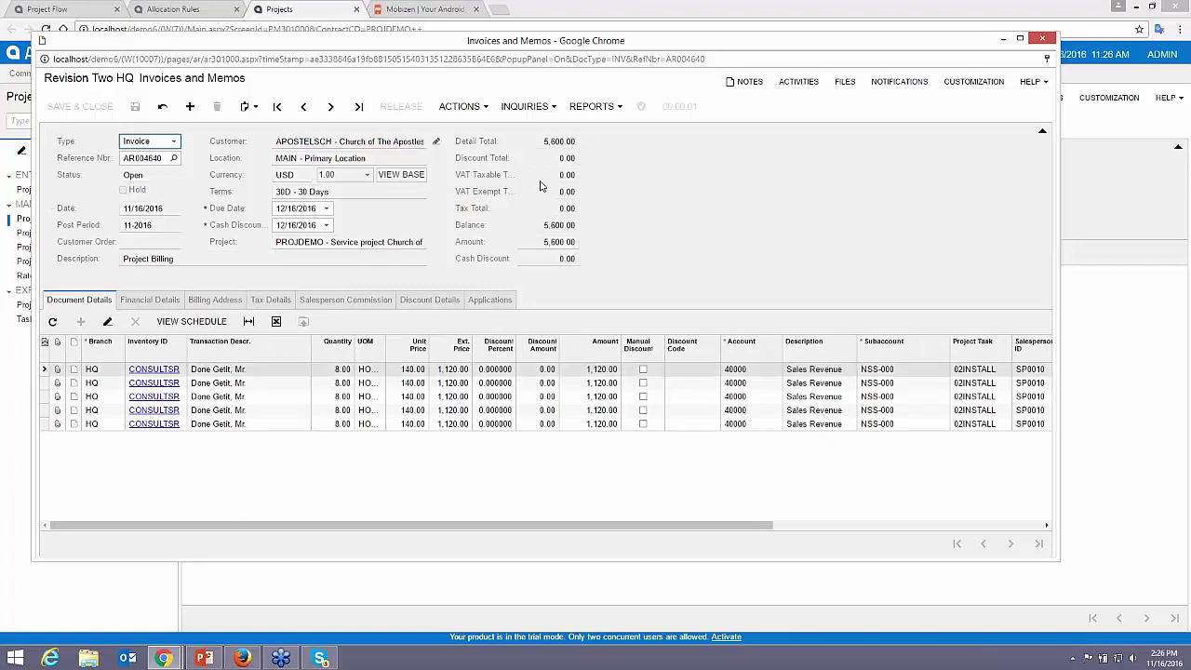
- Close invoice AR004640, pass through Project Flow, and switch to the Mobizen phone-mirroring tab
{"action": "left_click", "coordinate": [1043, 40]}
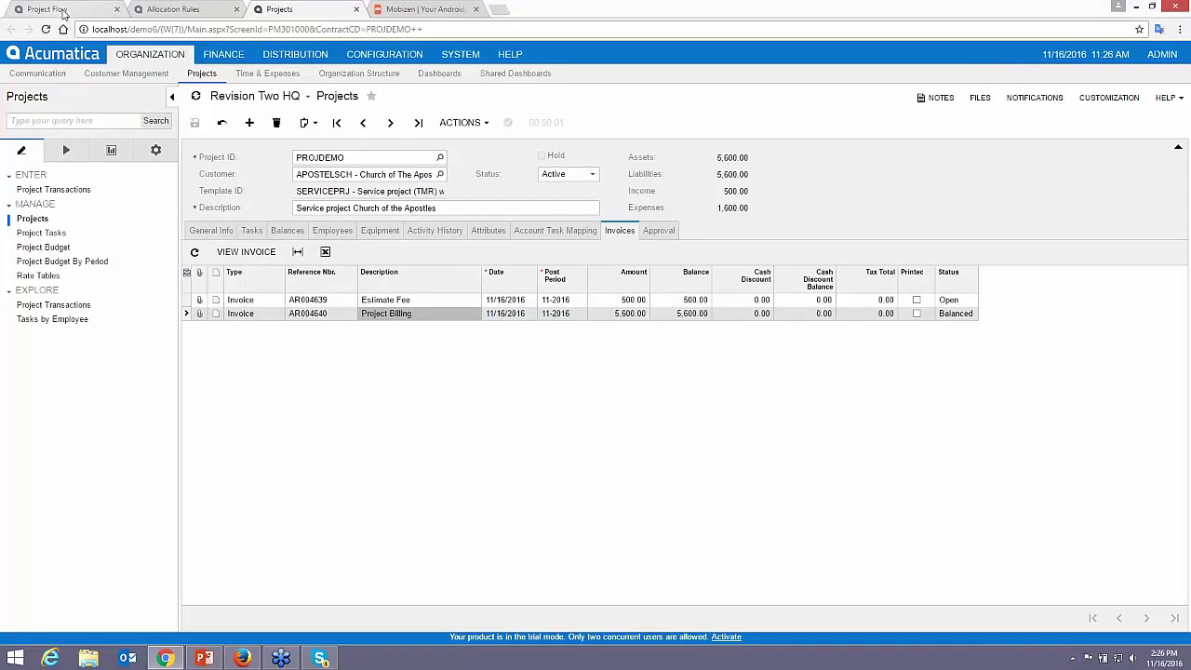
{"action": "left_click", "coordinate": [52, 10]}
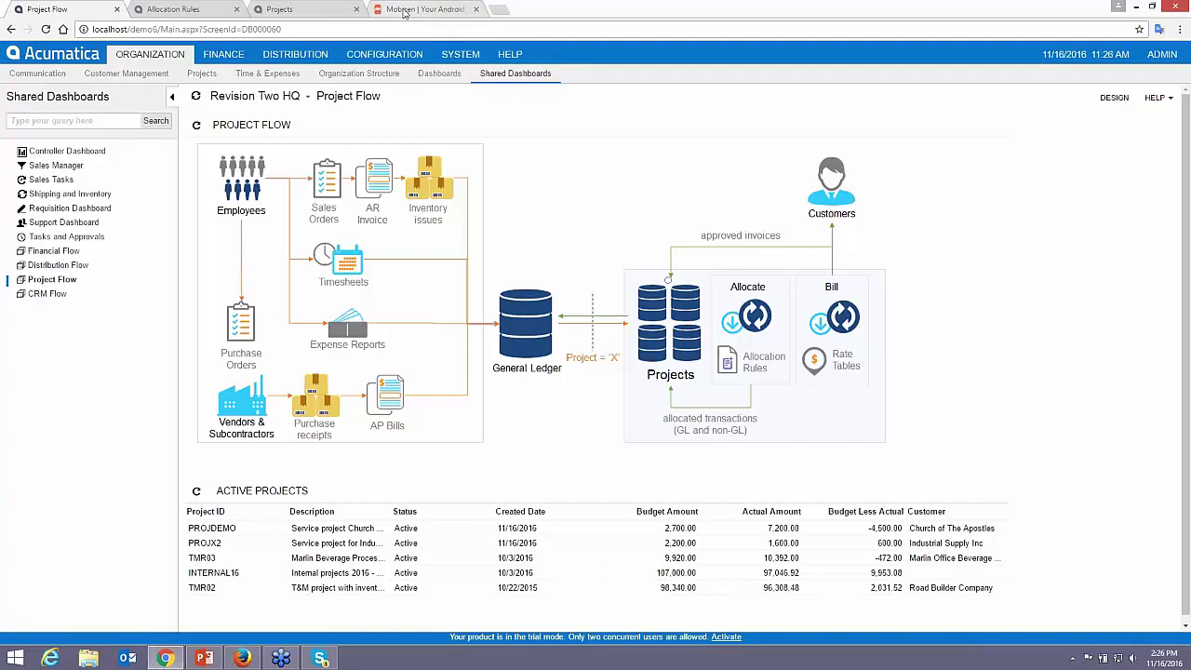
{"action": "left_click", "coordinate": [405, 11]}
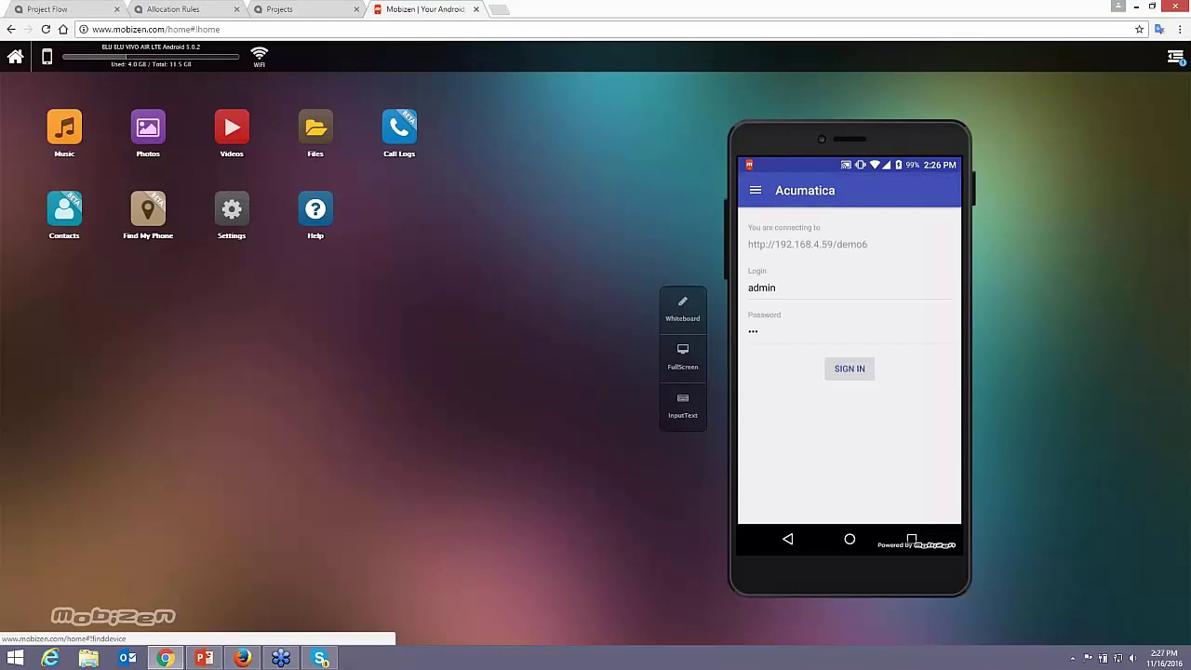
- Enlarge the mirrored Acumatica app to full screen and scroll through the Revision Two HQ menu tiles
{"action": "left_click", "coordinate": [679, 363]}
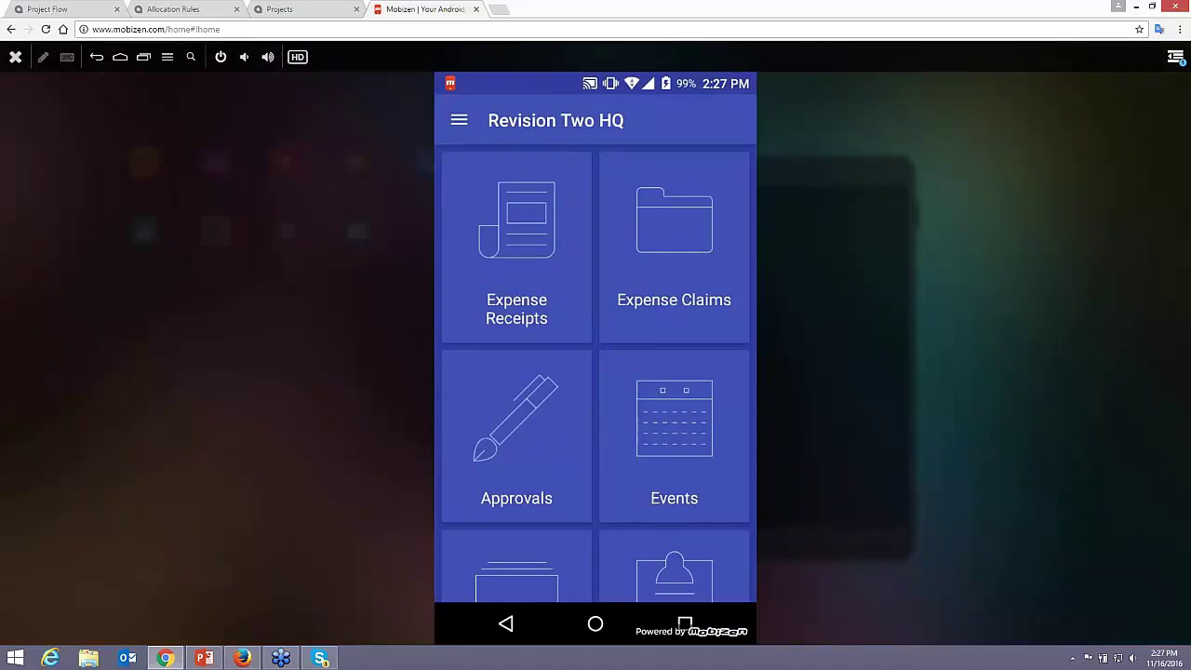
{"action": "scroll", "coordinate": [595, 372], "scroll_direction": "down", "scroll_amount": 5}
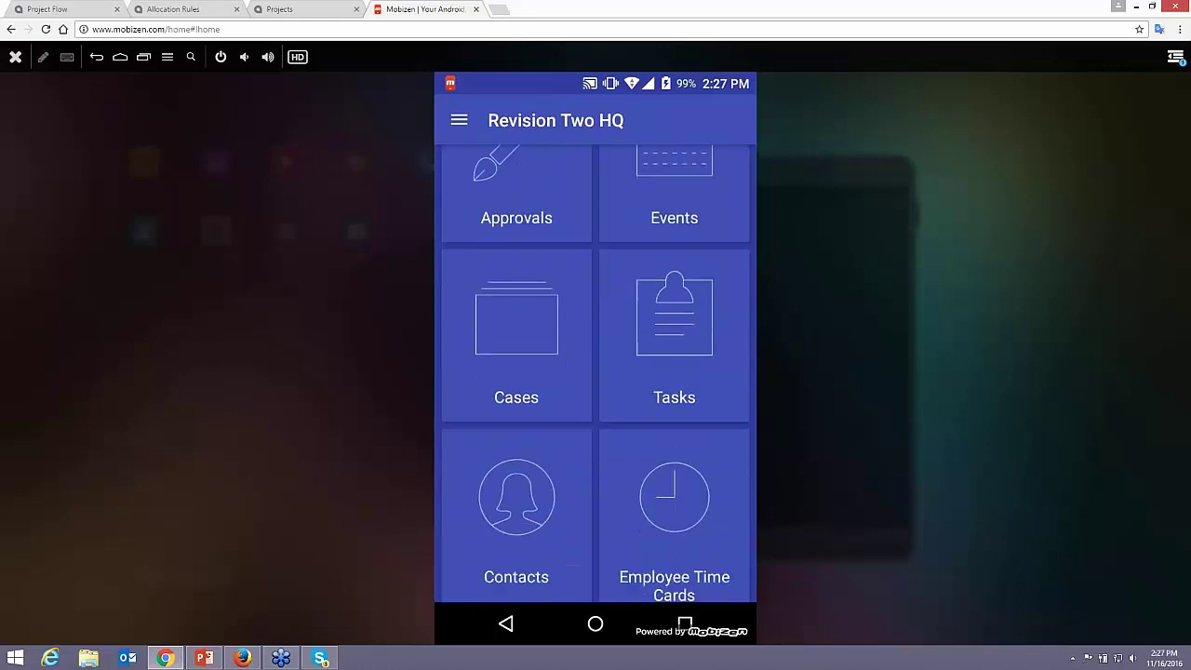
{"action": "scroll", "coordinate": [595, 372], "scroll_direction": "down", "scroll_amount": 8}
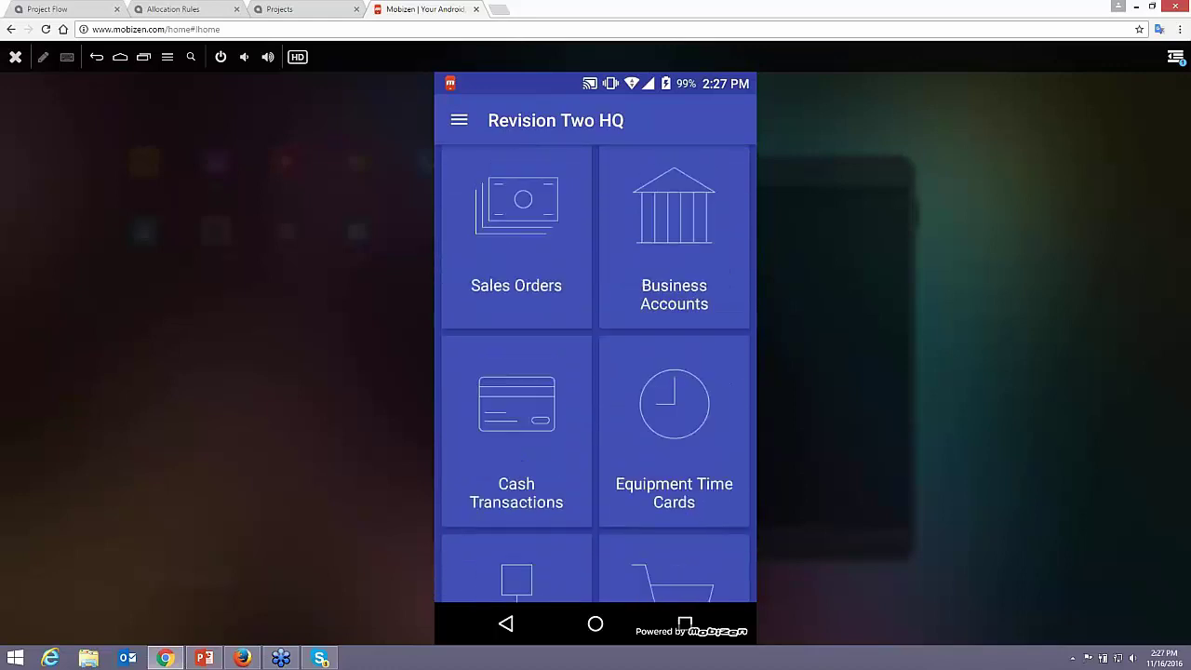
{"action": "scroll", "coordinate": [595, 373], "scroll_direction": "down", "scroll_amount": 3}
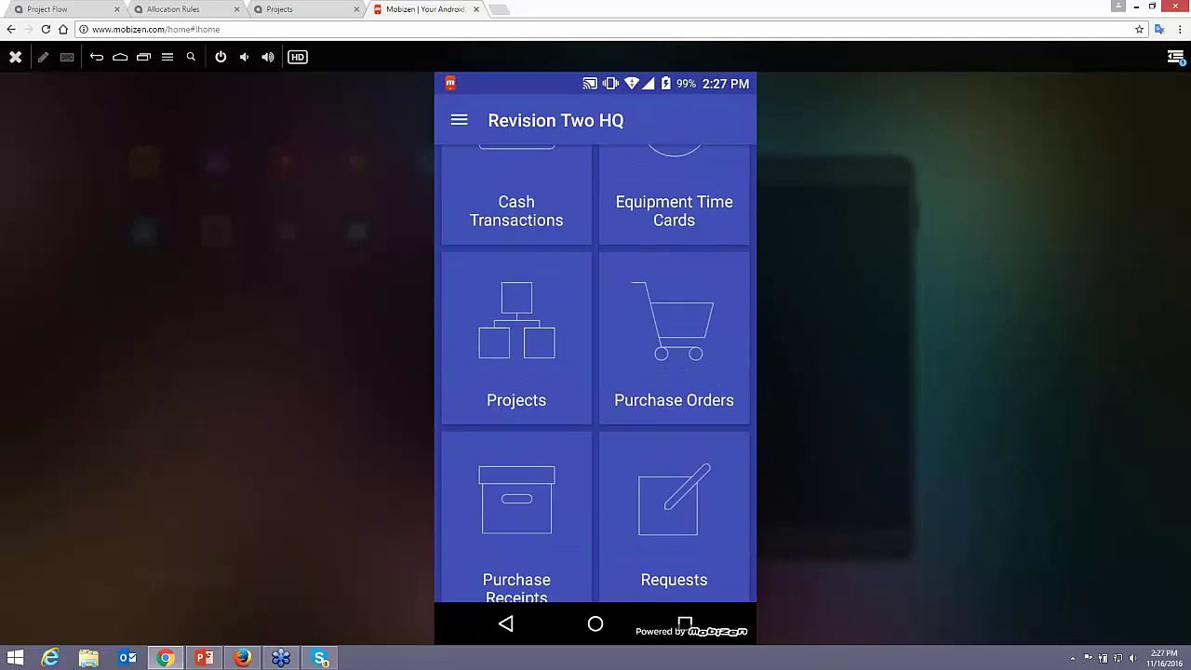
{"action": "scroll", "coordinate": [596, 372], "scroll_direction": "up", "scroll_amount": 10}
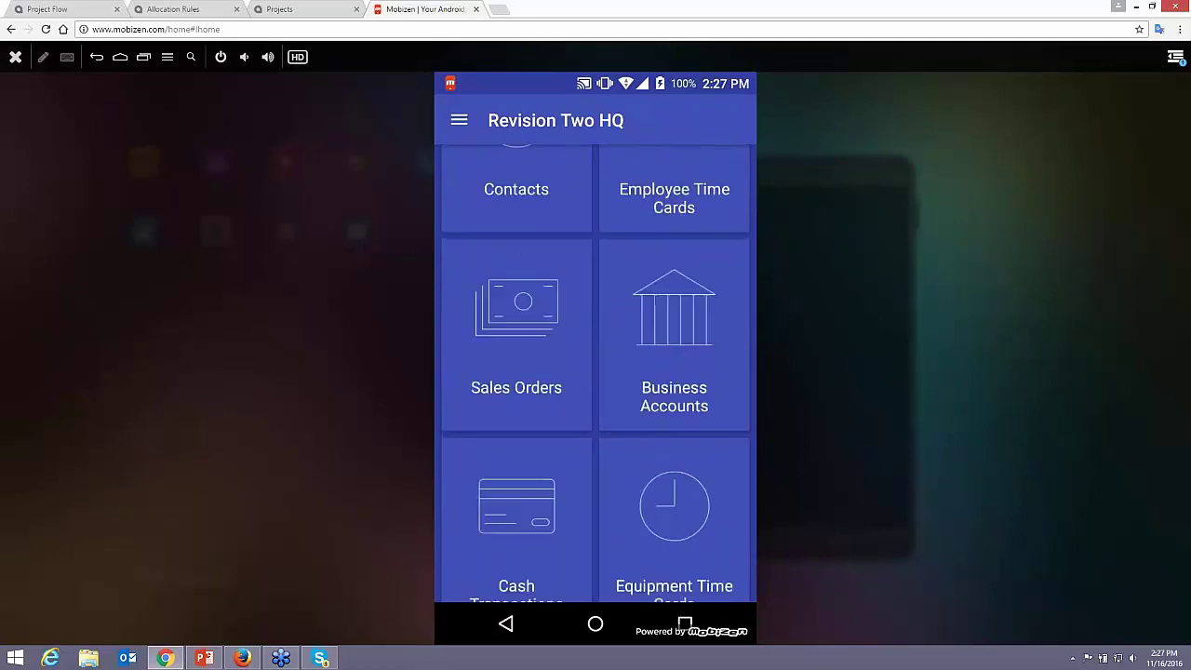
- Start a new expense receipt described 'food for project' with expense item Business dinner and lunch
{"action": "left_click", "coordinate": [517, 246]}
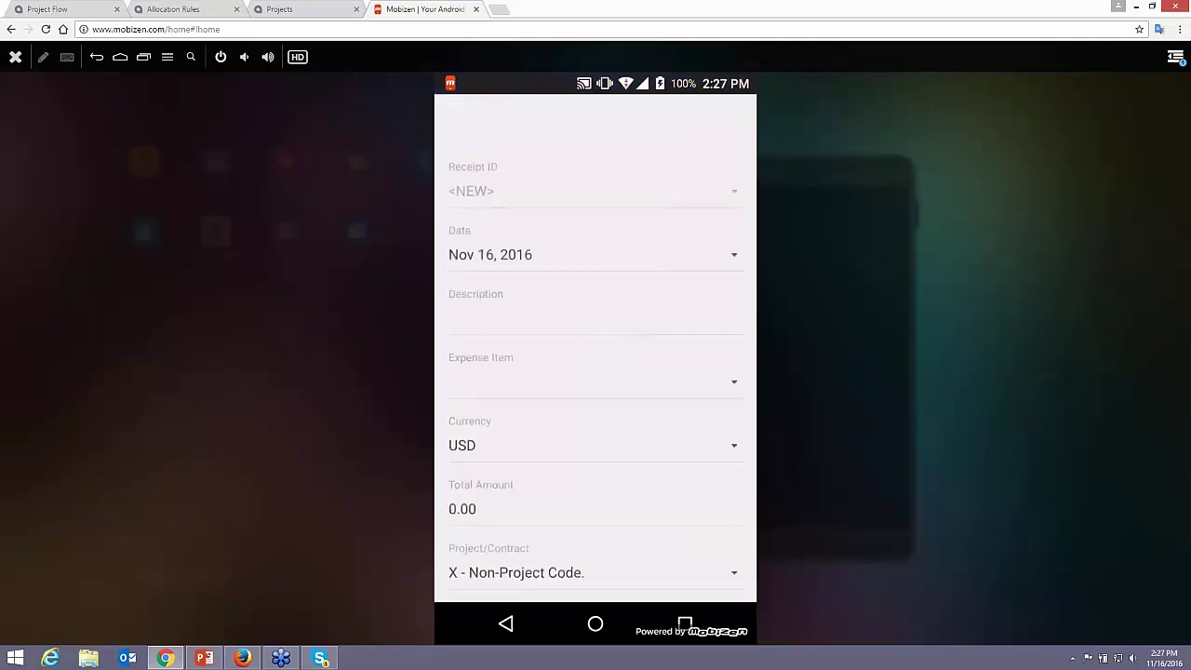
{"action": "left_click", "coordinate": [559, 317]}
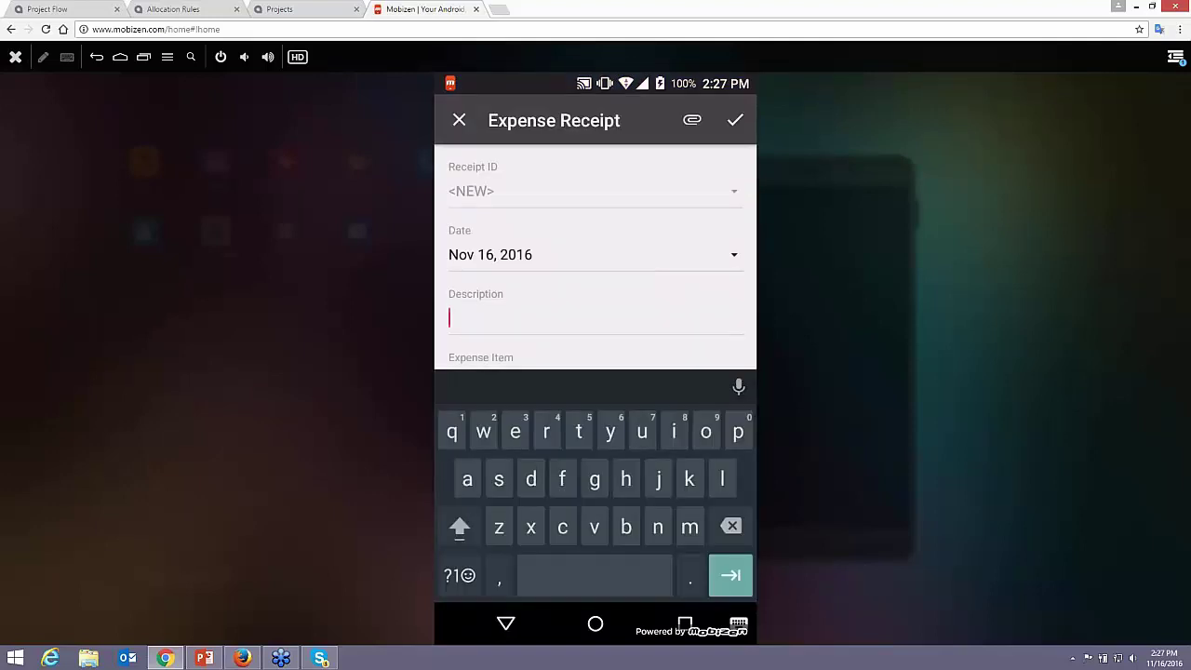
{"action": "type", "text": "food"}
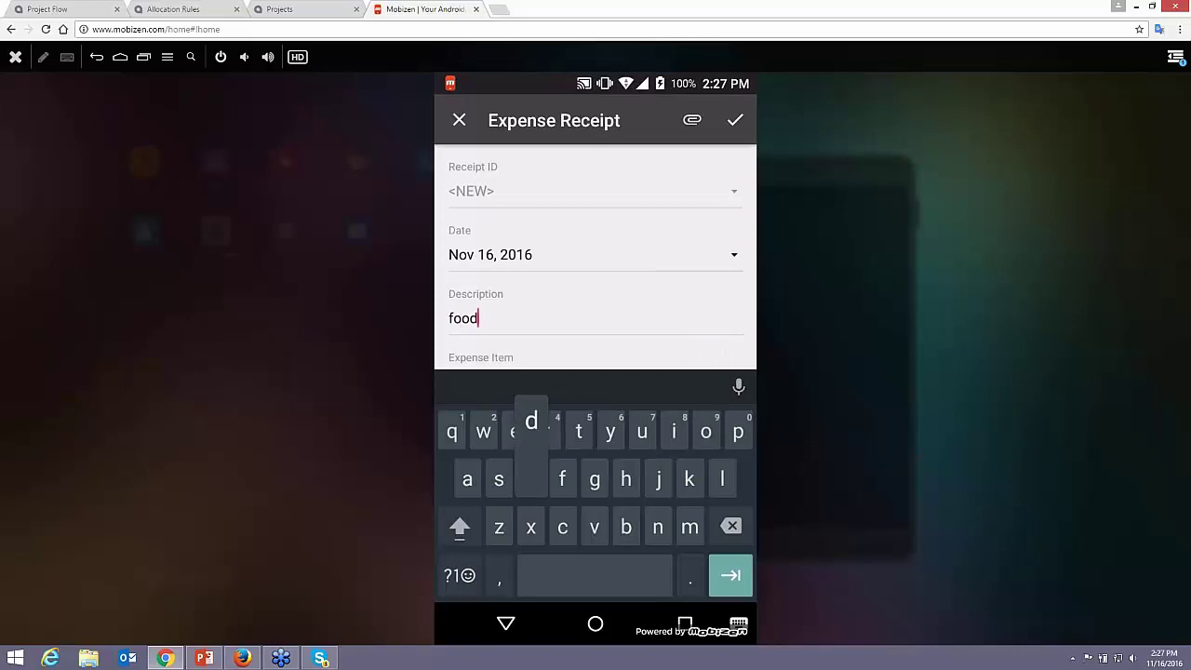
{"action": "type", "text": " for pr"}
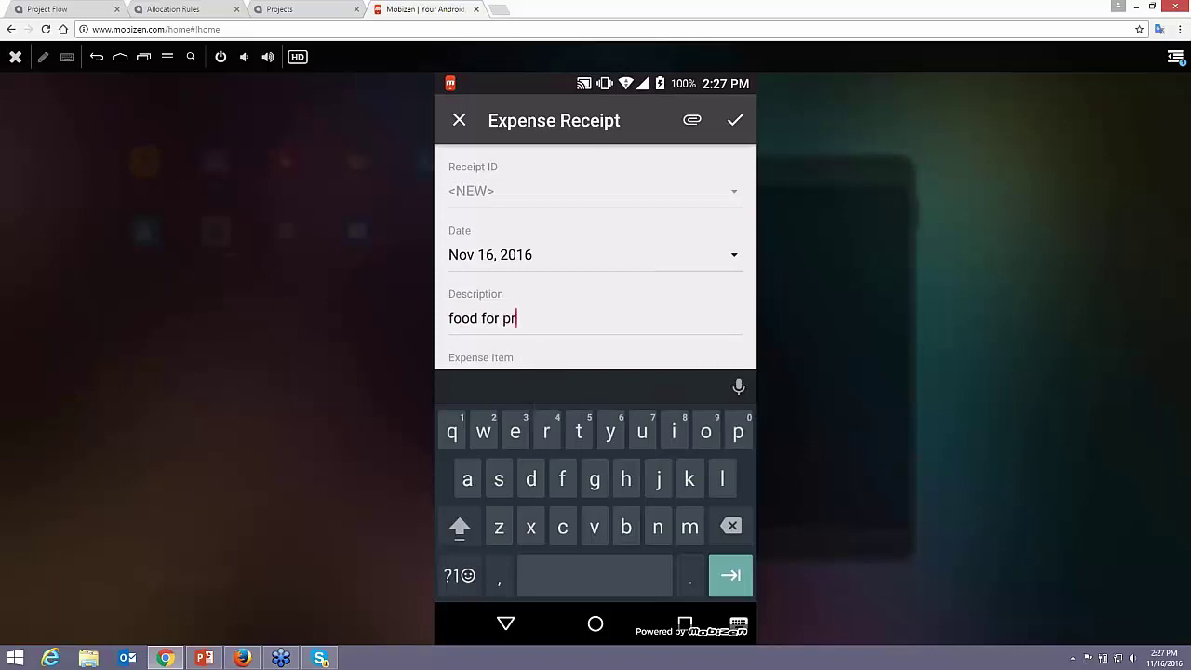
{"action": "type", "text": "oject"}
{"action": "key", "text": "Tab"}
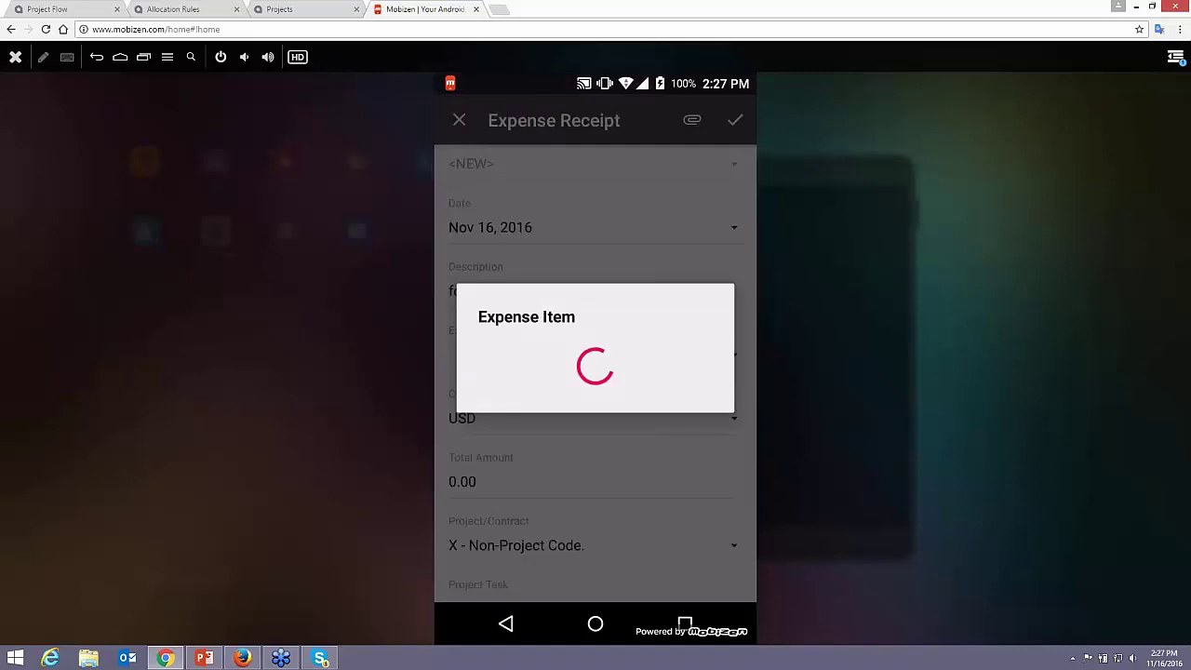
{"action": "left_click", "coordinate": [485, 279]}
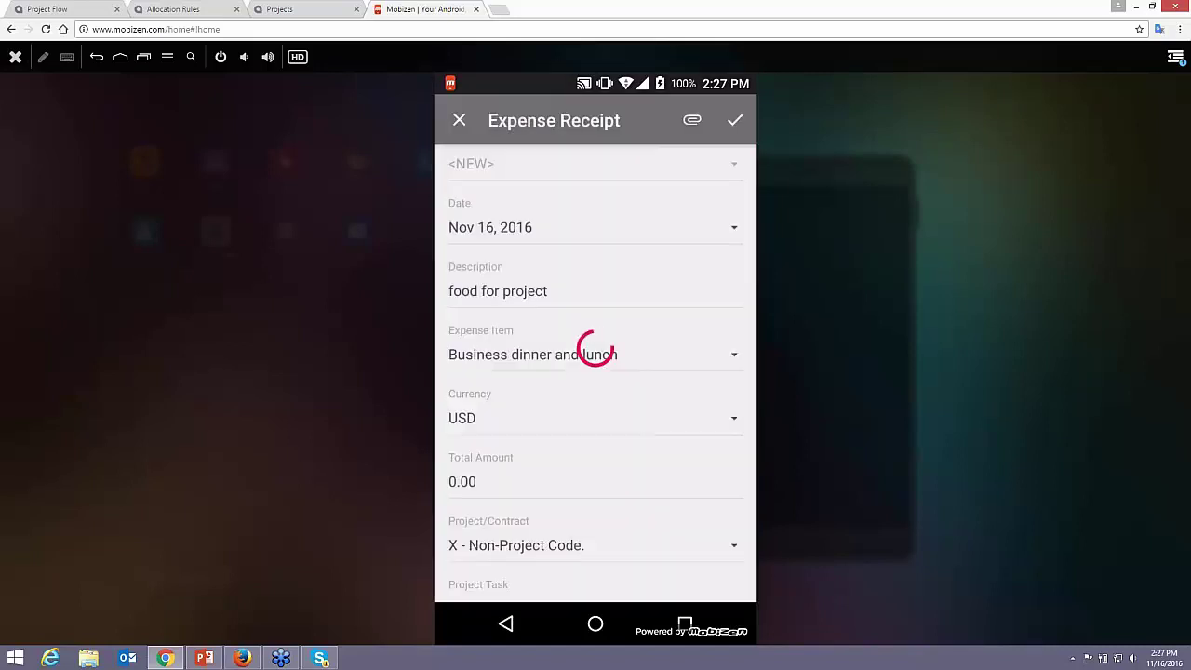
- Set the receipt total to 20.00, project PROJDEMO and project task 02INSTALL
{"action": "left_click", "coordinate": [462, 481]}
{"action": "type", "text": "20"}
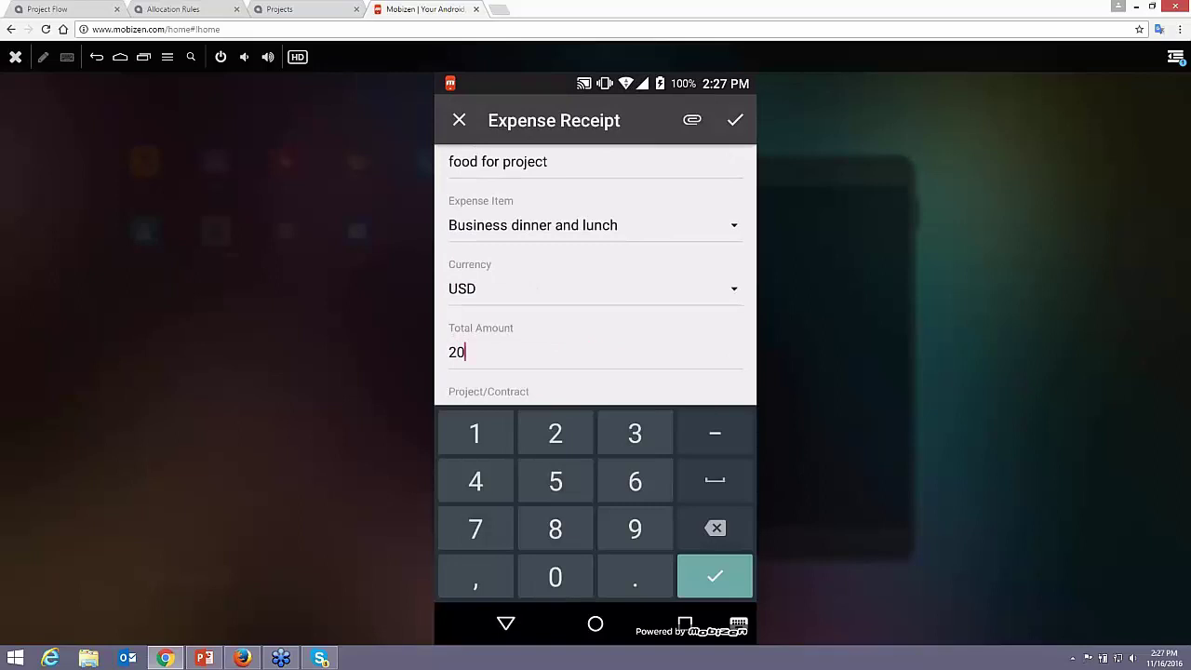
{"action": "key", "text": "Return"}
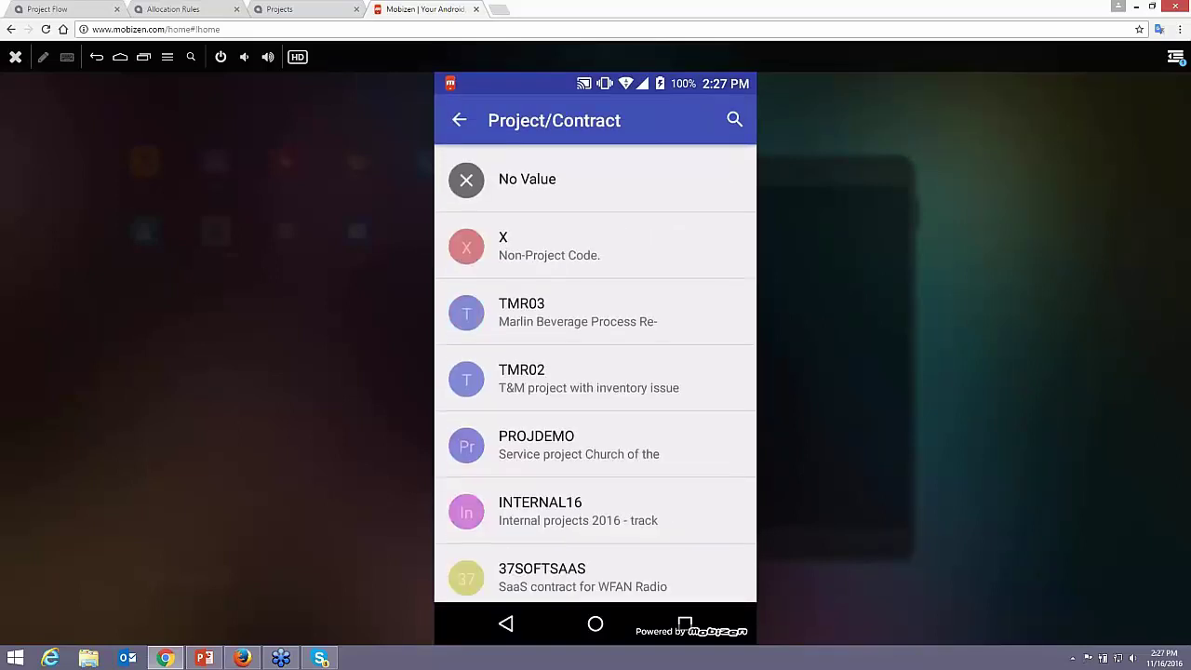
{"action": "left_click", "coordinate": [536, 445]}
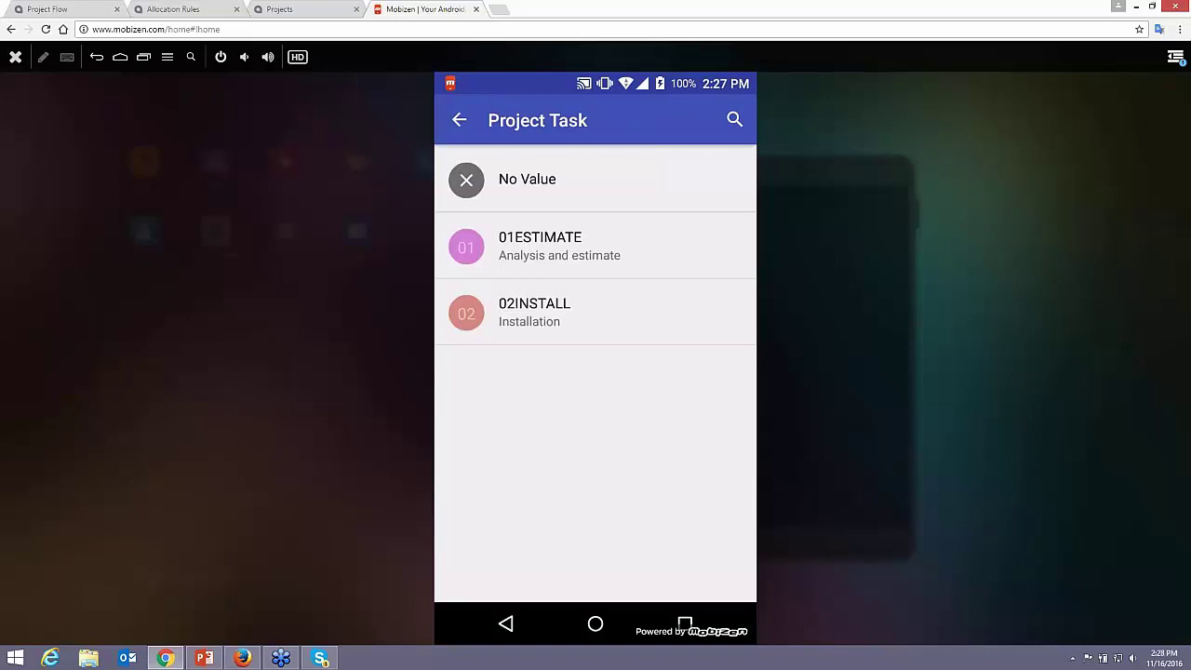
{"action": "left_click", "coordinate": [539, 245]}
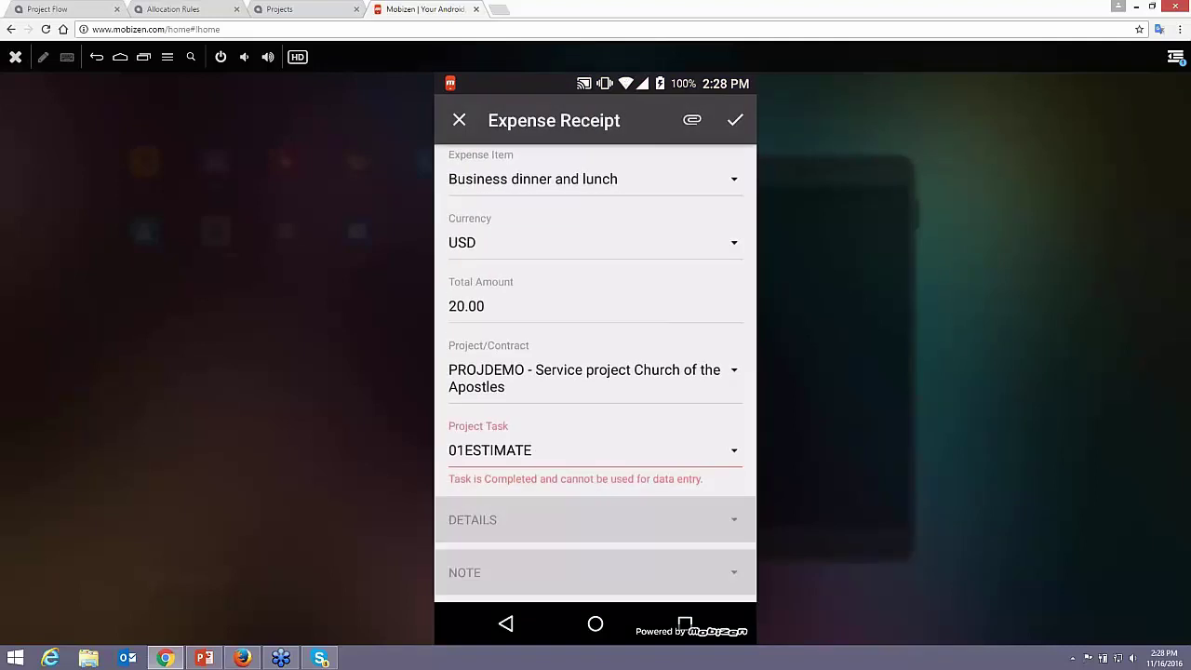
{"action": "left_click", "coordinate": [595, 451]}
{"action": "left_click", "coordinate": [598, 331]}
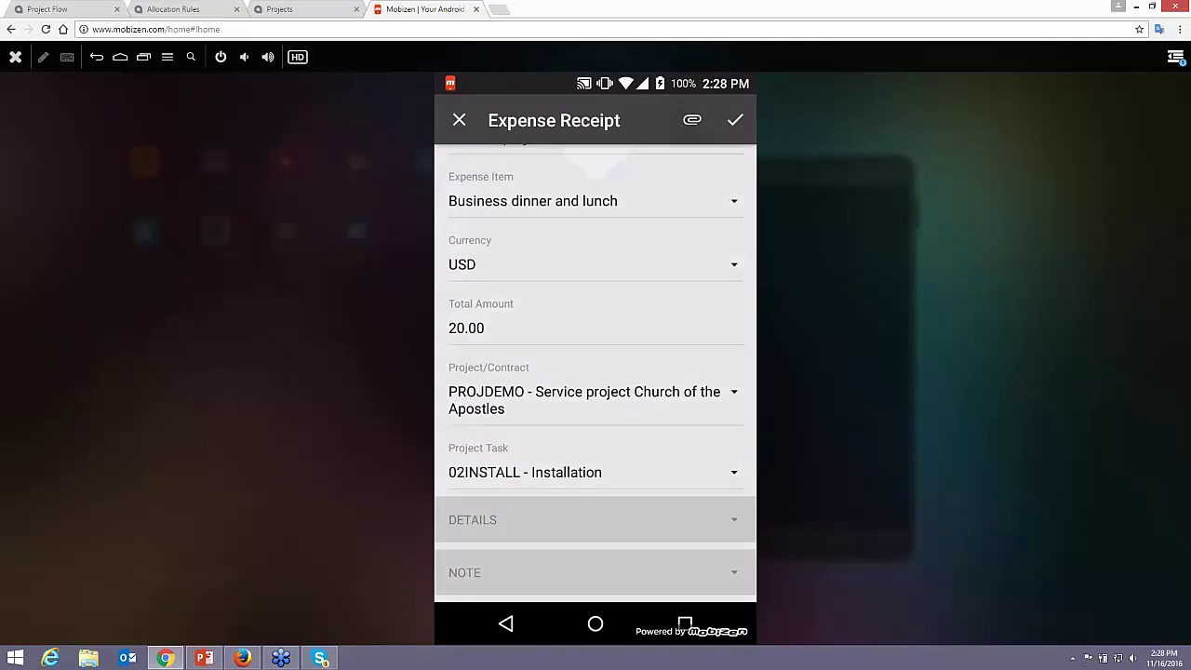
{"action": "left_click", "coordinate": [692, 119]}
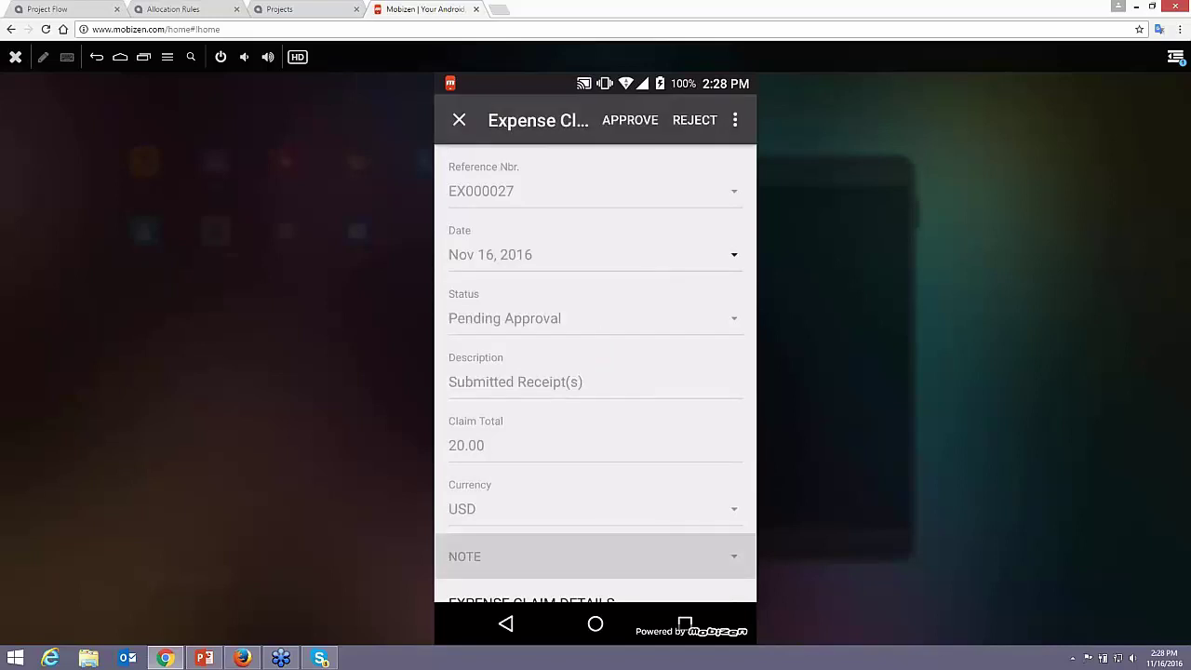
- Close expense claim EX000027 and go back to the Revision Two HQ home screen
{"action": "key", "text": "Escape"}
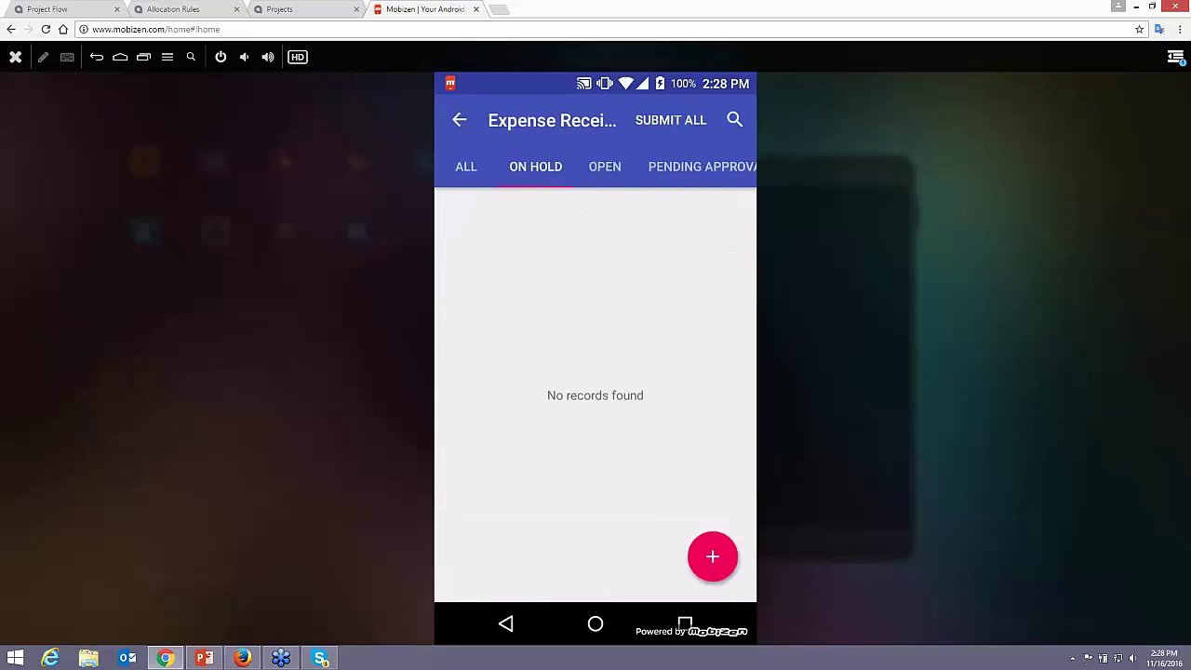
{"action": "key", "text": "Escape"}
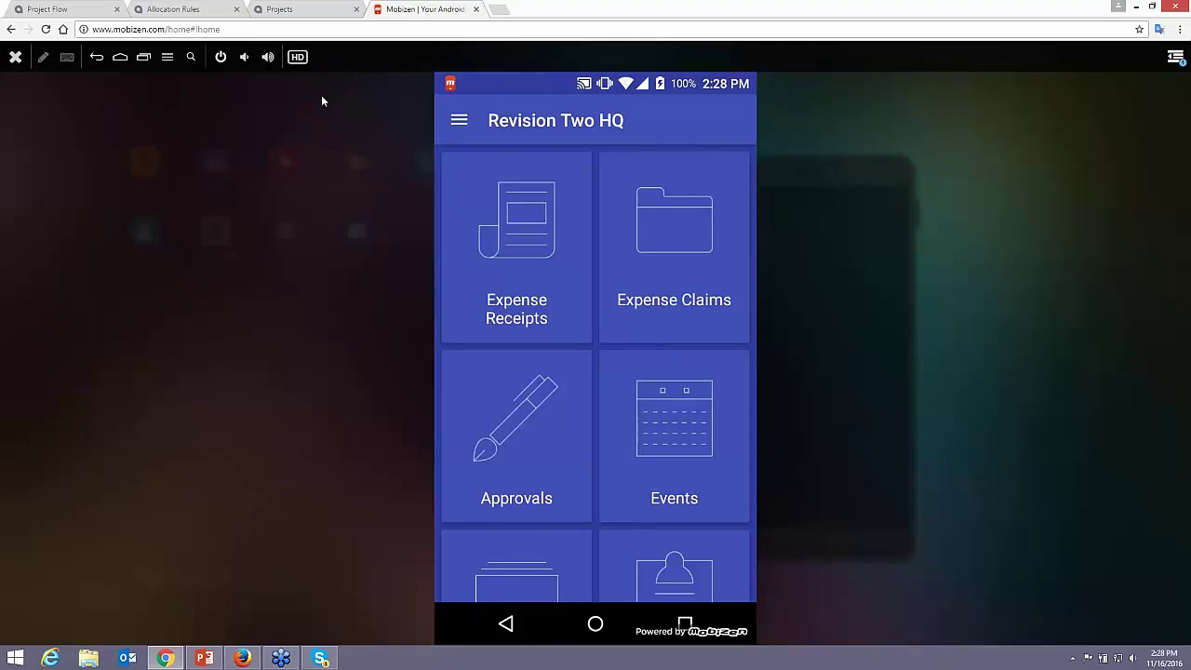
- Switch to the Project Flow dashboard and open the Project Summary report from the Projects reports list
{"action": "left_click", "coordinate": [303, 11]}
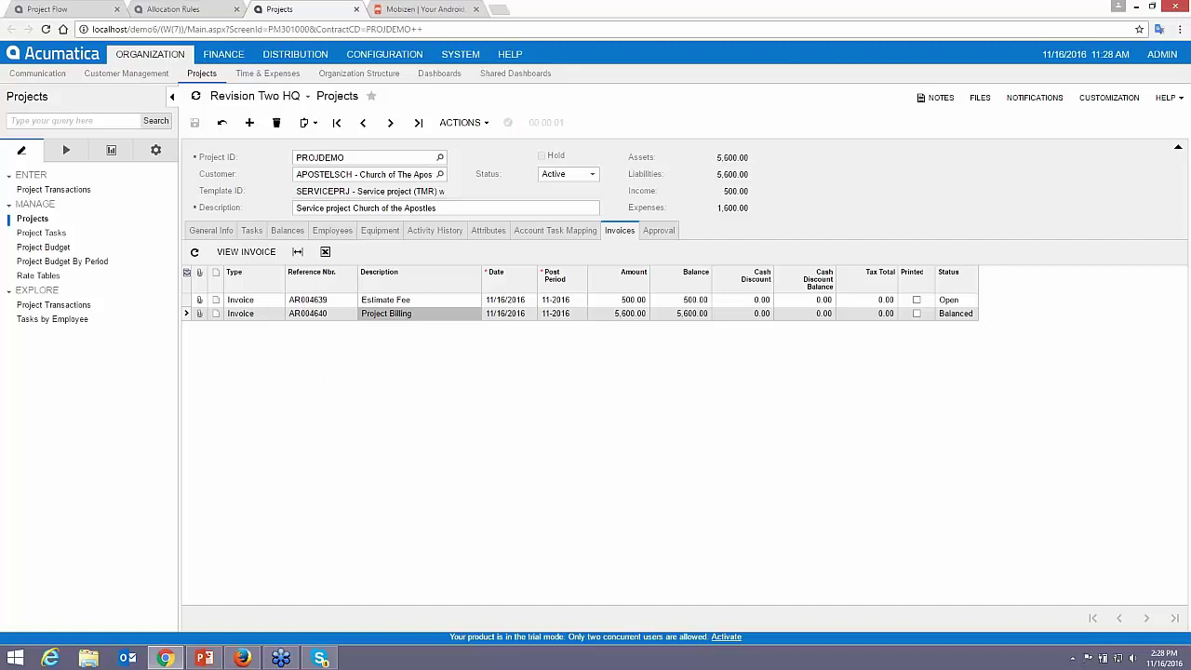
{"action": "left_click", "coordinate": [172, 9]}
{"action": "left_click", "coordinate": [46, 9]}
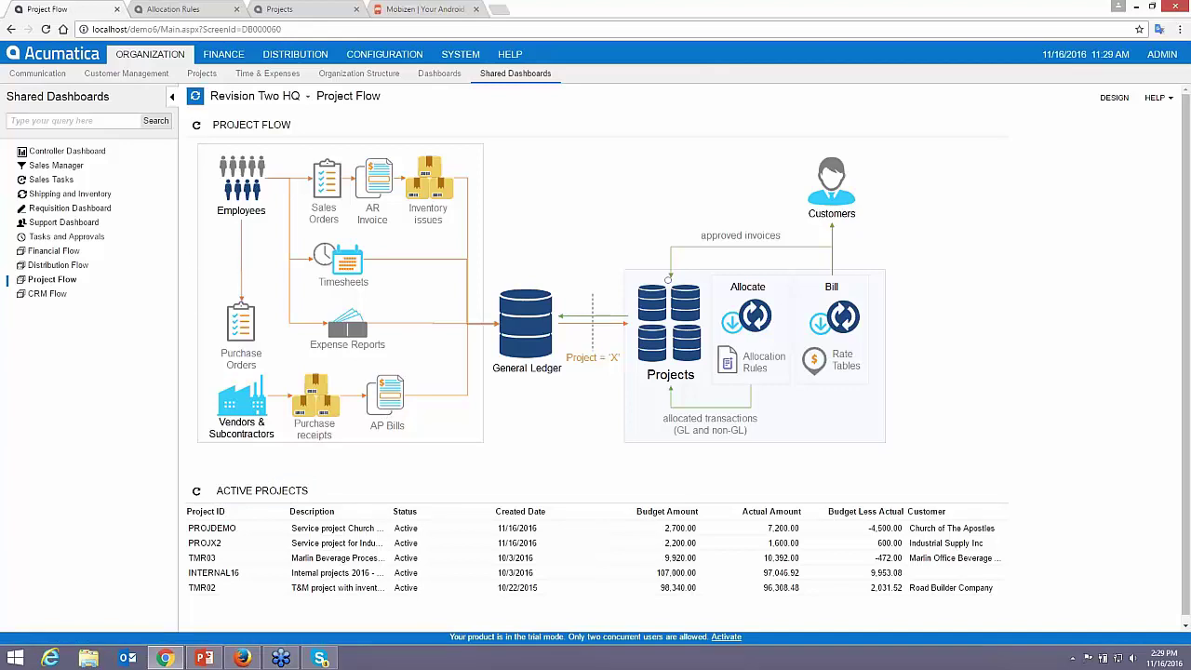
{"action": "left_click", "coordinate": [202, 72]}
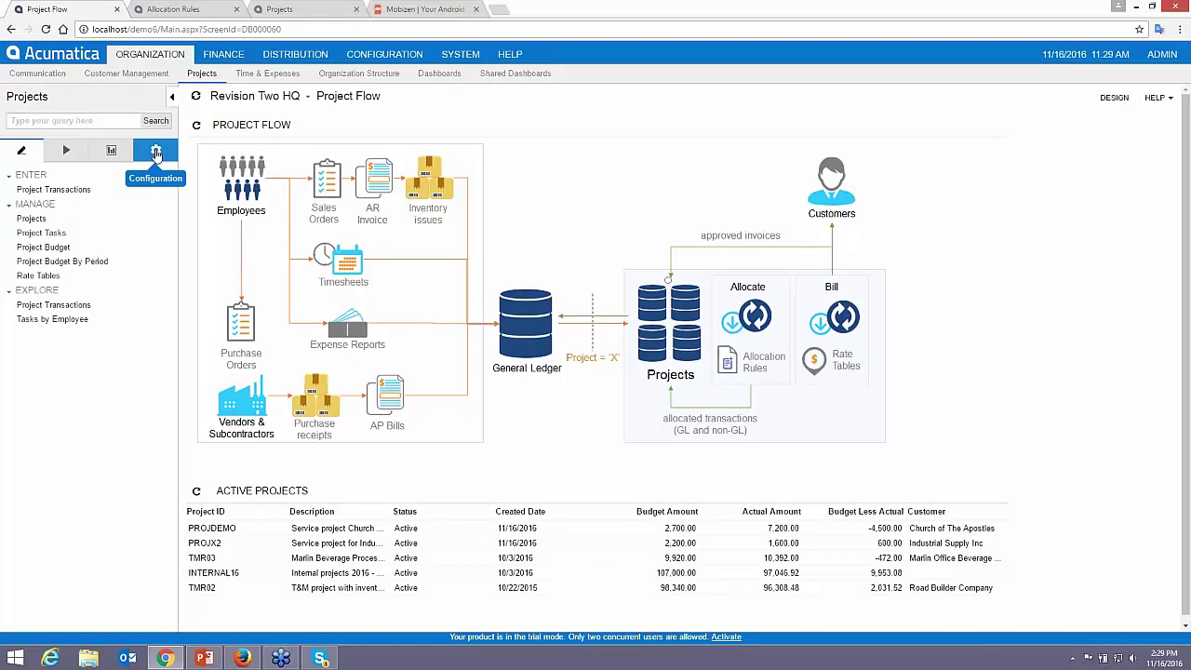
{"action": "left_click", "coordinate": [109, 153]}
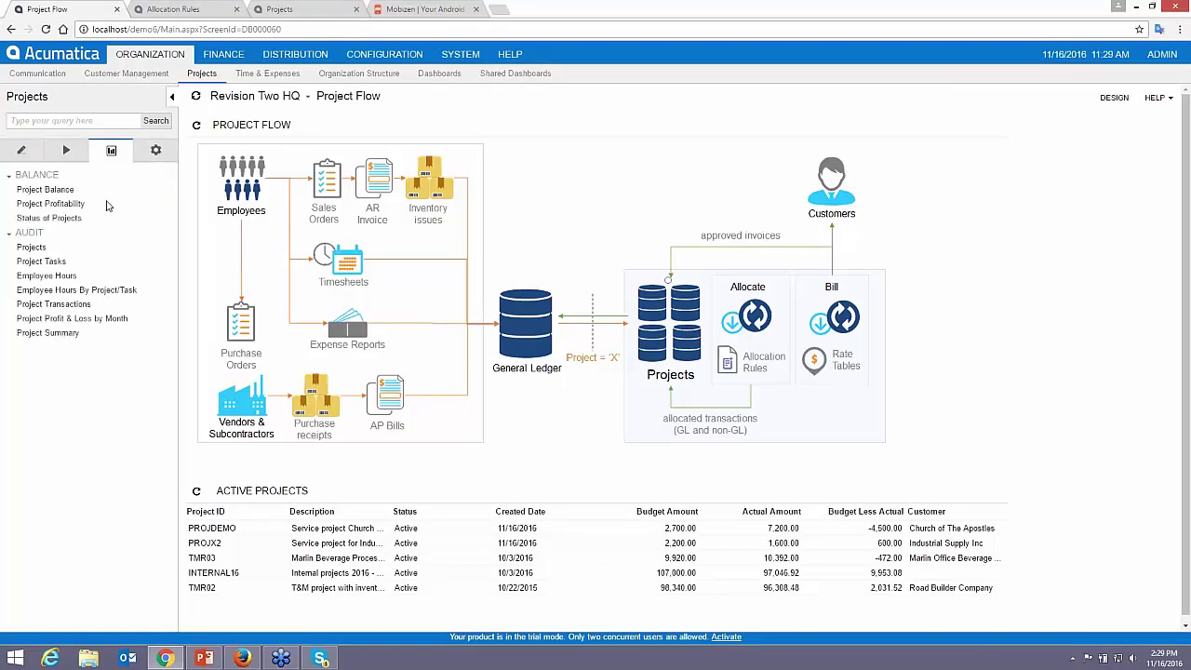
{"action": "left_click", "coordinate": [51, 333]}
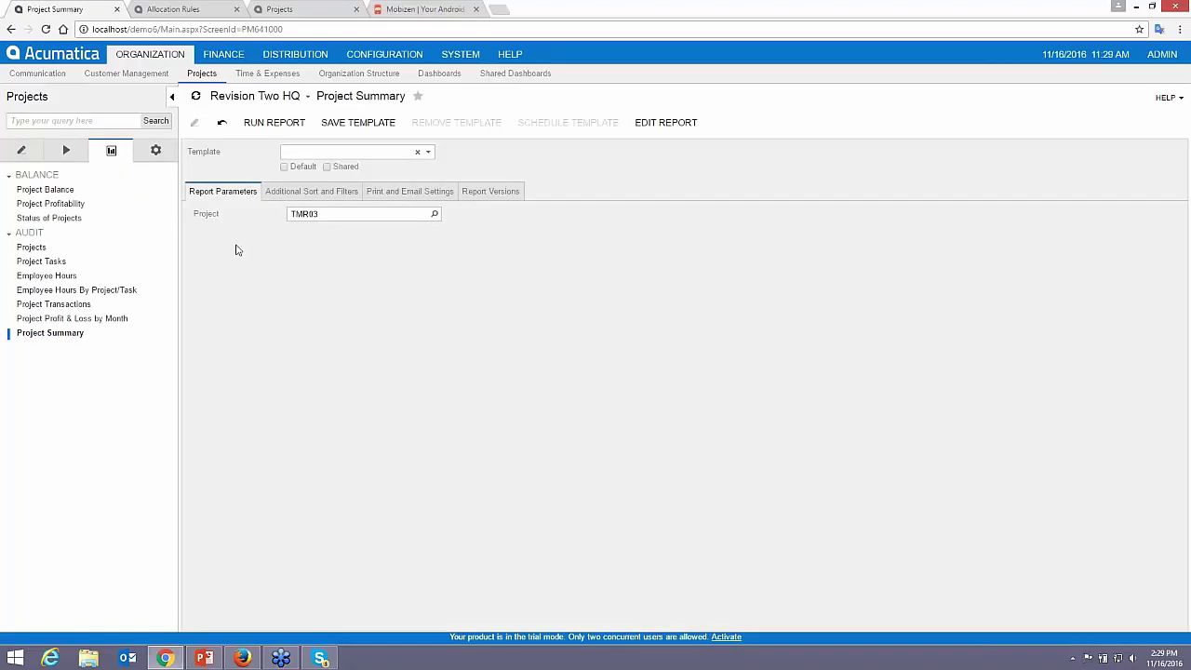
- Run the Project Summary for TMR03, view its linked purchase order, then close the purchase order, allocation rules and projects tabs
{"action": "left_click", "coordinate": [268, 125]}
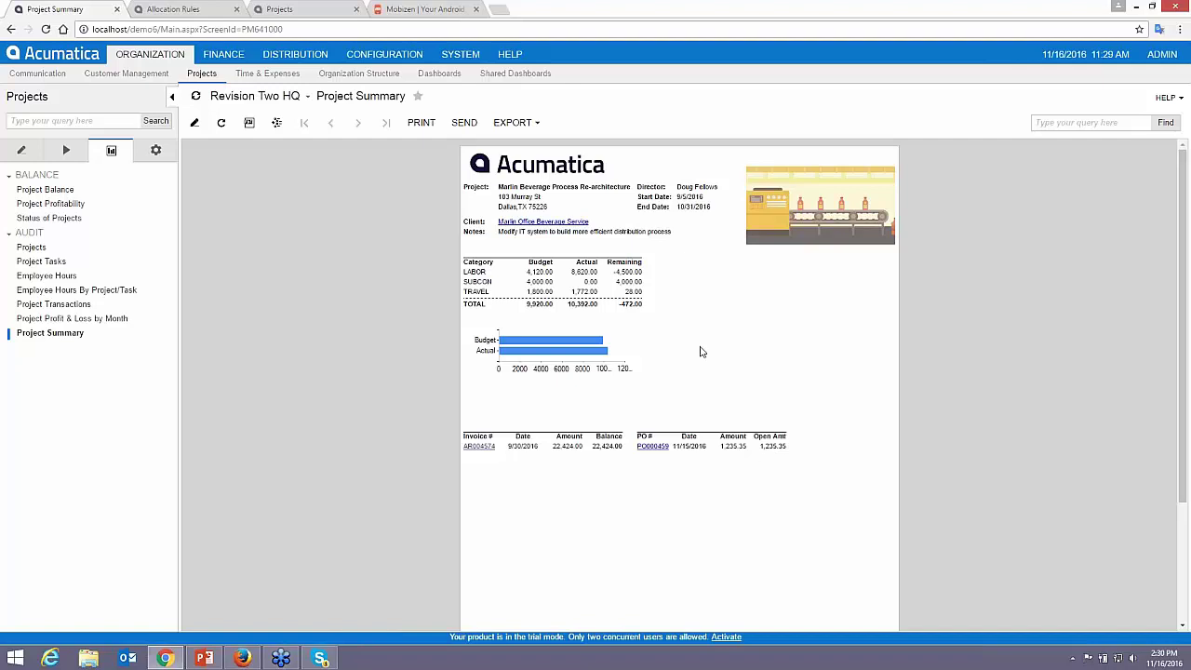
{"action": "left_click", "coordinate": [649, 446]}
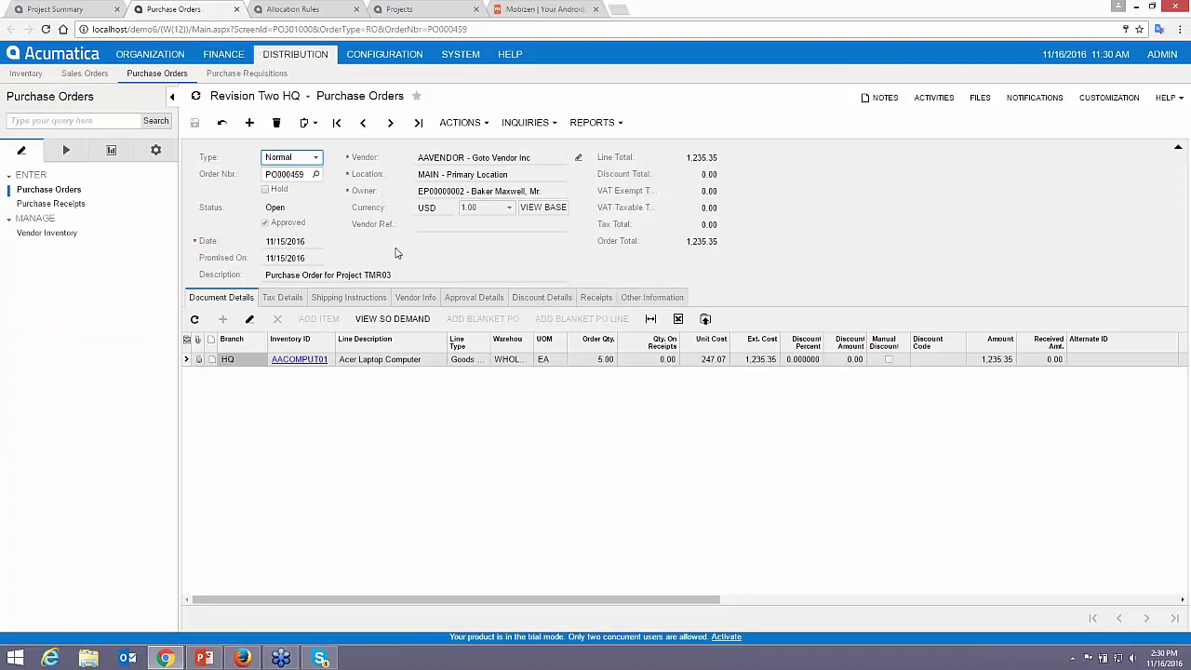
{"action": "left_click", "coordinate": [237, 9]}
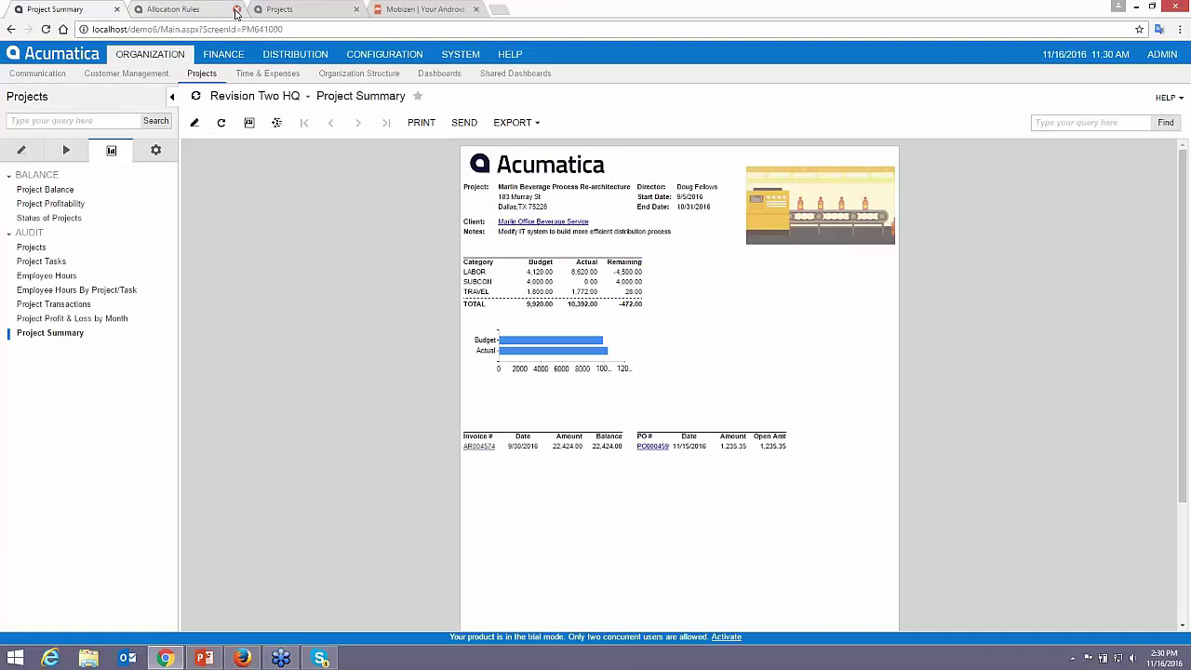
{"action": "left_click", "coordinate": [236, 9]}
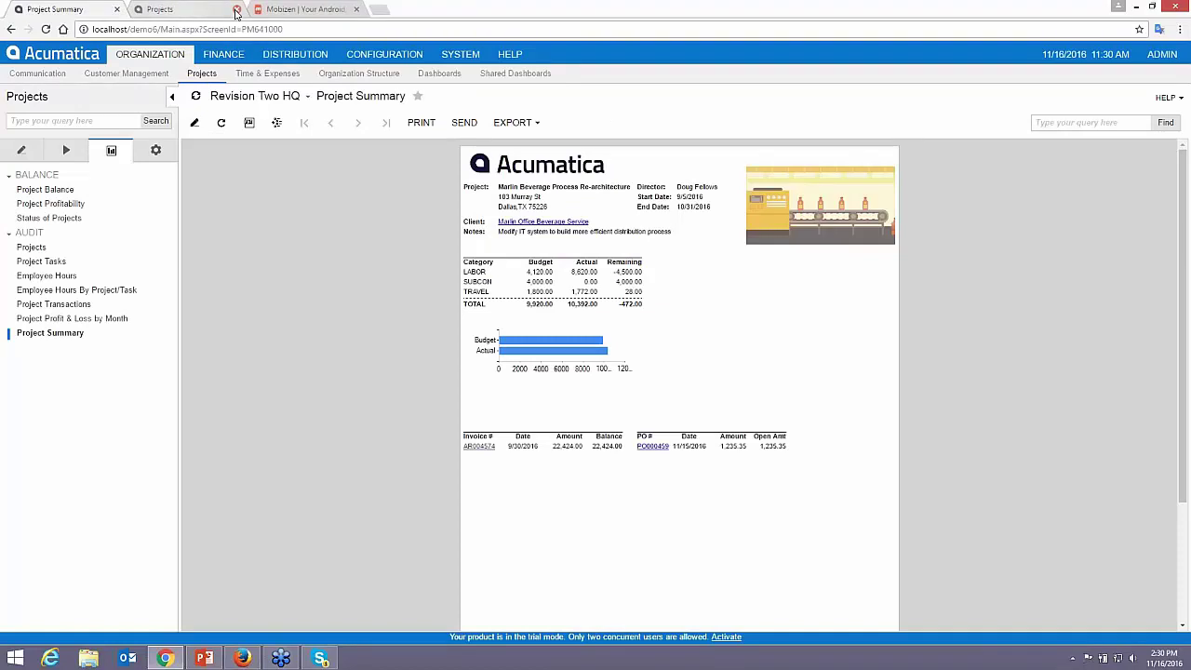
{"action": "left_click", "coordinate": [237, 9]}
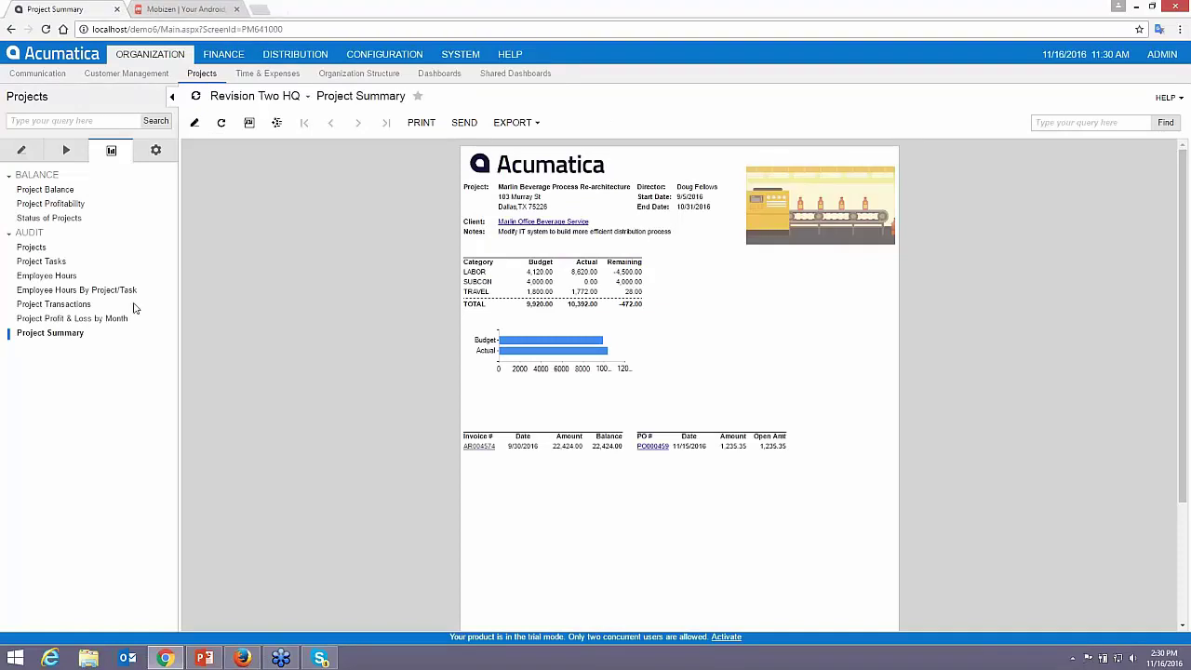
- Run Project Profit & Loss by Month with Start Project PROJDEMO for period 11-2016
{"action": "left_click", "coordinate": [93, 320]}
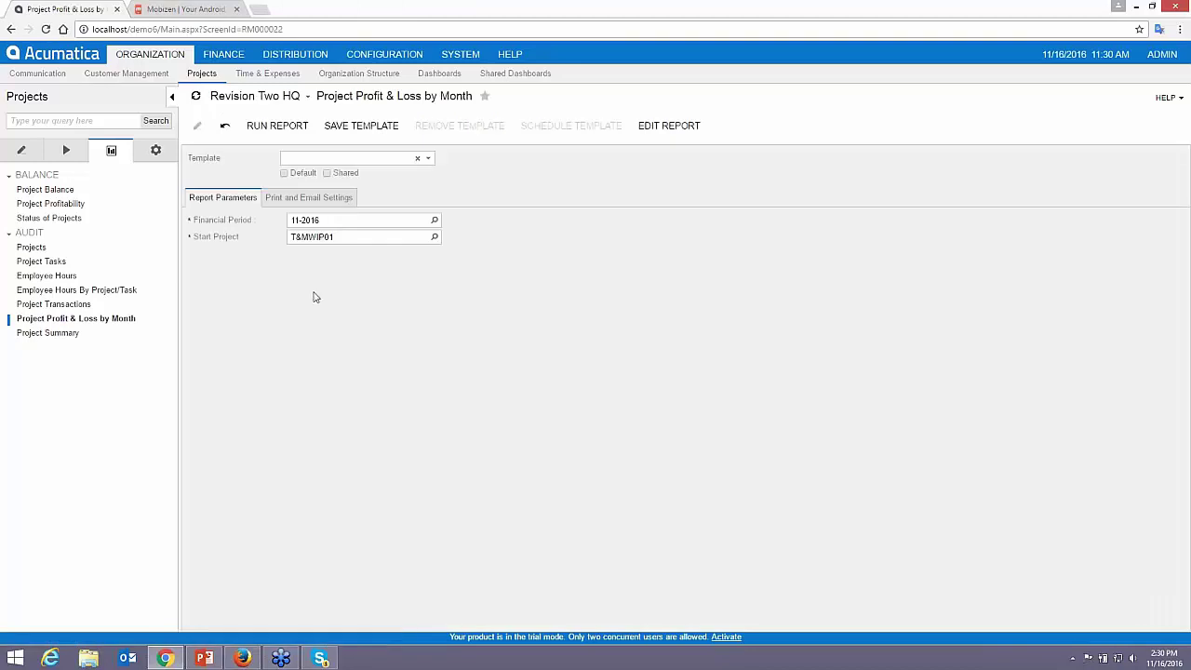
{"action": "left_click", "coordinate": [341, 238]}
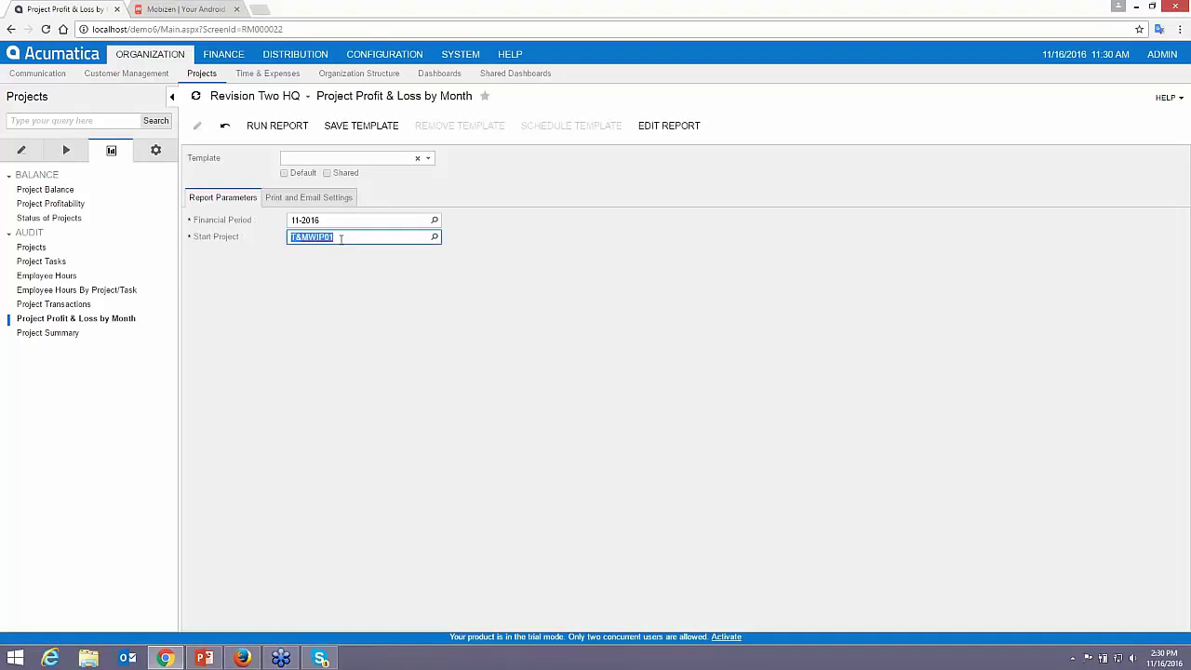
{"action": "type", "text": "PROJDEMO"}
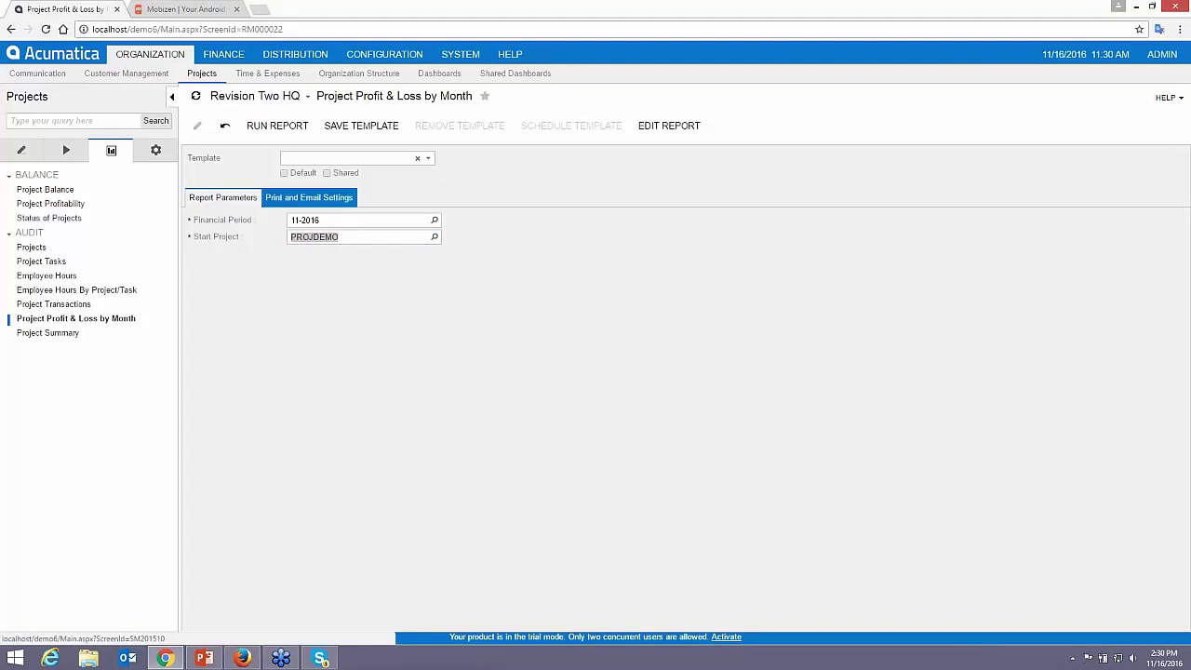
{"action": "left_click", "coordinate": [278, 126]}
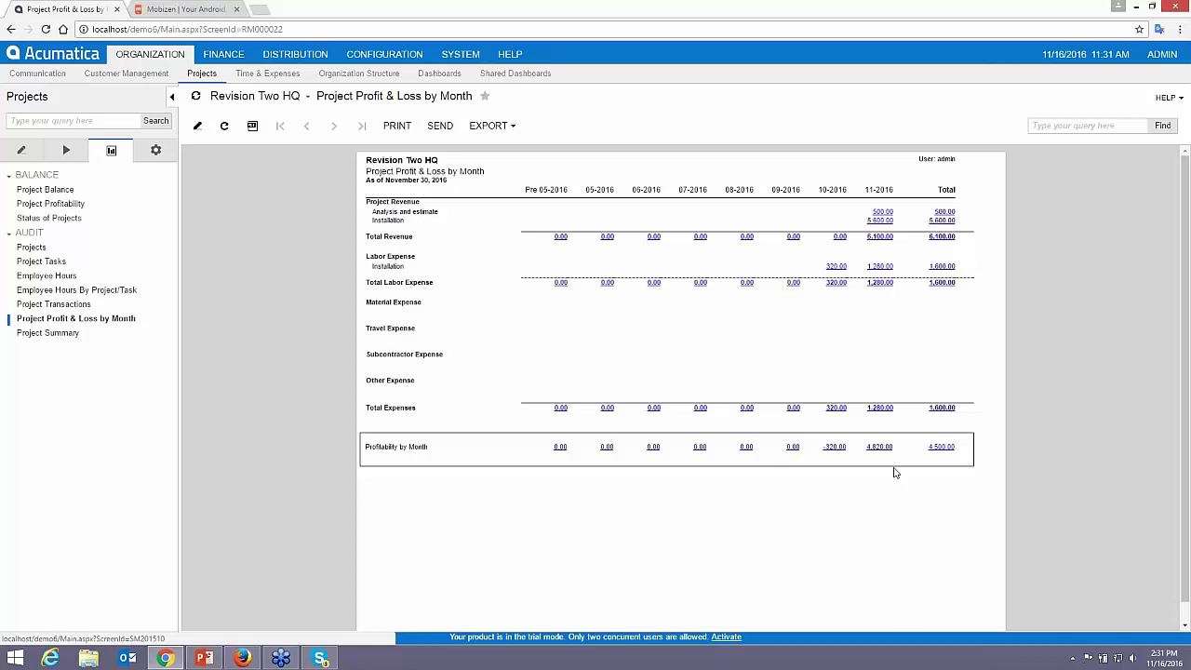
- Run the Project Transactions report with the project set to PROJDEMO, fixing a mistyped project name
{"action": "left_click", "coordinate": [32, 307]}
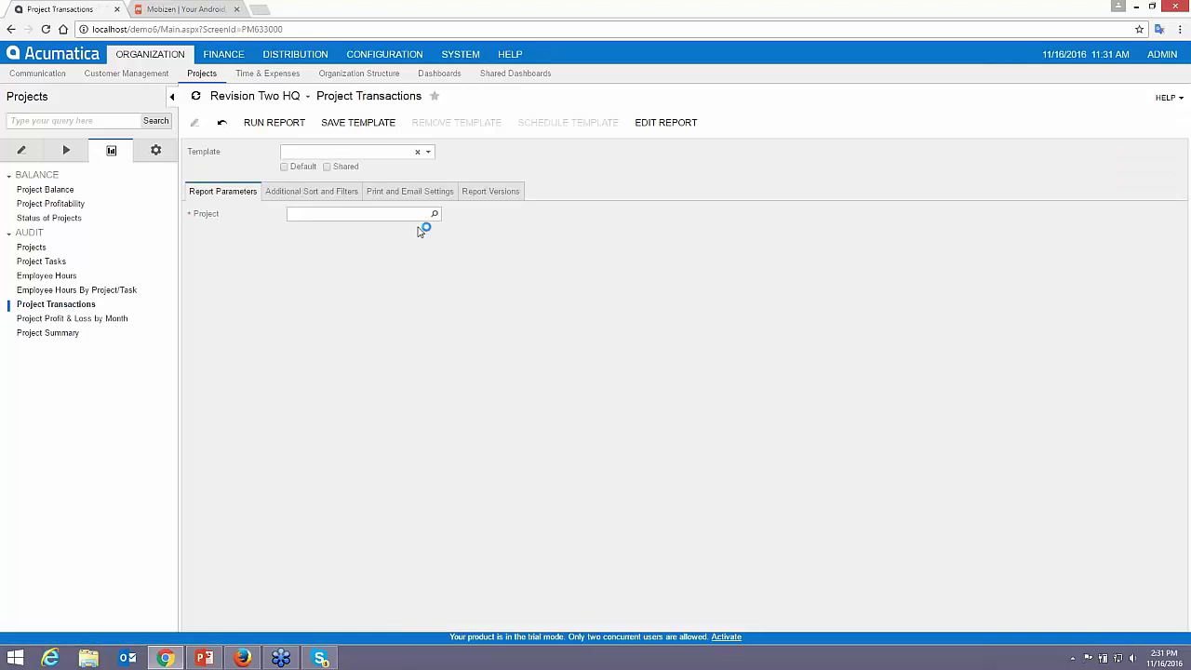
{"action": "left_click", "coordinate": [416, 214]}
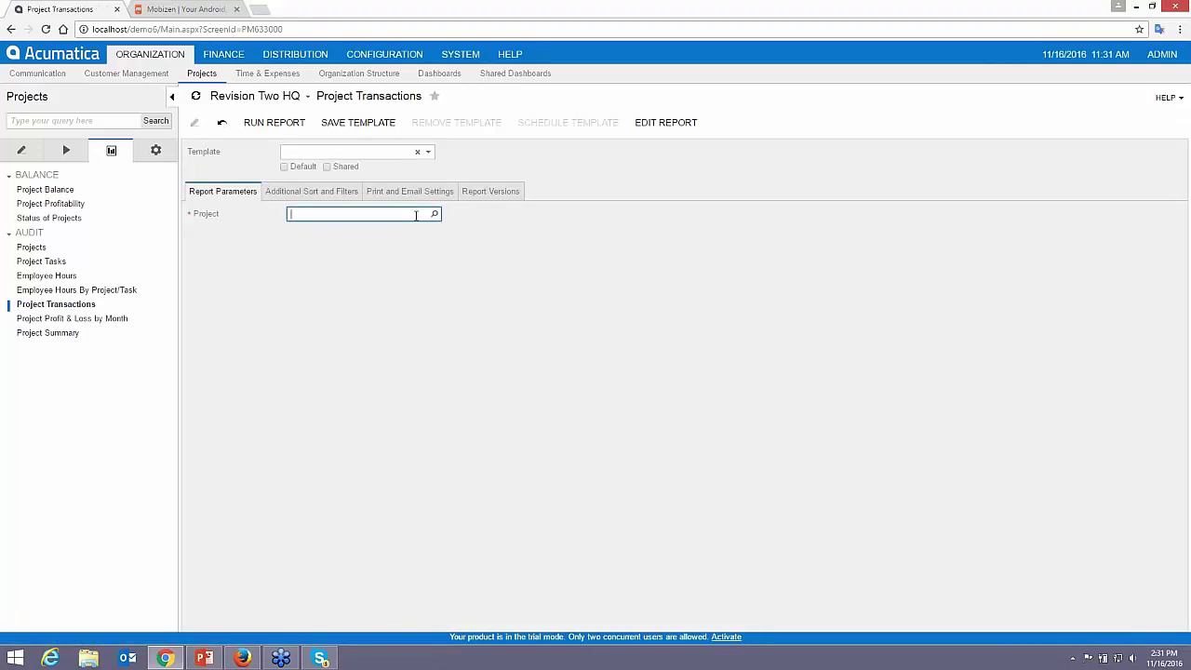
{"action": "type", "text": "demoproj"}
{"action": "key", "text": "BackSpace"}
{"action": "key", "text": "BackSpace"}
{"action": "key", "text": "BackSpace"}
{"action": "key", "text": "BackSpace"}
{"action": "key", "text": "BackSpace"}
{"action": "key", "text": "BackSpace"}
{"action": "key", "text": "BackSpace"}
{"action": "key", "text": "BackSpace"}
{"action": "type", "text": "projdemo"}
{"action": "key", "text": "ctrl+a"}
{"action": "left_click", "coordinate": [274, 122]}
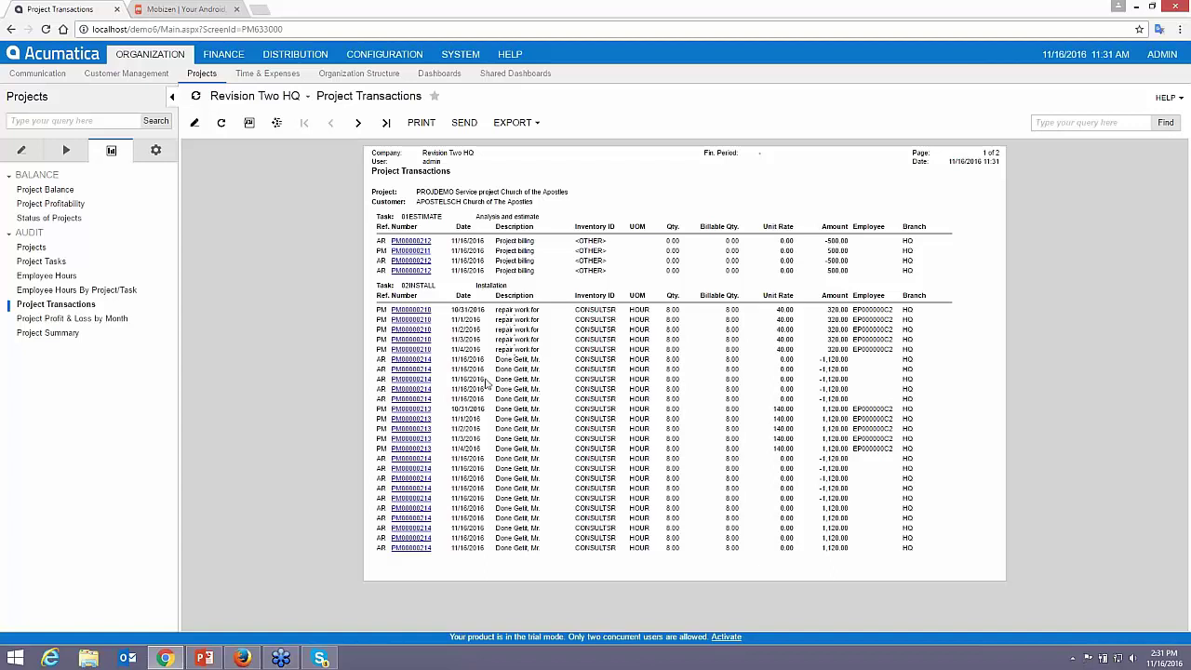
- Open the Generic Inquiry form under System > Customization, then switch to the 'What is Project Accounting?' slide
{"action": "left_click", "coordinate": [157, 154]}
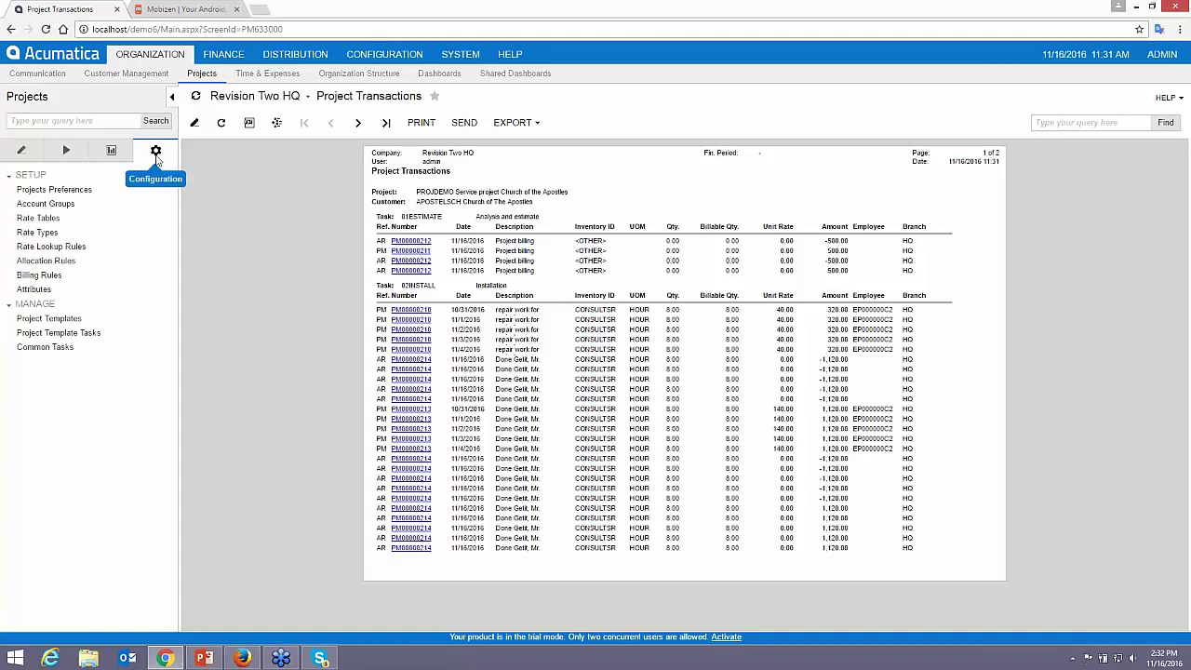
{"action": "left_click", "coordinate": [461, 54]}
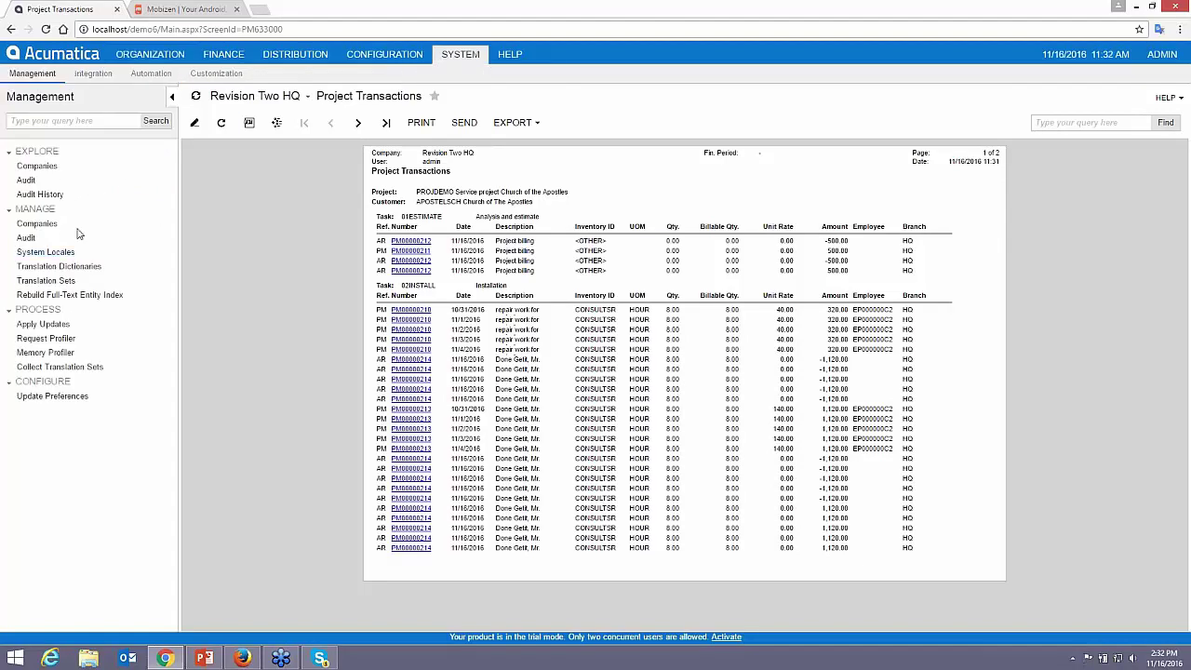
{"action": "left_click", "coordinate": [216, 74]}
{"action": "left_click", "coordinate": [56, 184]}
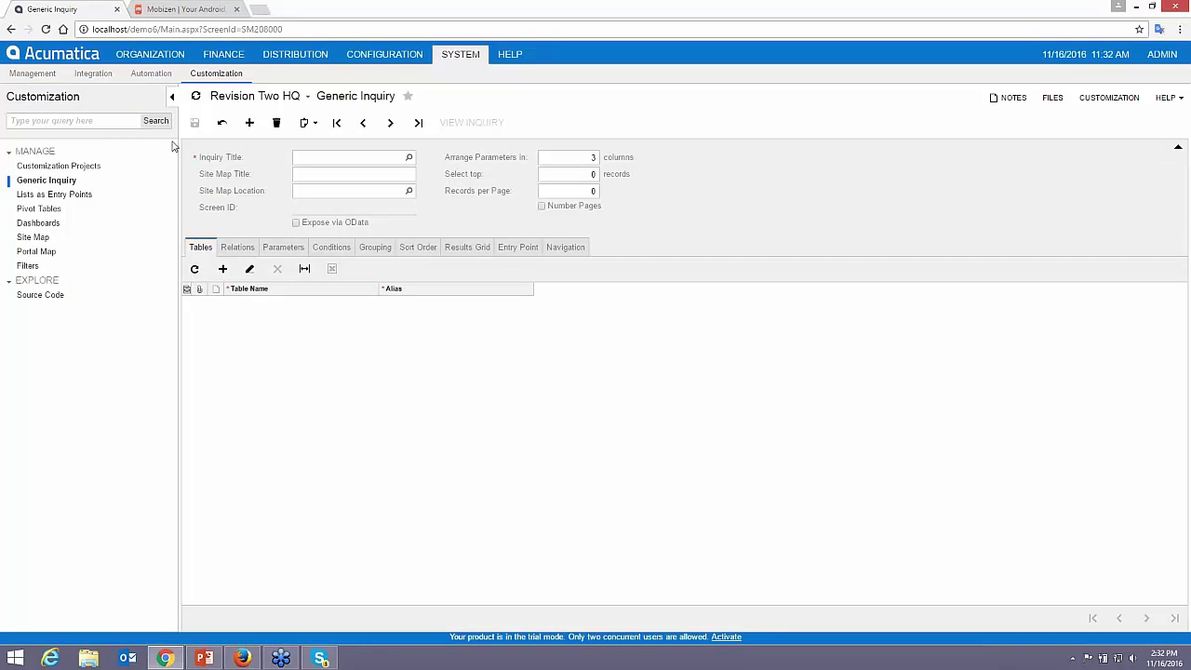
{"action": "left_click", "coordinate": [175, 58]}
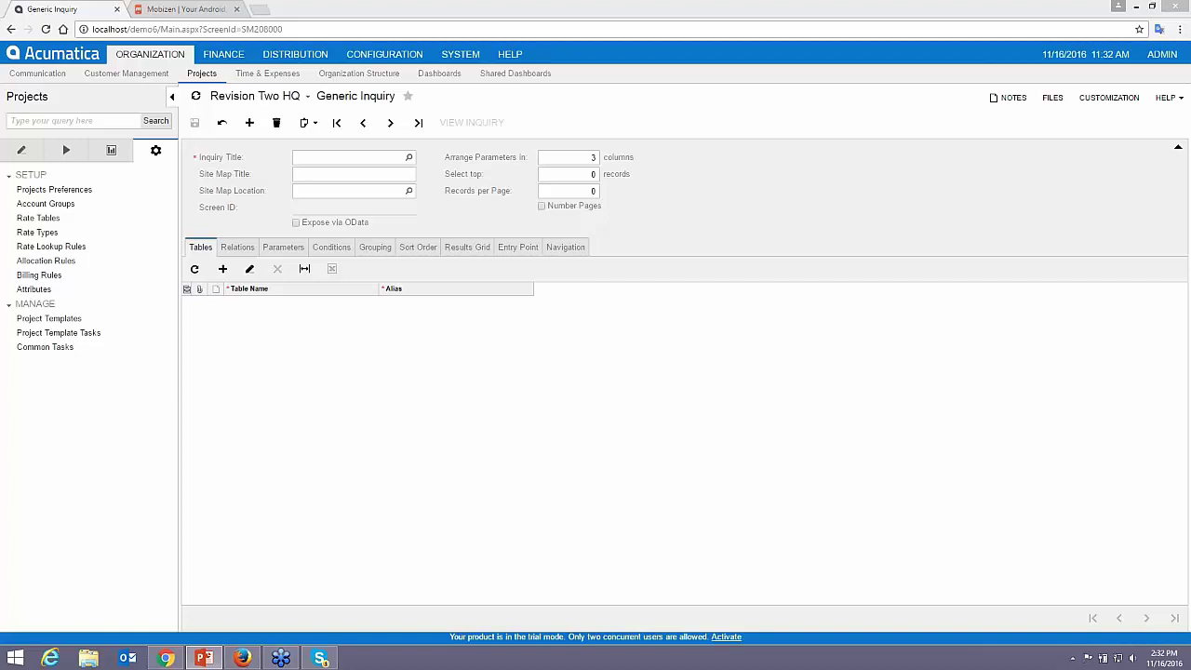
{"action": "left_click", "coordinate": [203, 658]}
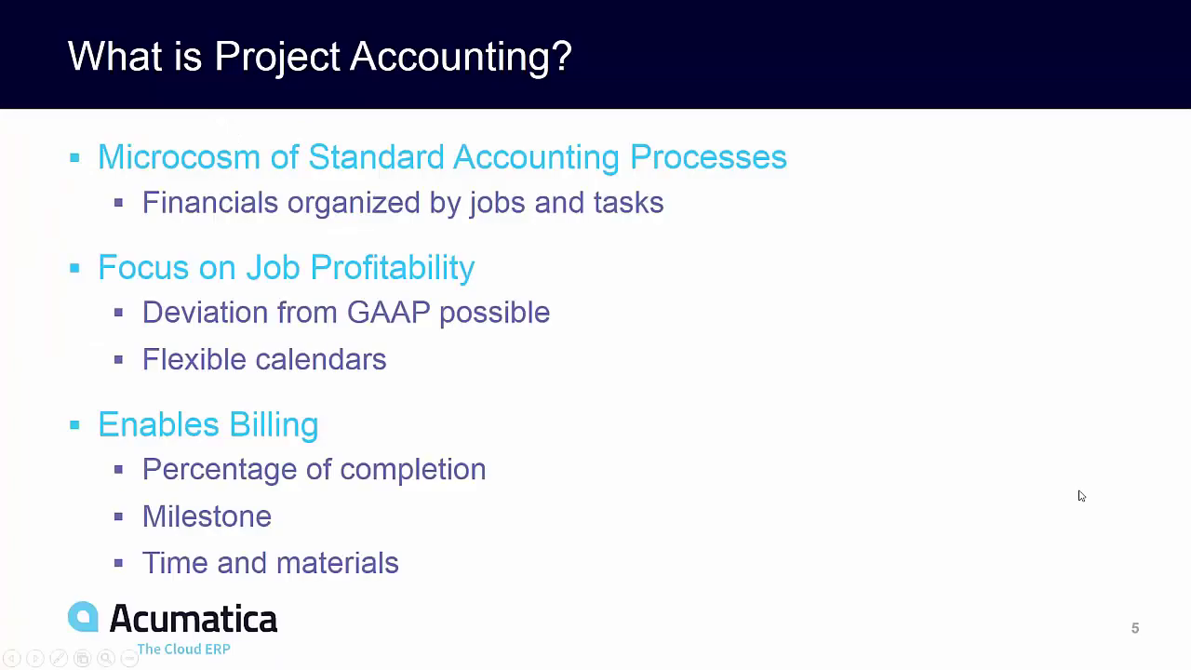